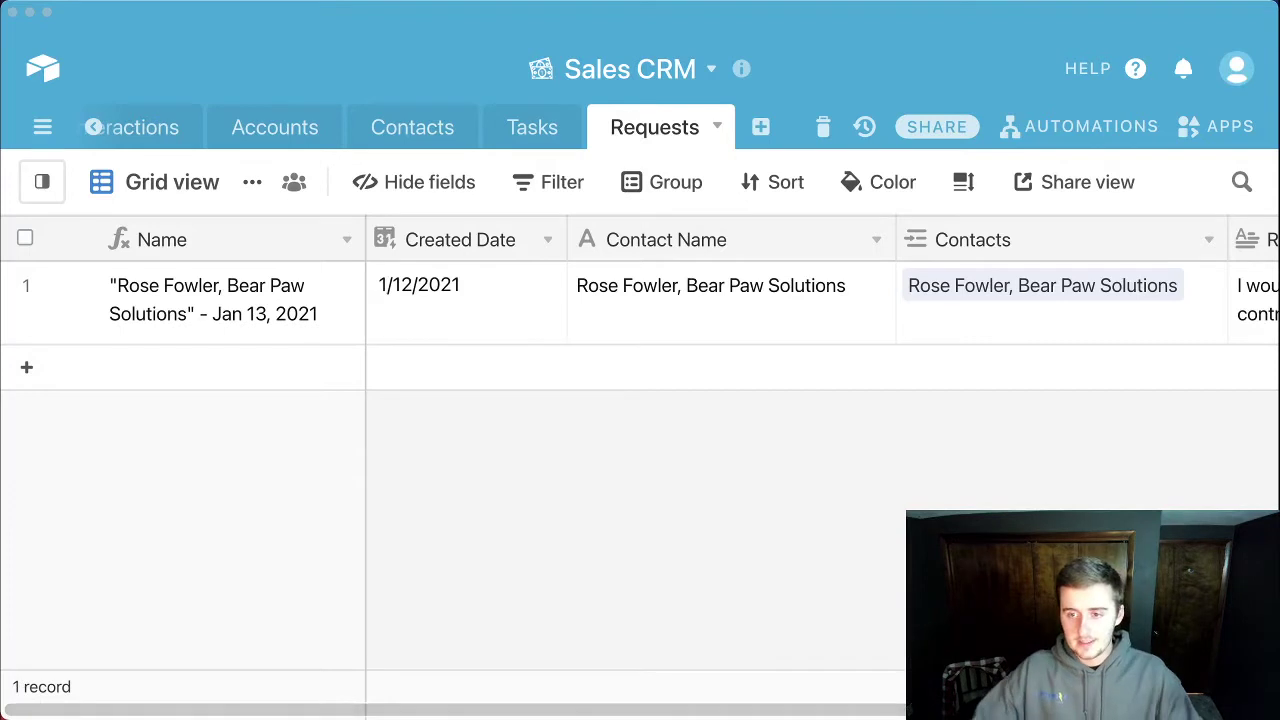
Step: Focus the Airtable window showing the Requests grid and its single request record
left_click(86, 712)
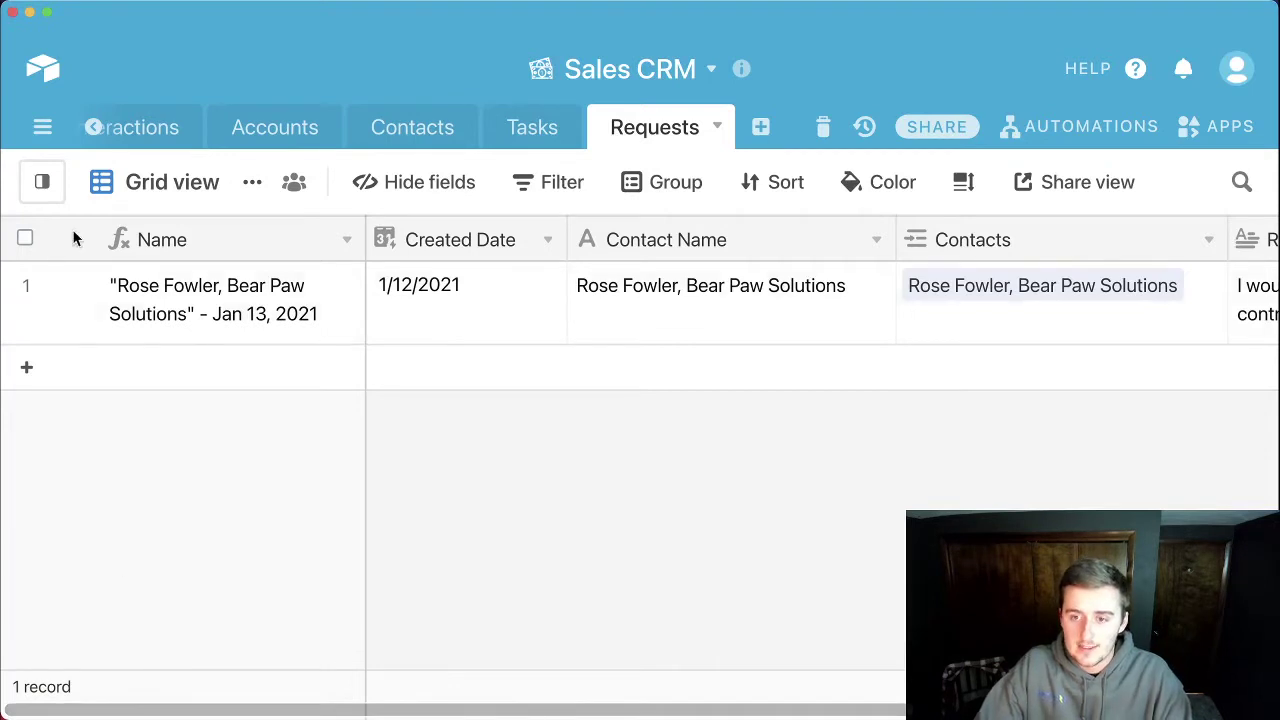
Step: Switch to the Requests Form view and scroll through its Contact Name, Contacts and Request fields
left_click(47, 190)
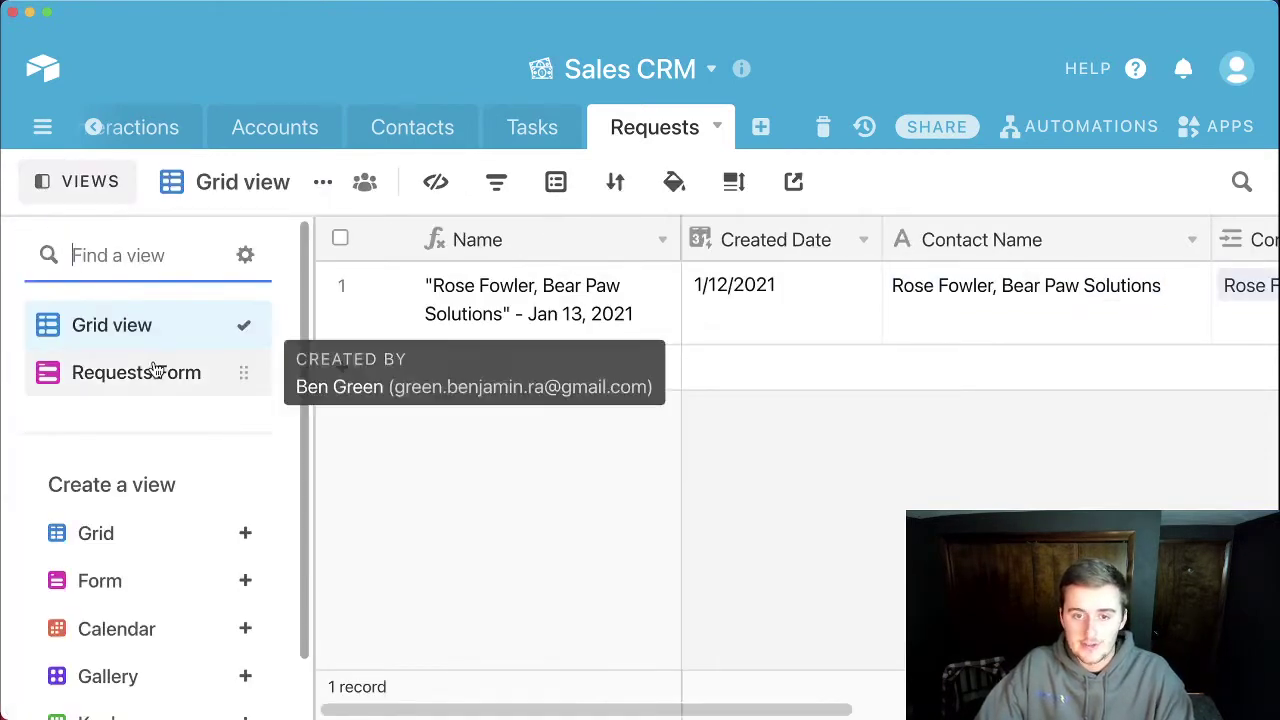
left_click(154, 371)
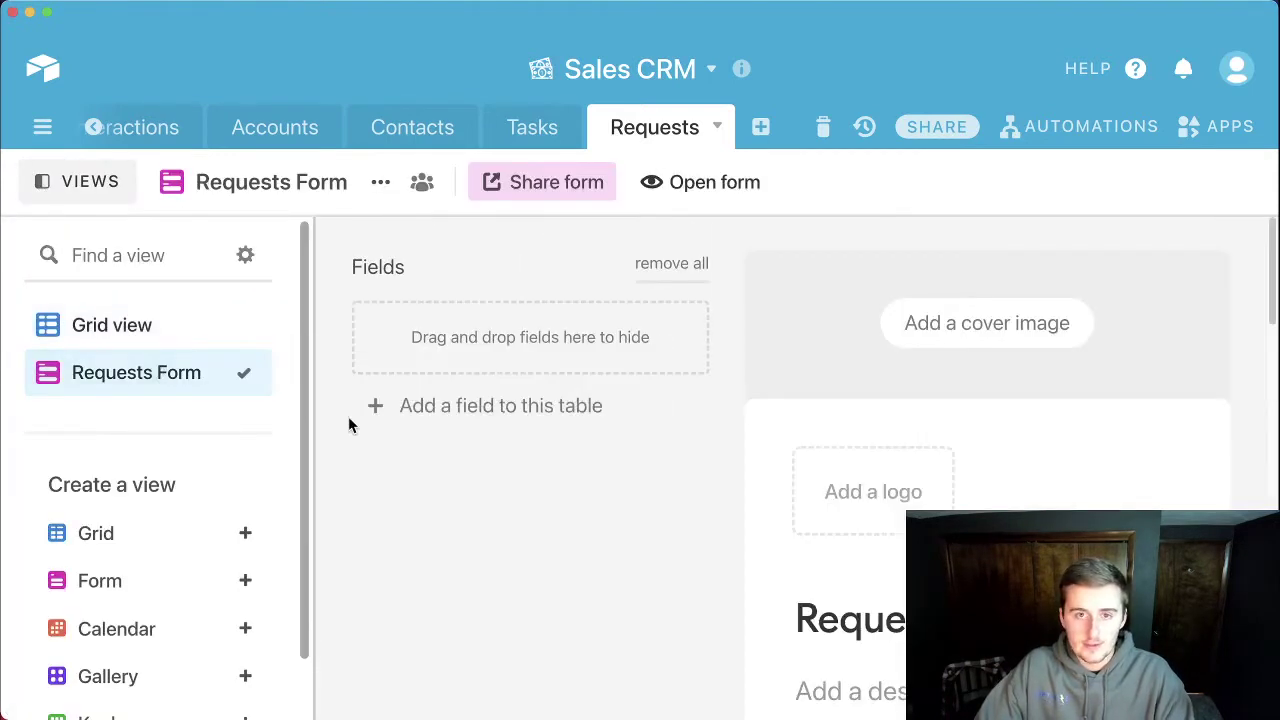
left_click(106, 182)
scroll(643, 470, "down", 3)
scroll(643, 470, "up", 2)
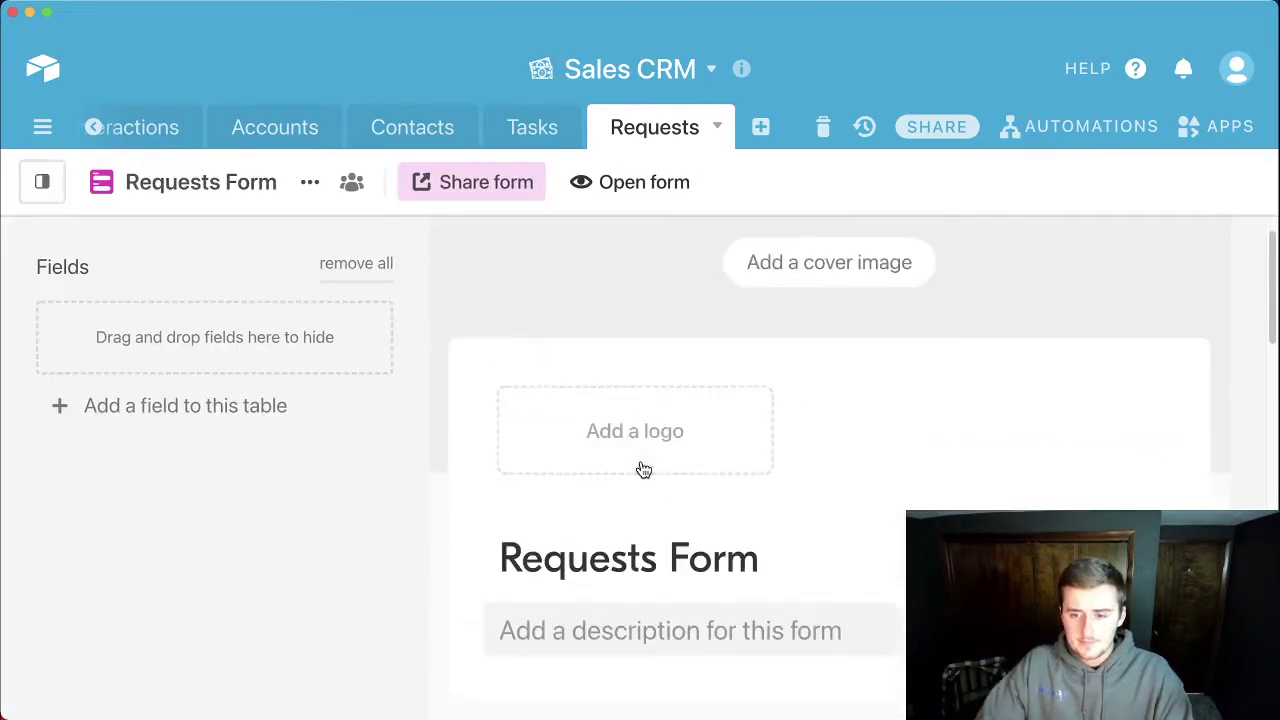
scroll(643, 470, "down", 2)
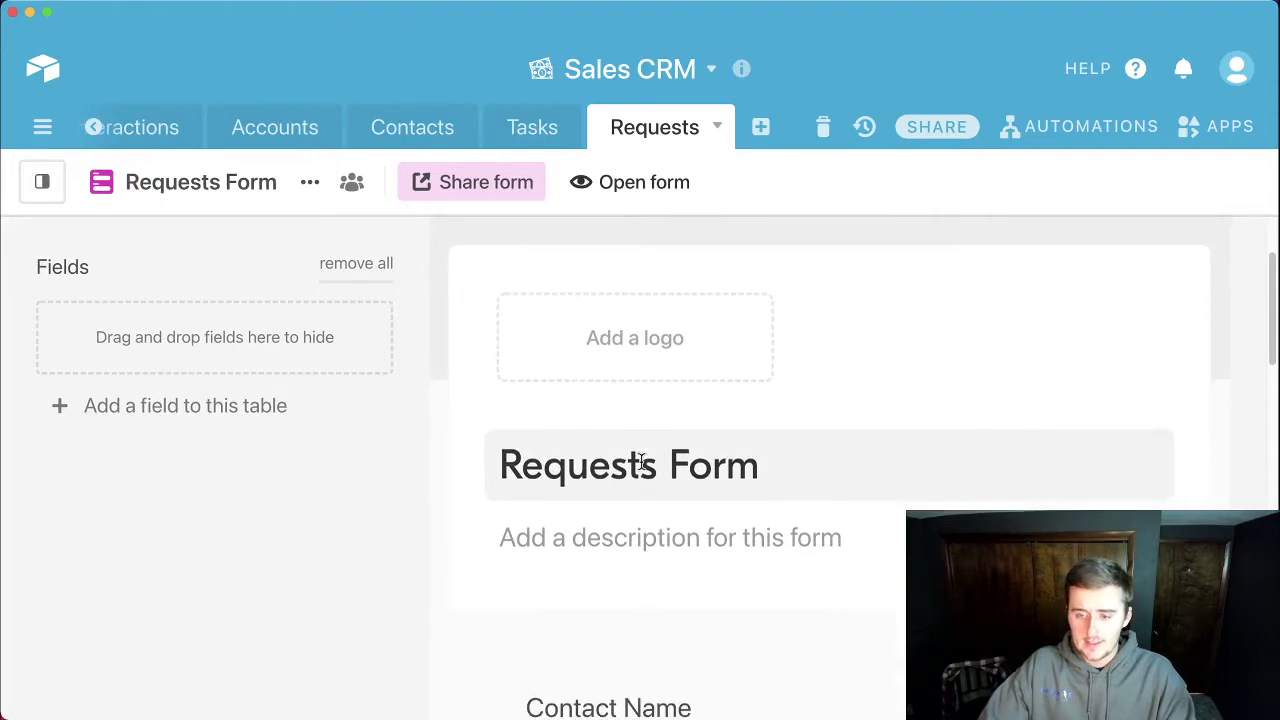
scroll(641, 462, "down", 5)
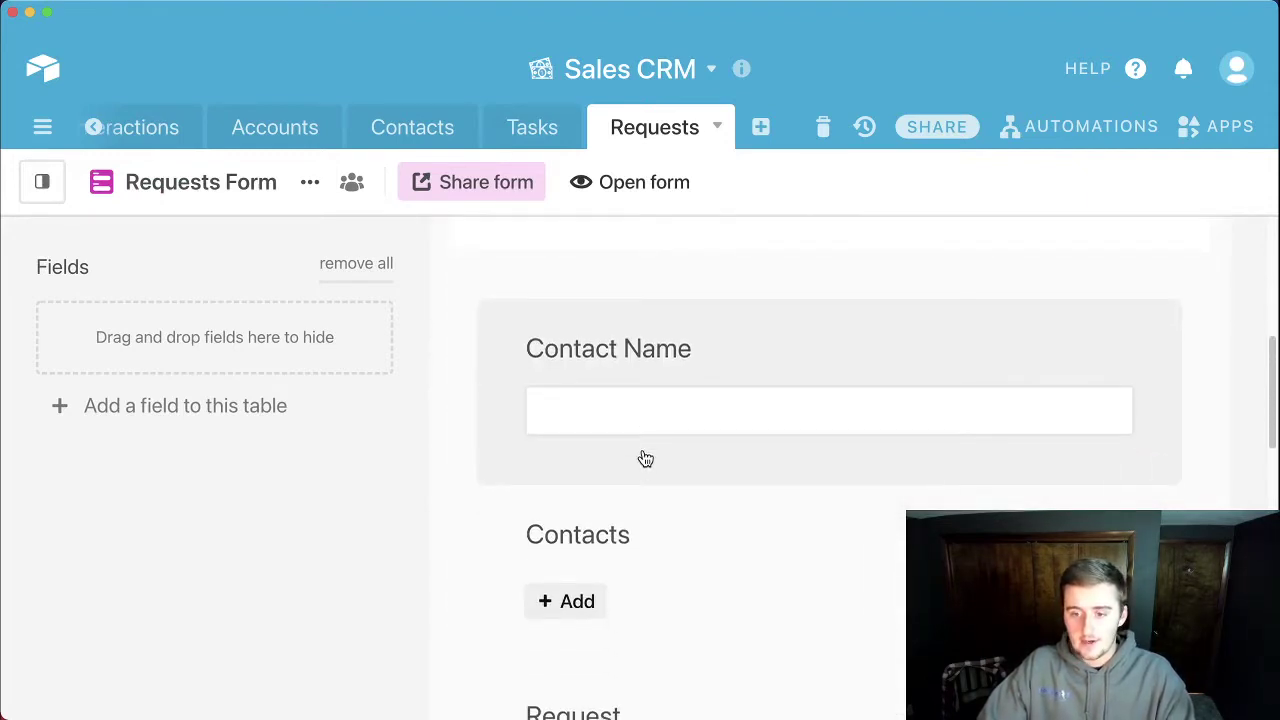
scroll(642, 462, "down", 3)
scroll(642, 466, "down", 2)
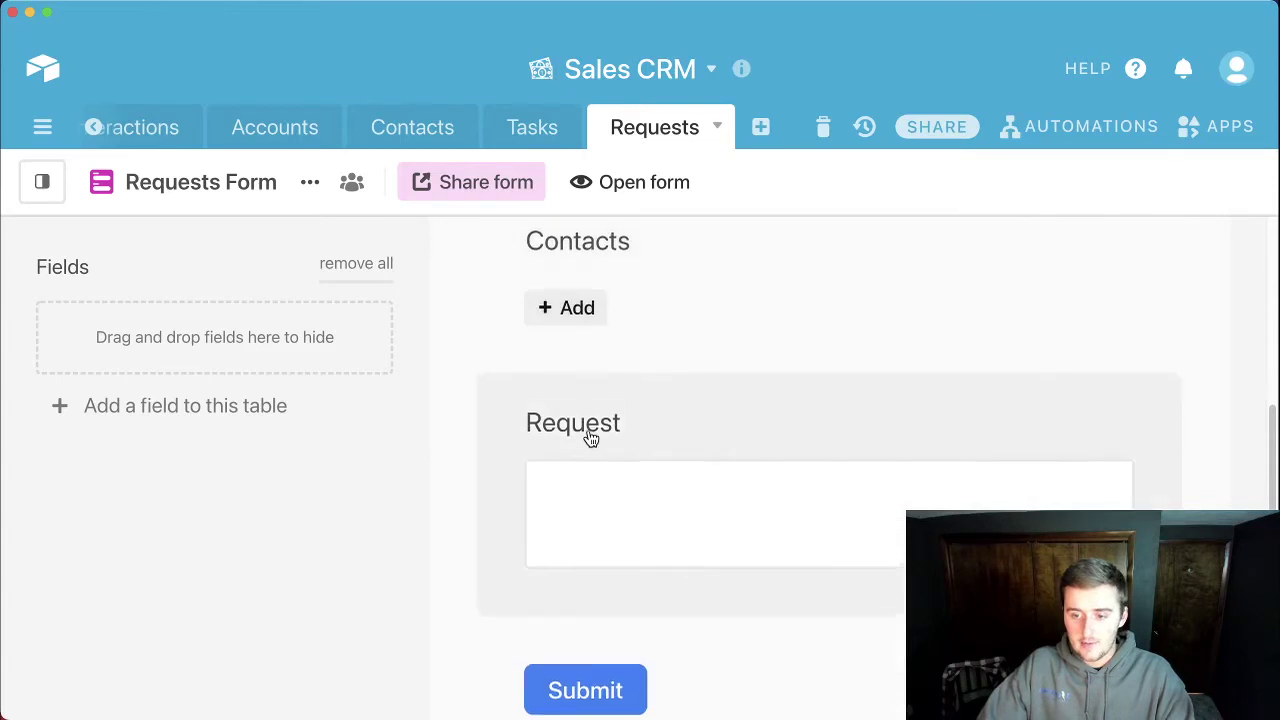
scroll(590, 440, "up", 2)
scroll(590, 490, "up", 2)
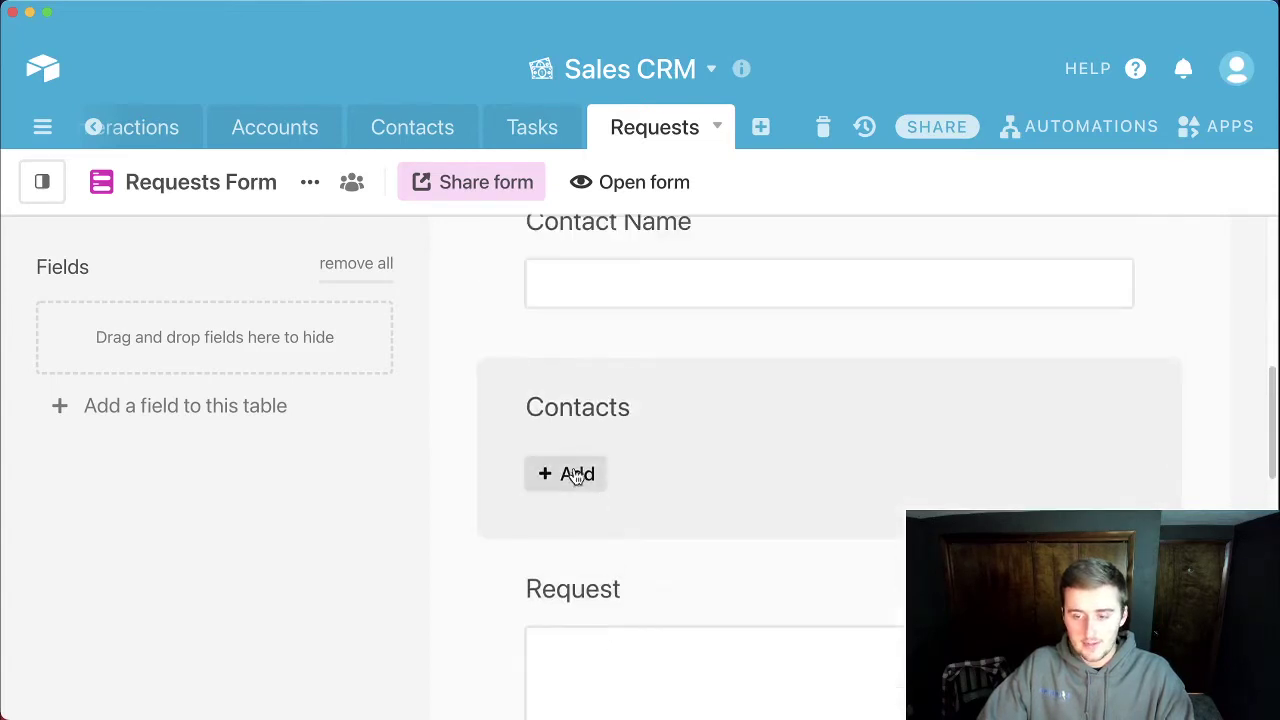
Step: Browse the contacts available in the form's Contacts picker, then close it without choosing
left_click(560, 471)
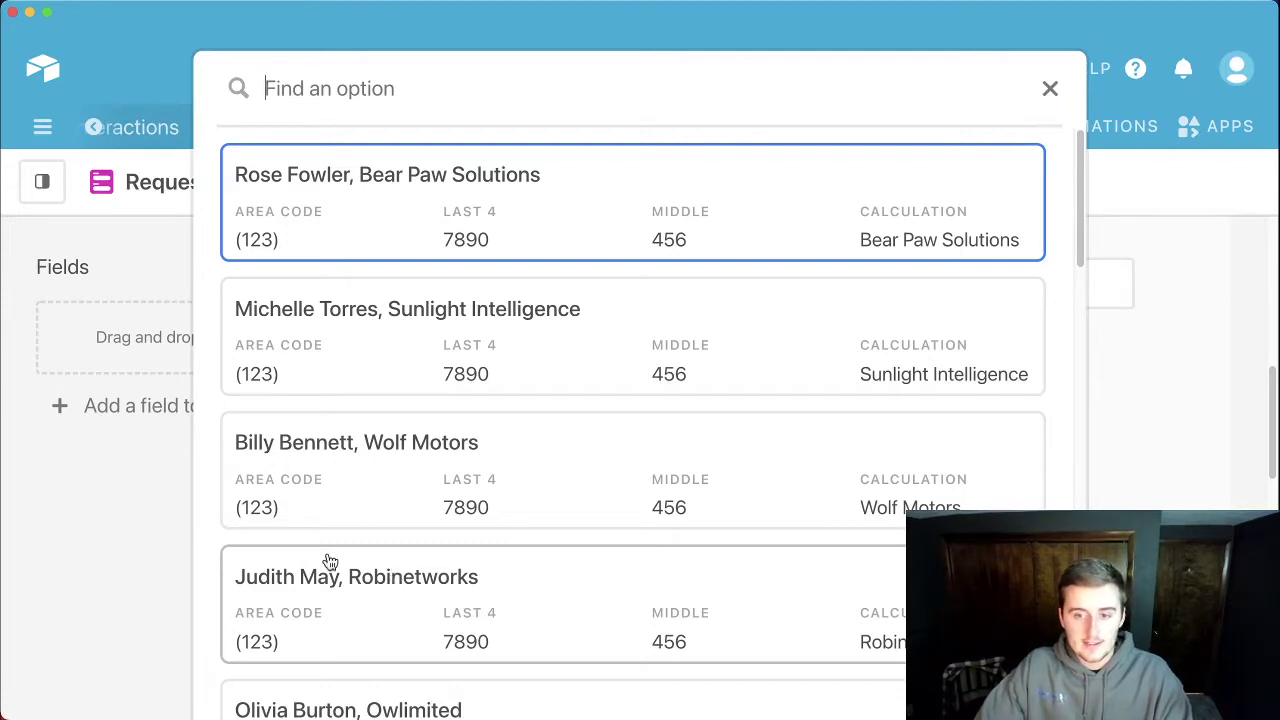
left_click(144, 541)
scroll(590, 518, "up", 1)
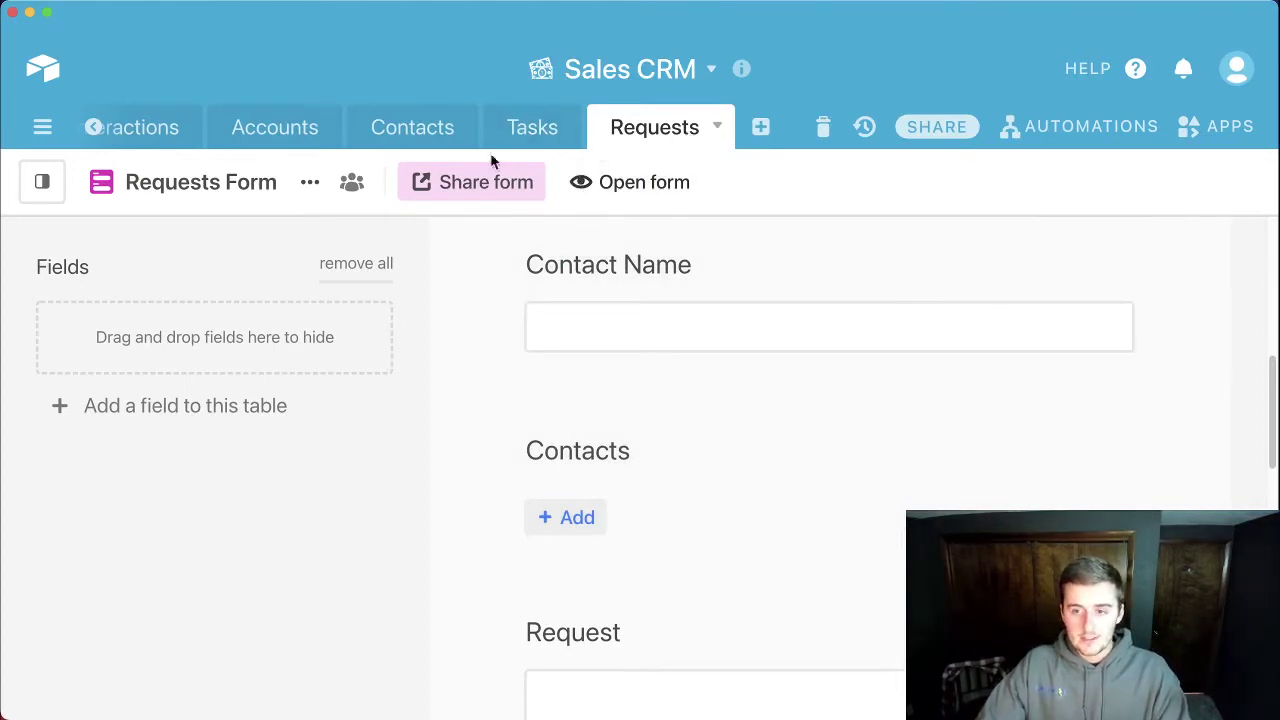
left_click(58, 192)
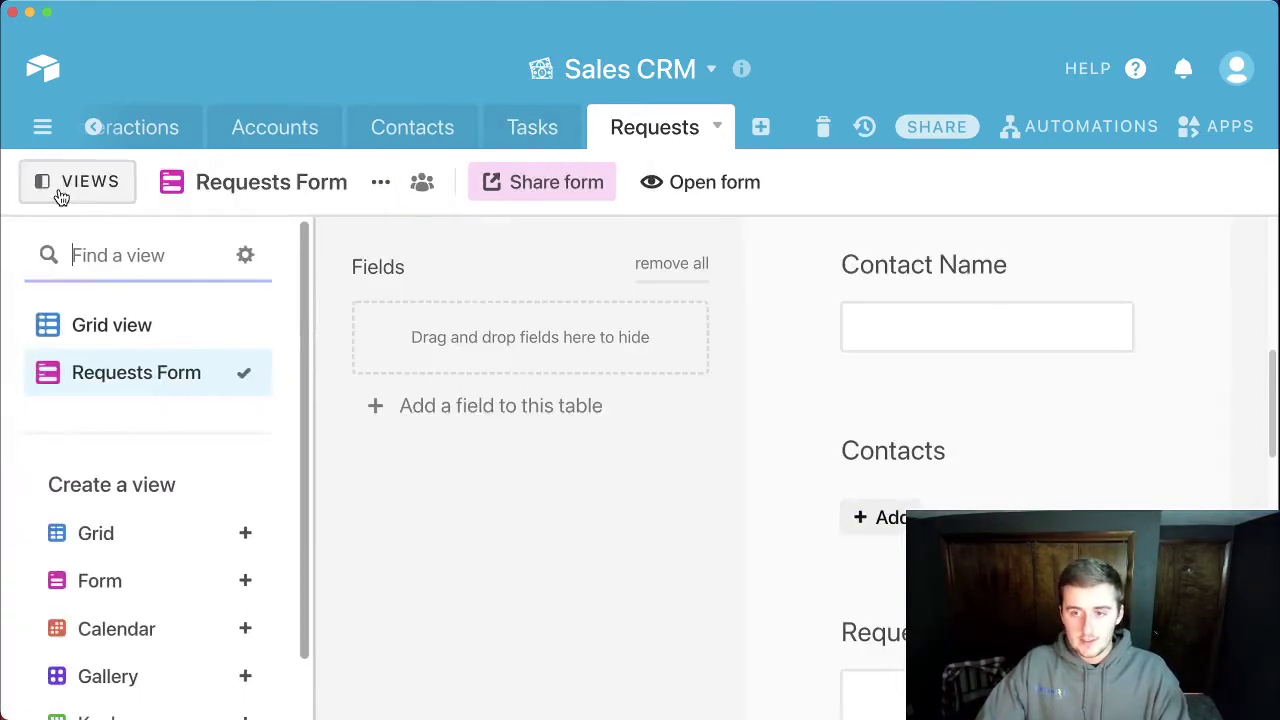
Step: Return to the Requests grid and inspect the Name field's formula without changing it
left_click(95, 327)
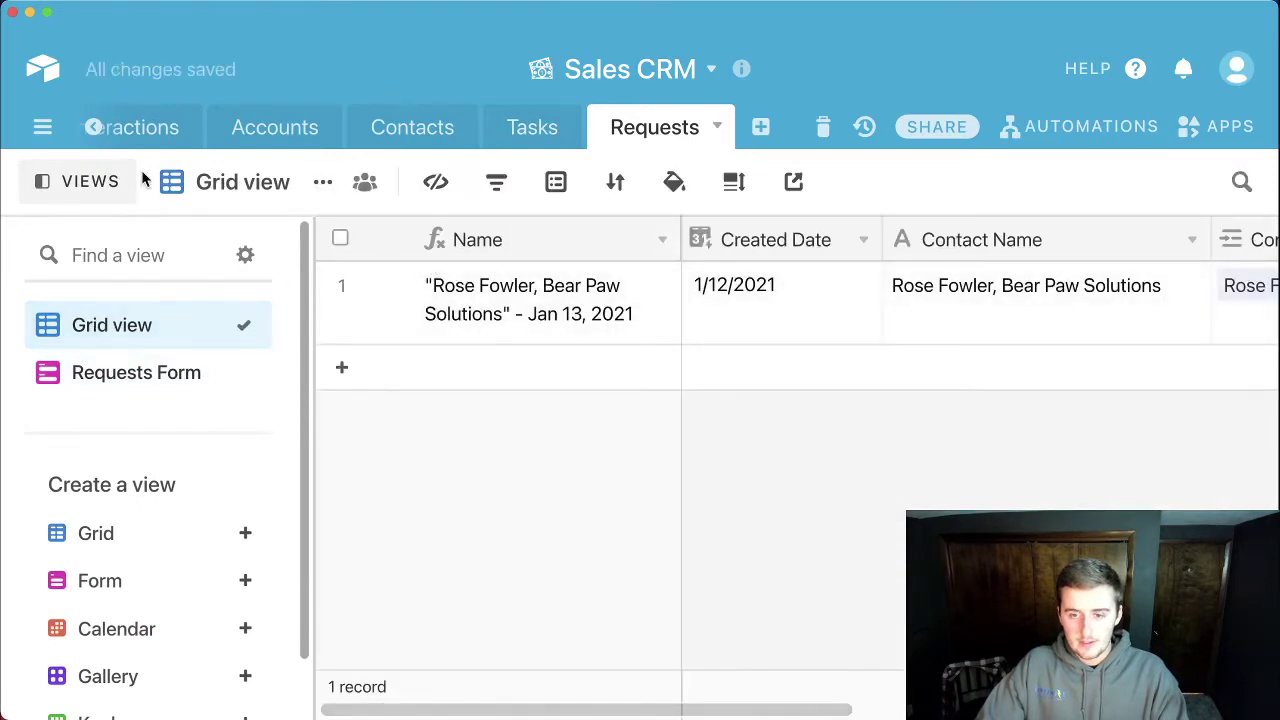
left_click(108, 183)
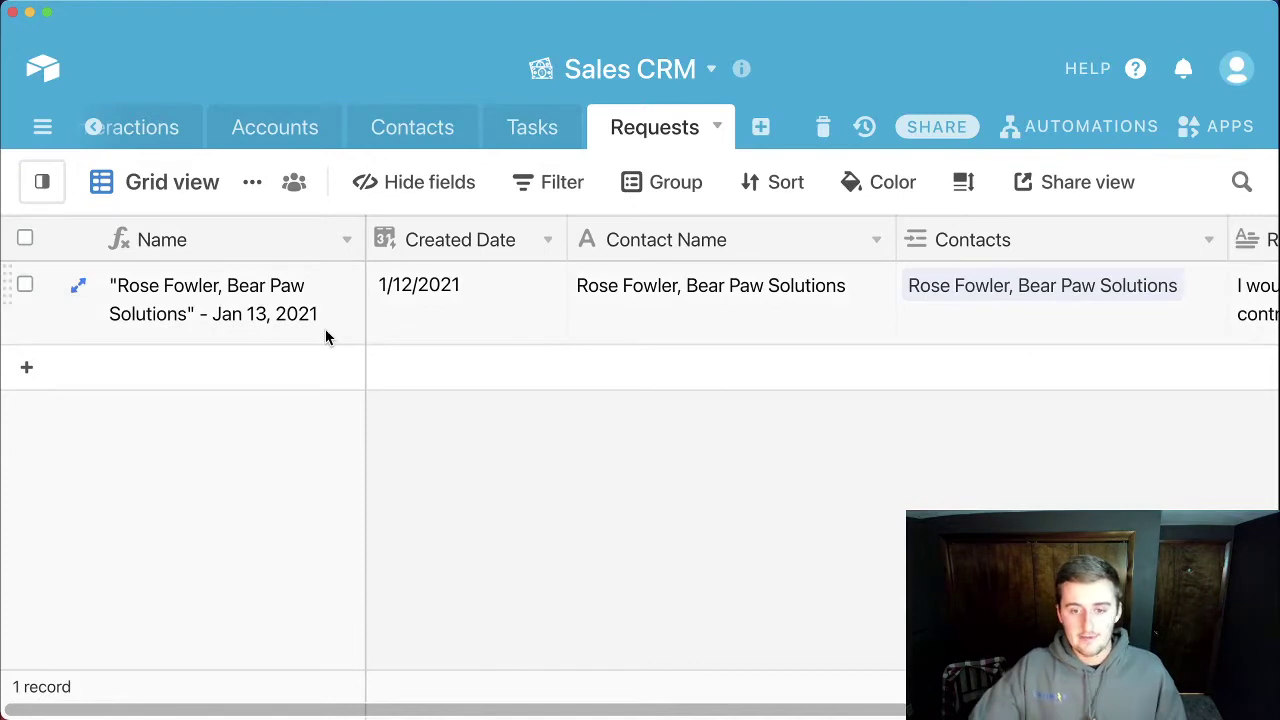
left_click(347, 241)
left_click(314, 86)
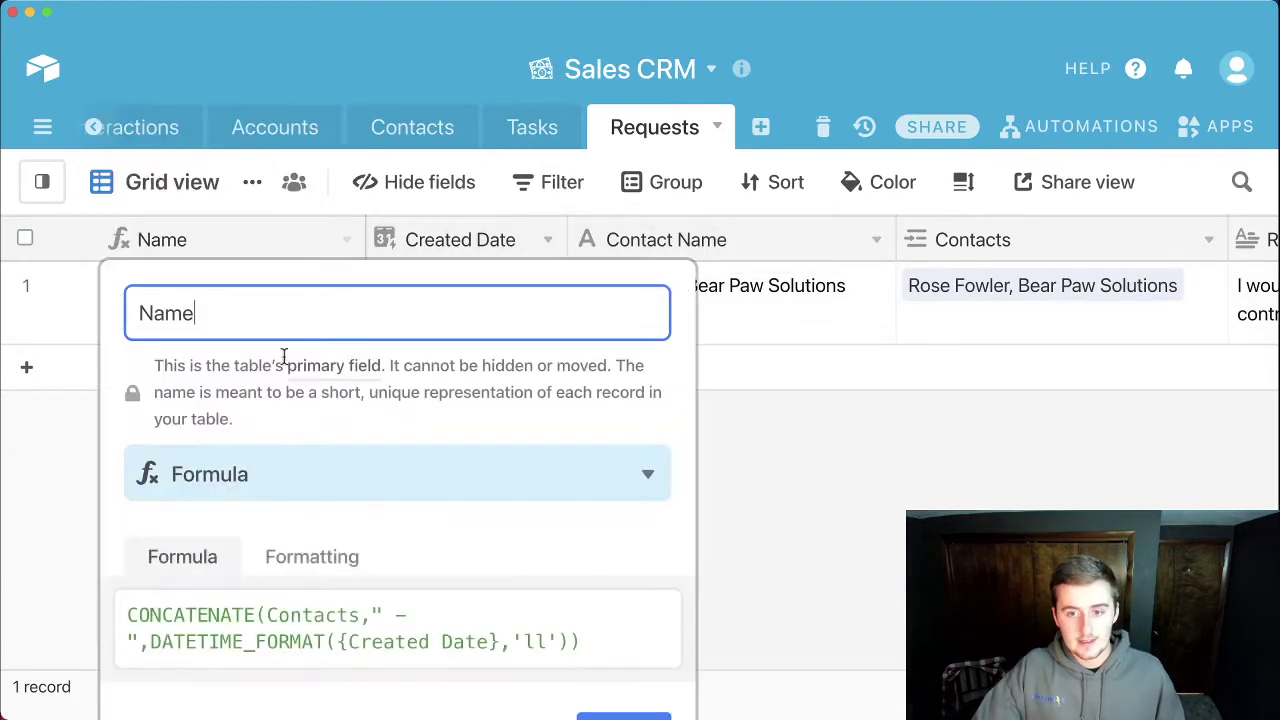
left_click(61, 543)
Step: Check row 1's Contact Name and Contacts cells and the Created Date field's created-time type
left_click(663, 286)
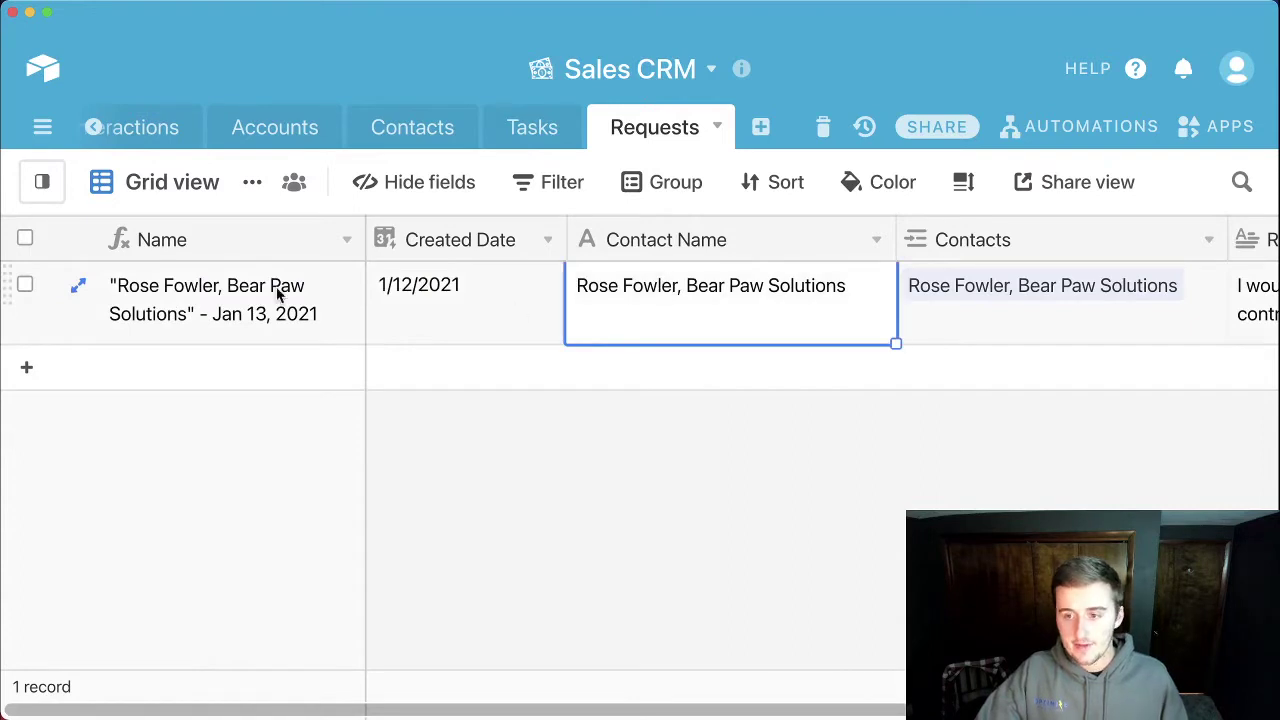
left_click(986, 290)
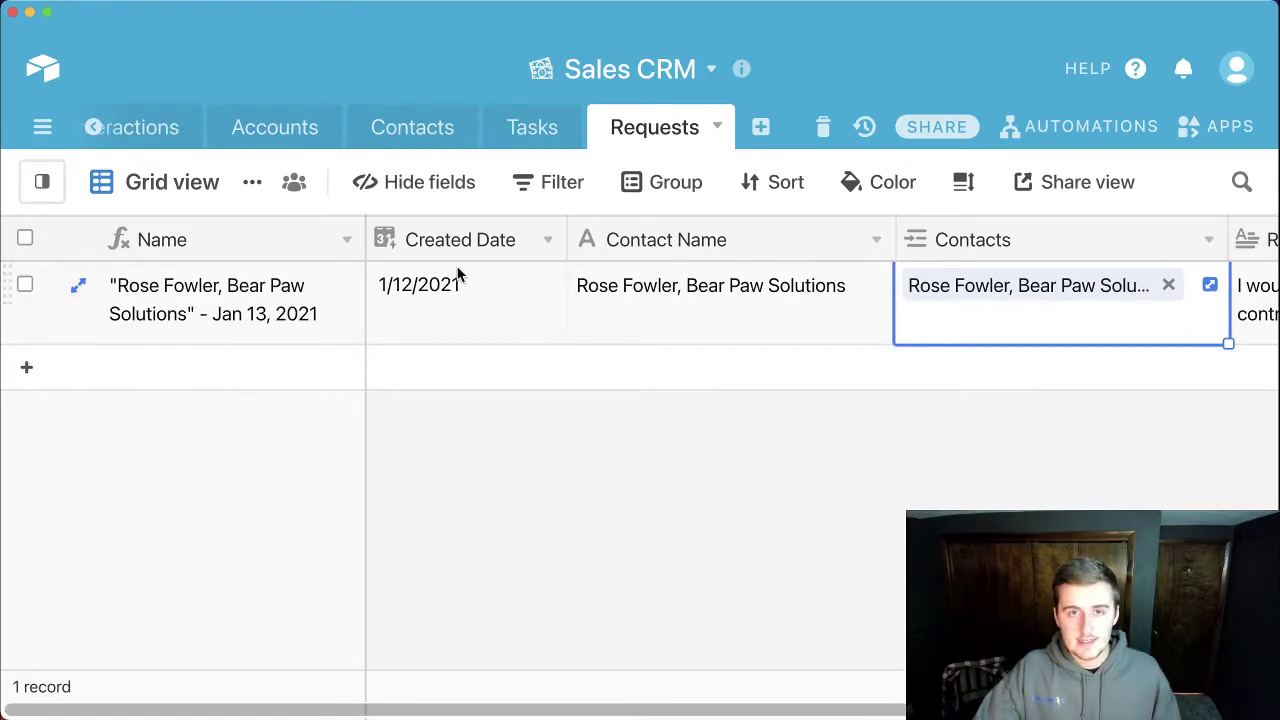
left_click(547, 241)
left_click(507, 92)
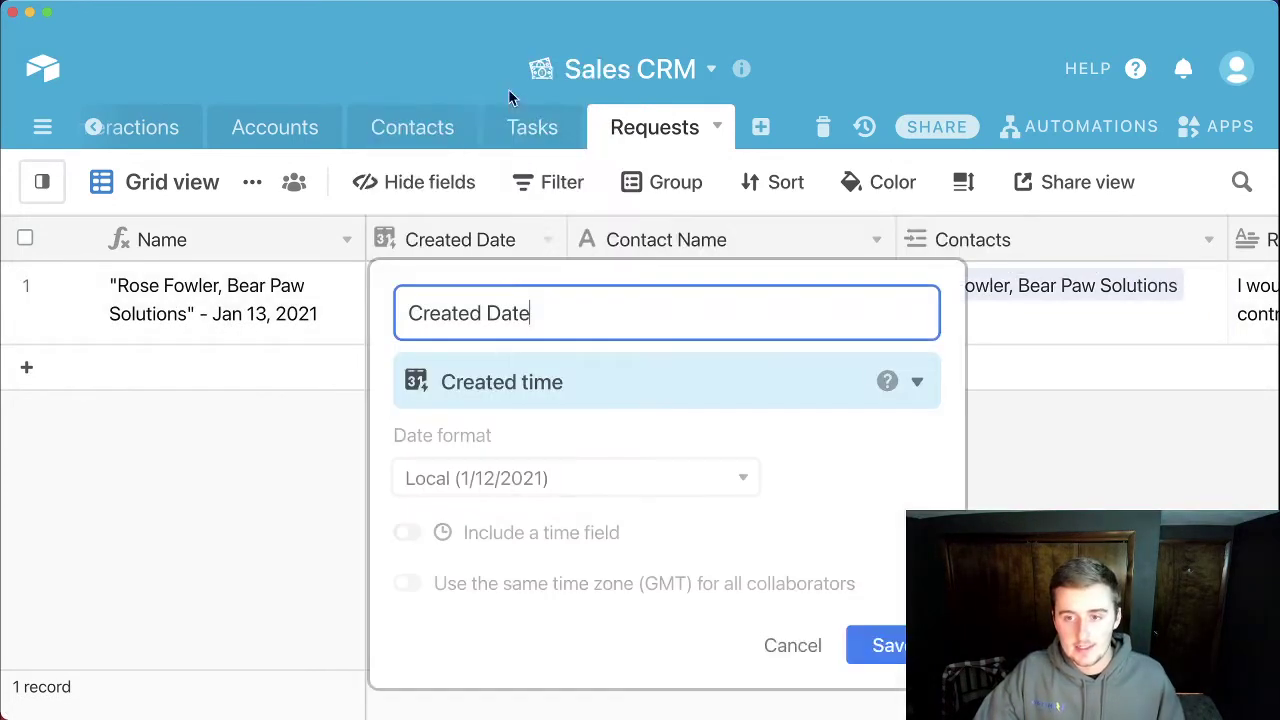
left_click(777, 653)
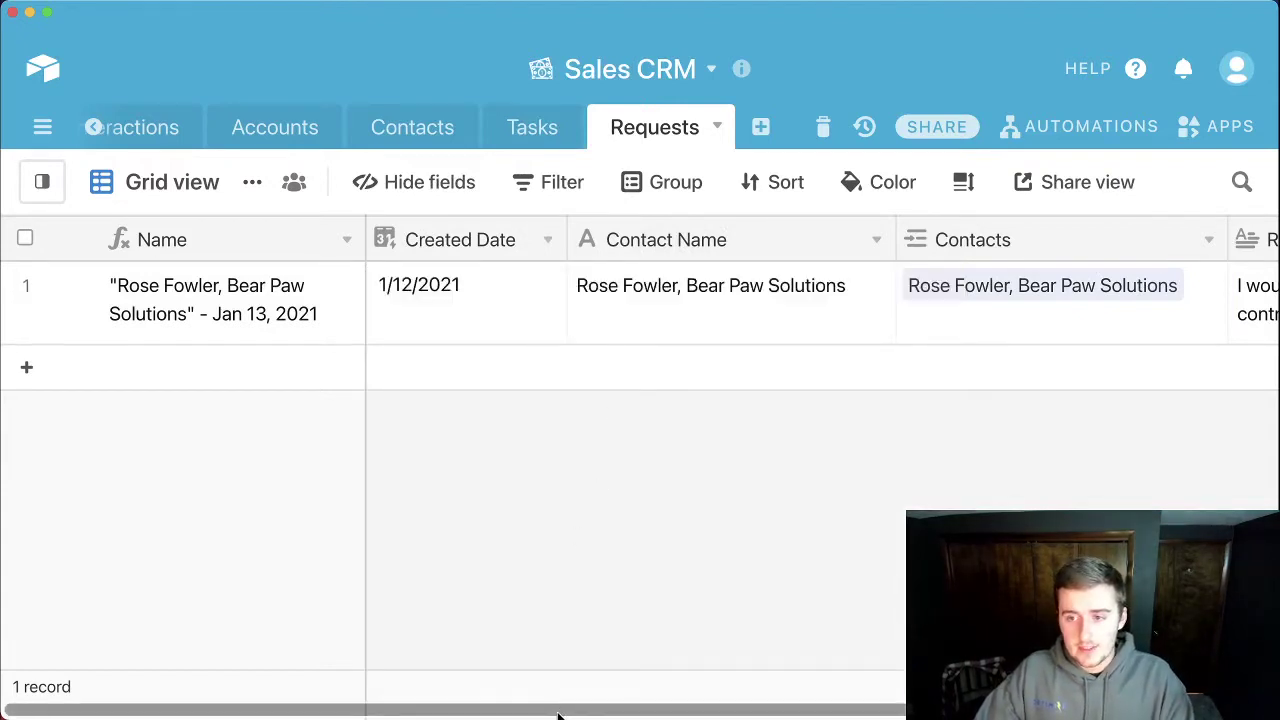
left_click_drag(558, 714, 543, 714)
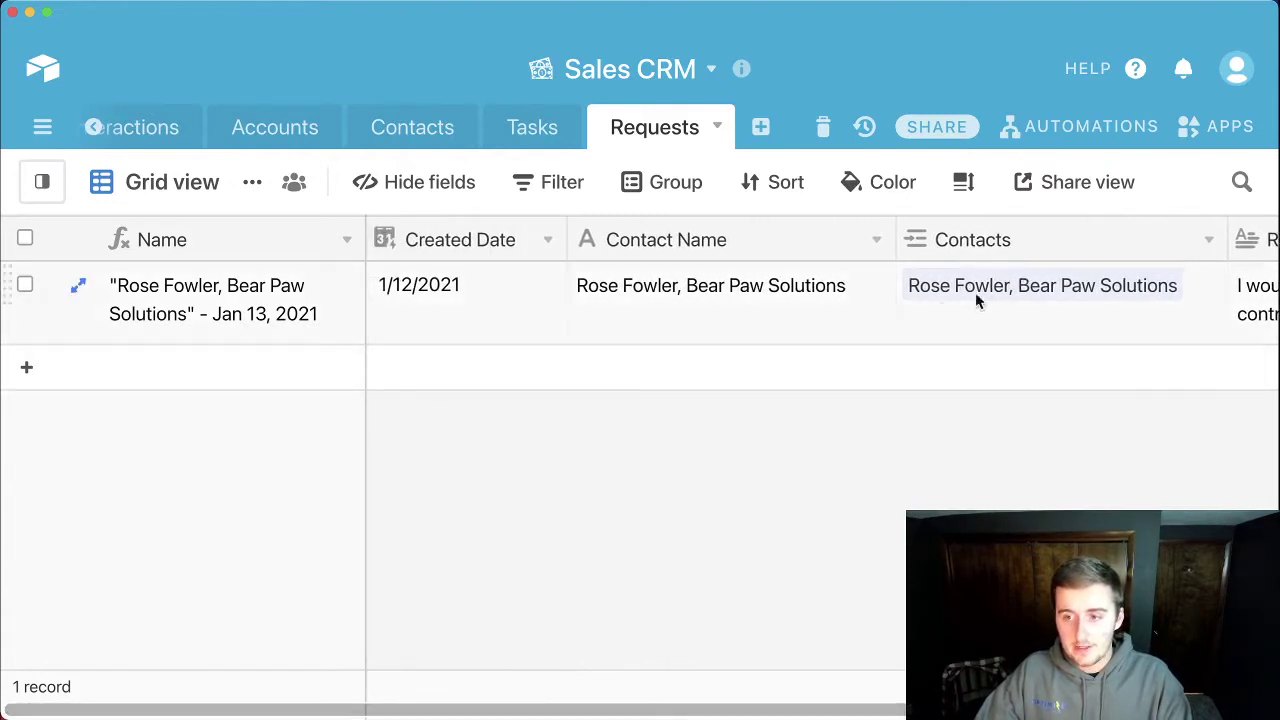
Step: Hide the Contacts field from the Requests Form
left_click(40, 186)
left_click(100, 372)
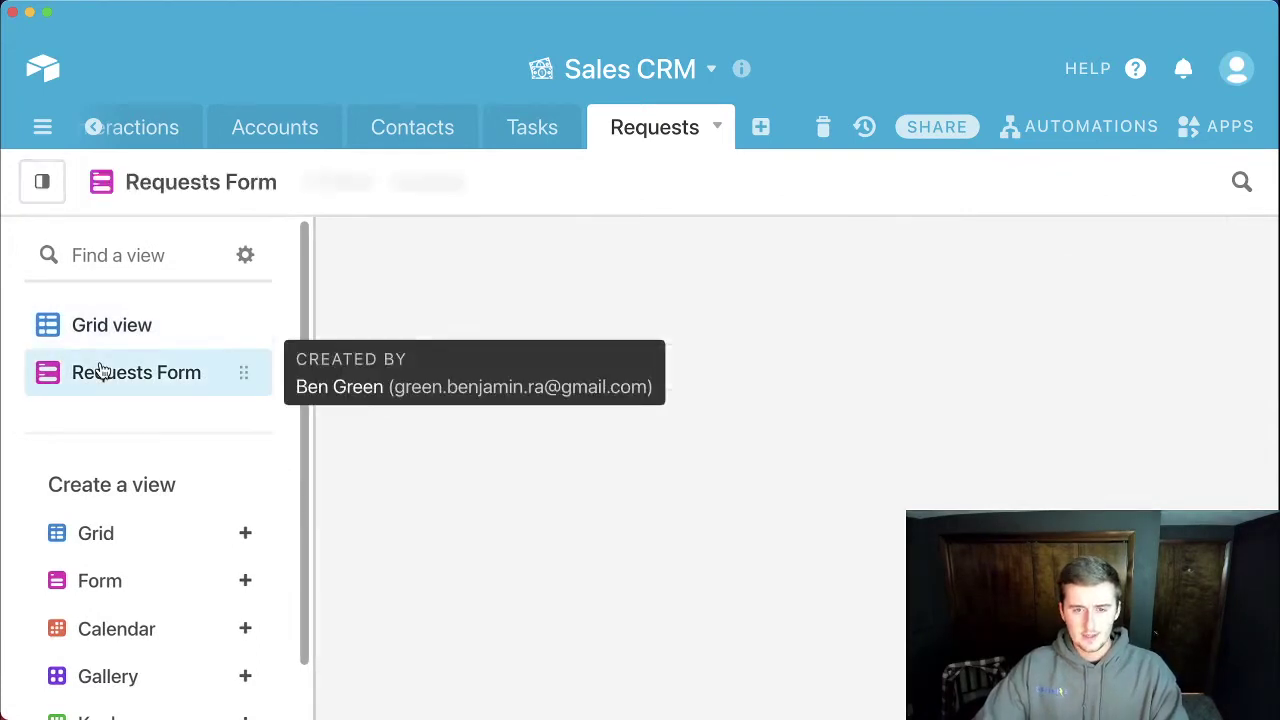
scroll(540, 451, "down", 10)
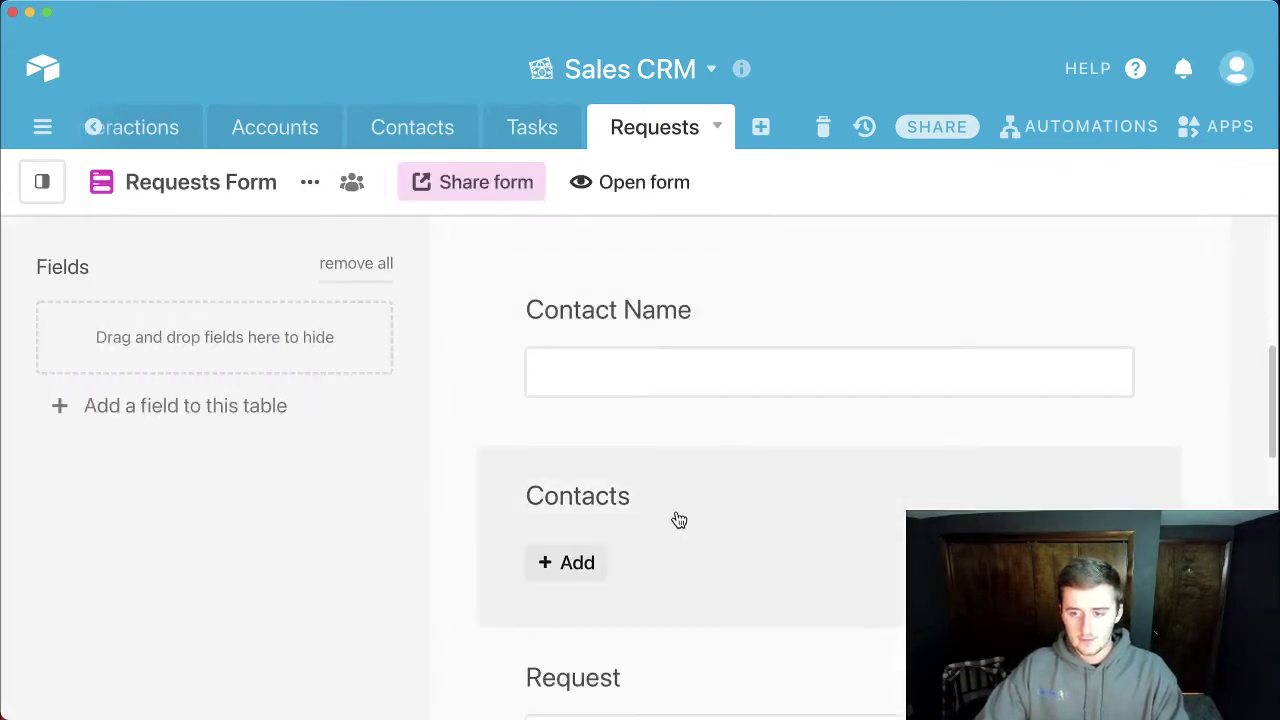
left_click(822, 499)
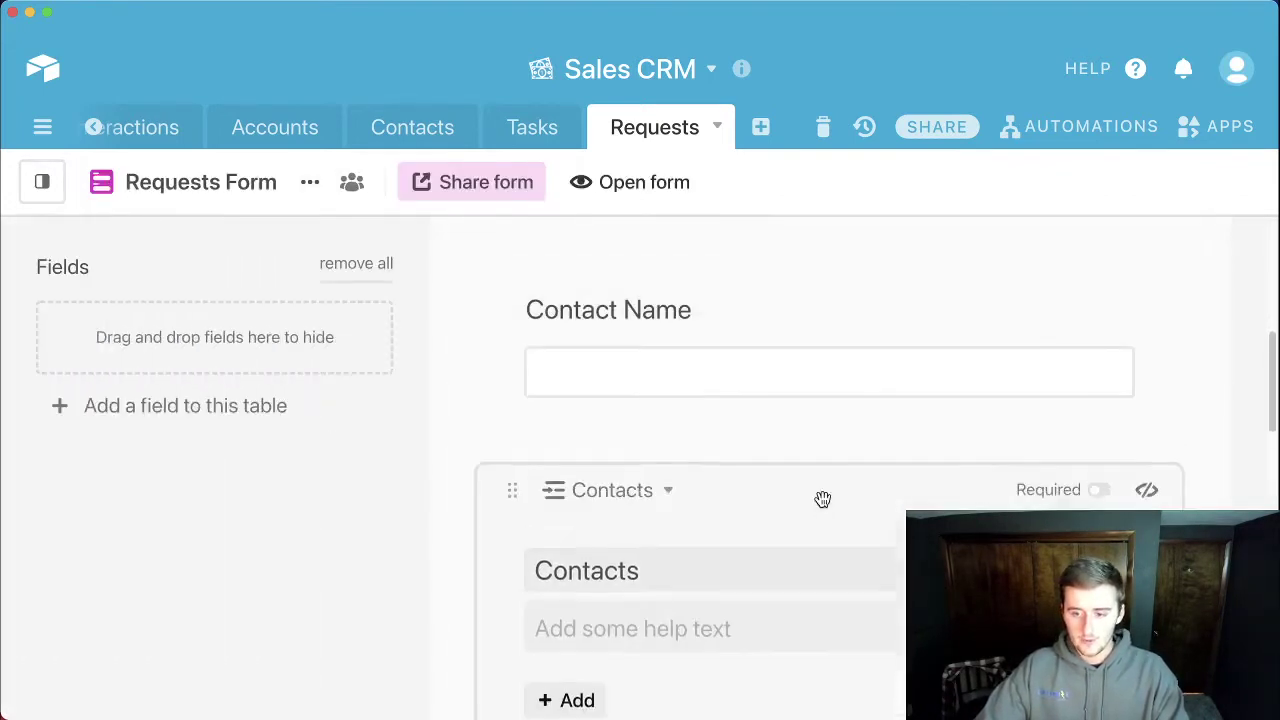
left_click(1147, 498)
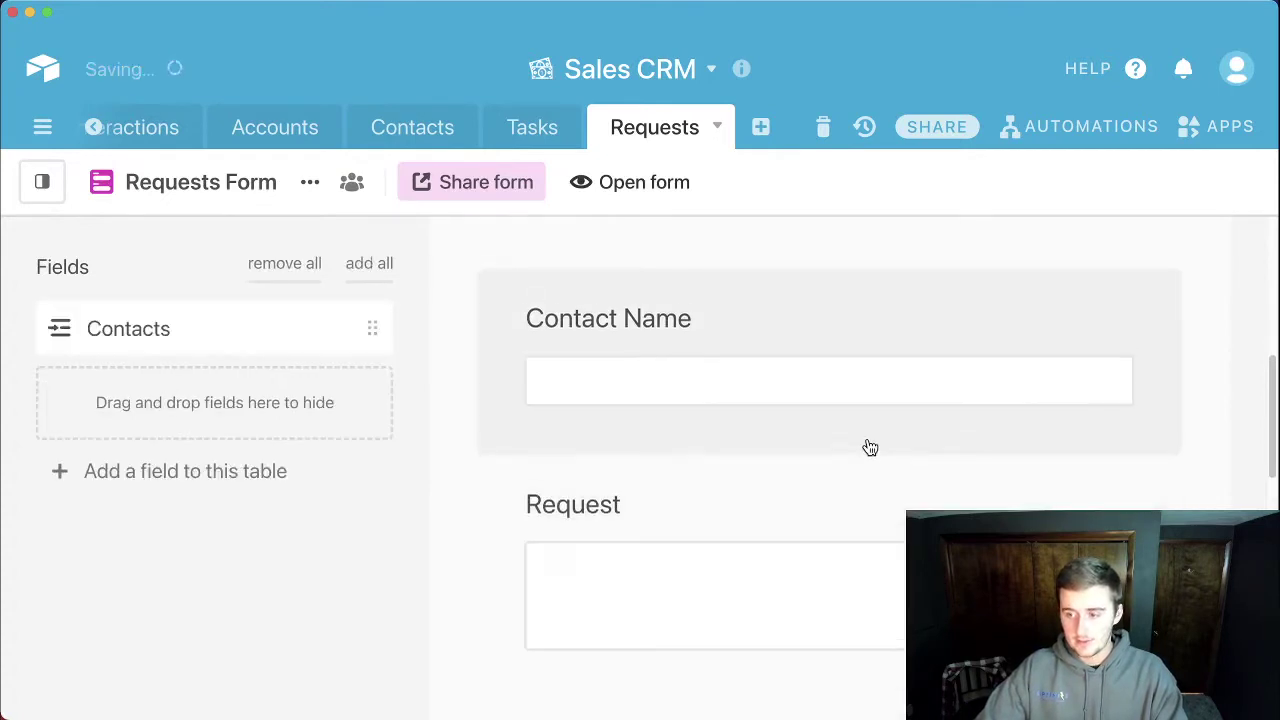
Step: Return to the Requests grid, collapse the views list and scroll across the record's columns
left_click(33, 184)
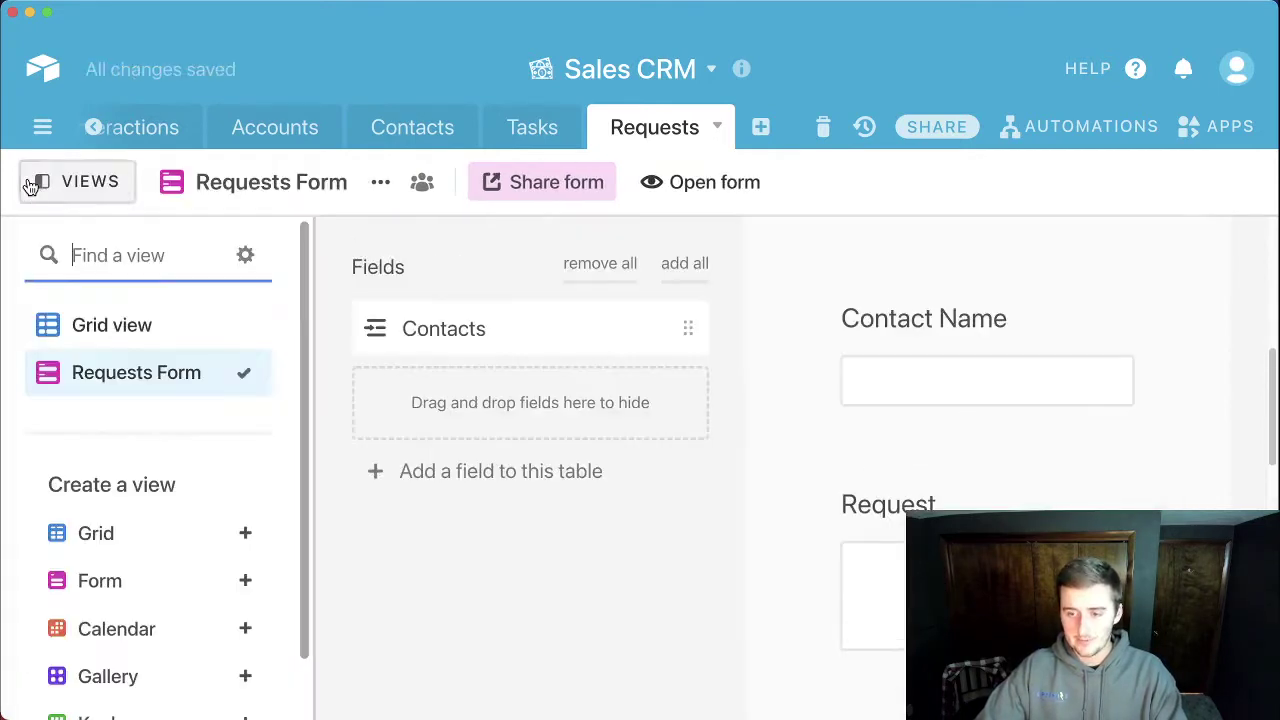
left_click(140, 337)
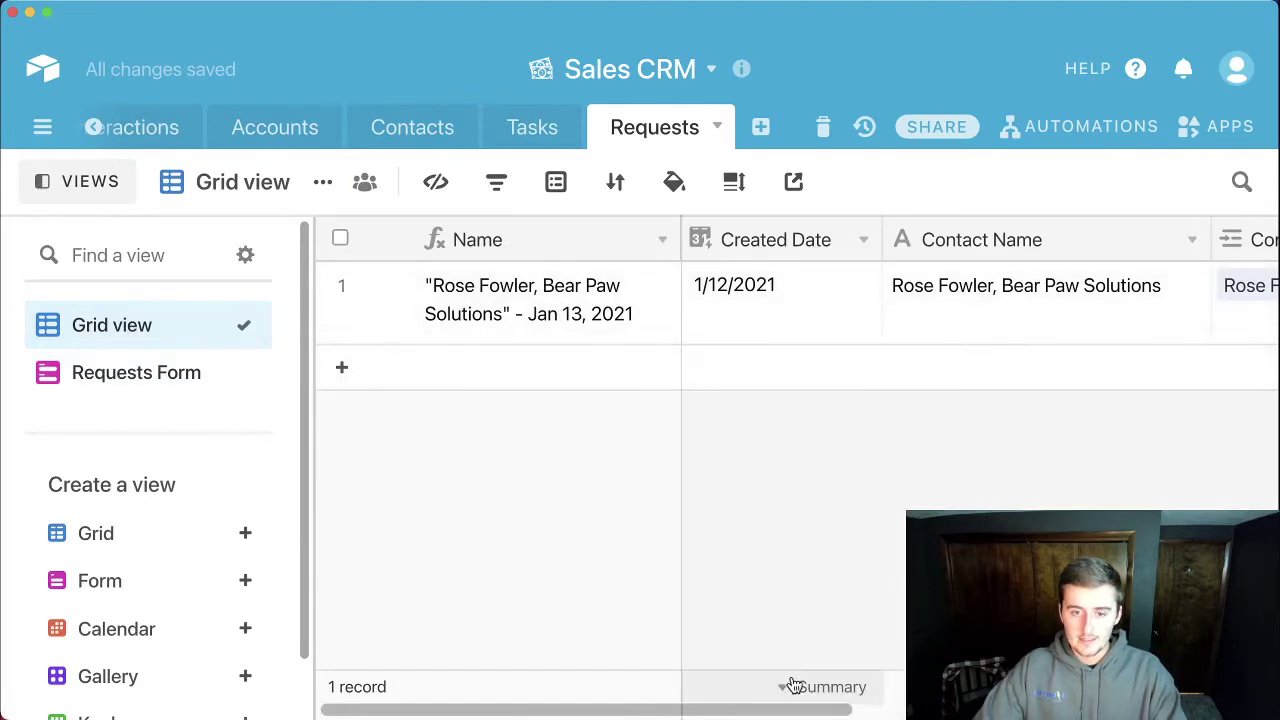
left_click_drag(793, 714, 886, 703)
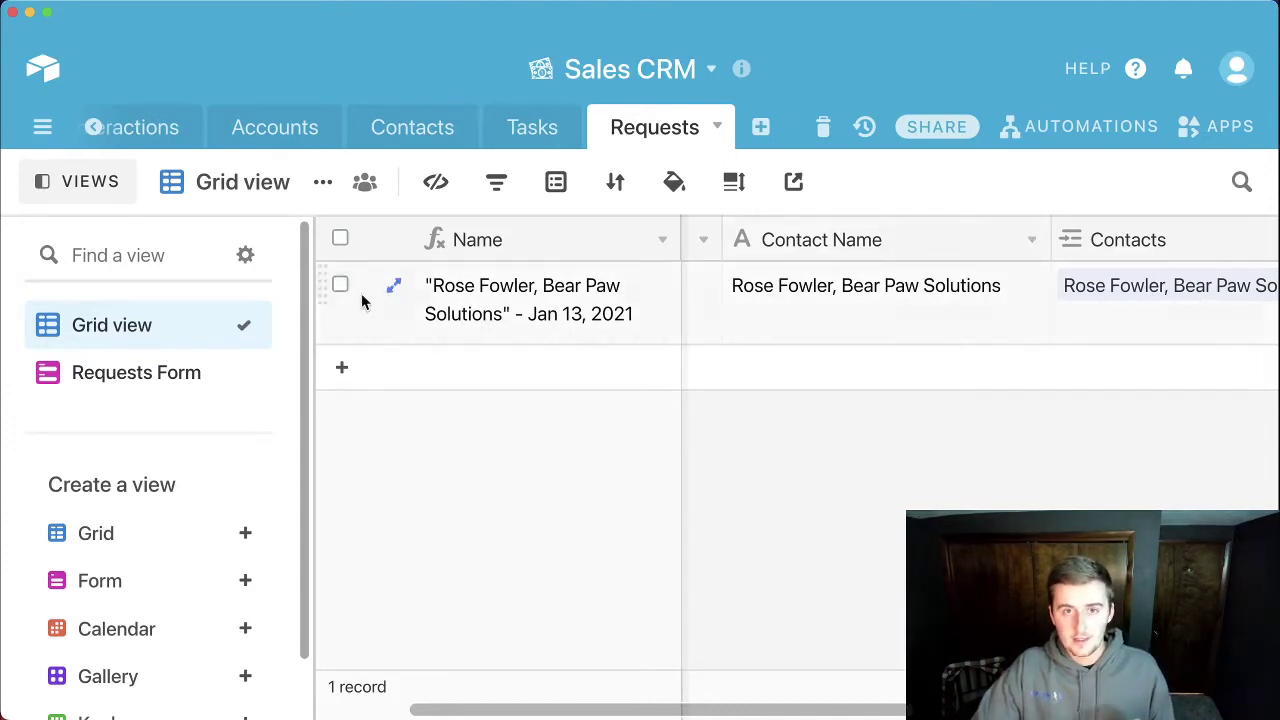
left_click(97, 189)
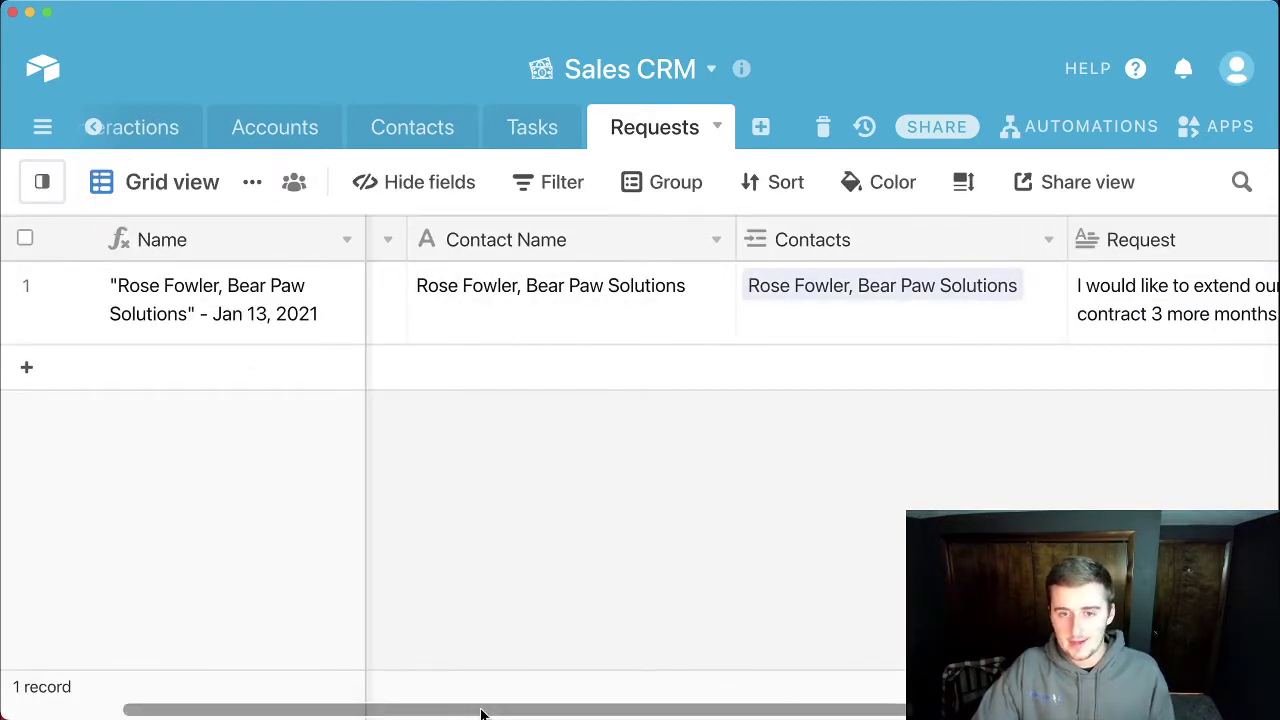
left_click_drag(487, 713, 366, 697)
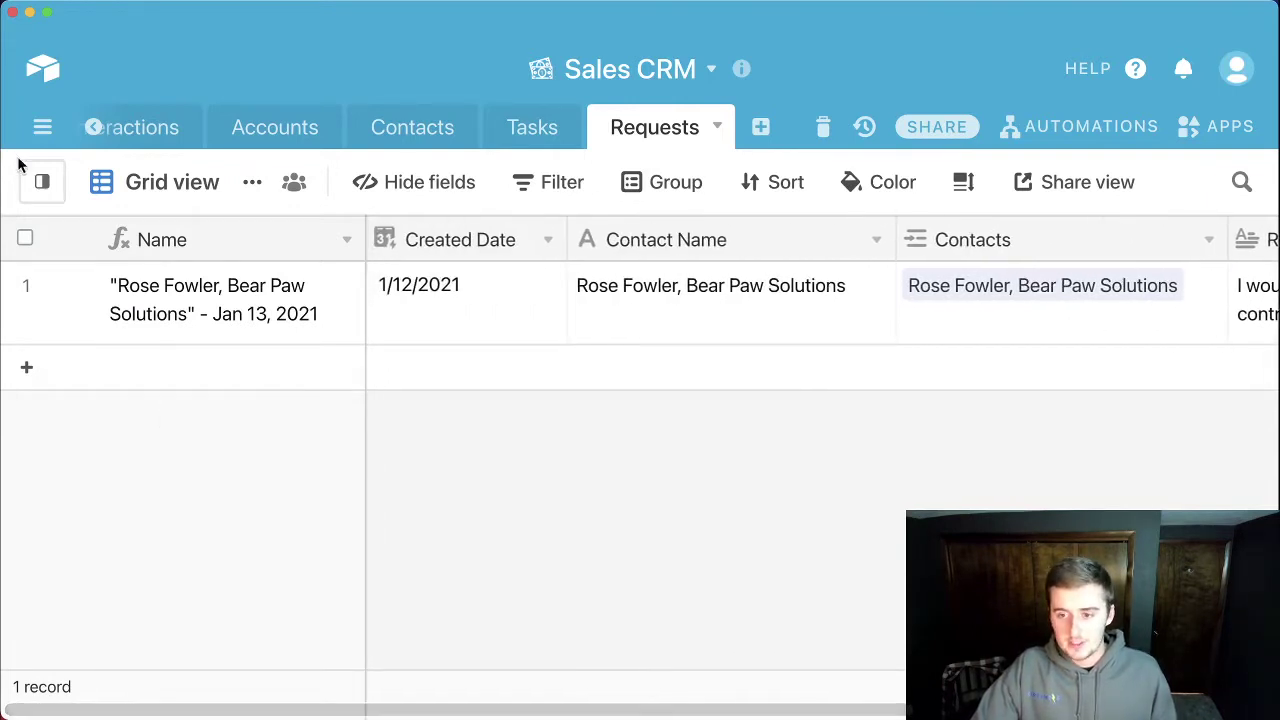
Step: Preview the Requests Form through its share link in a browser window
left_click(38, 185)
left_click(120, 391)
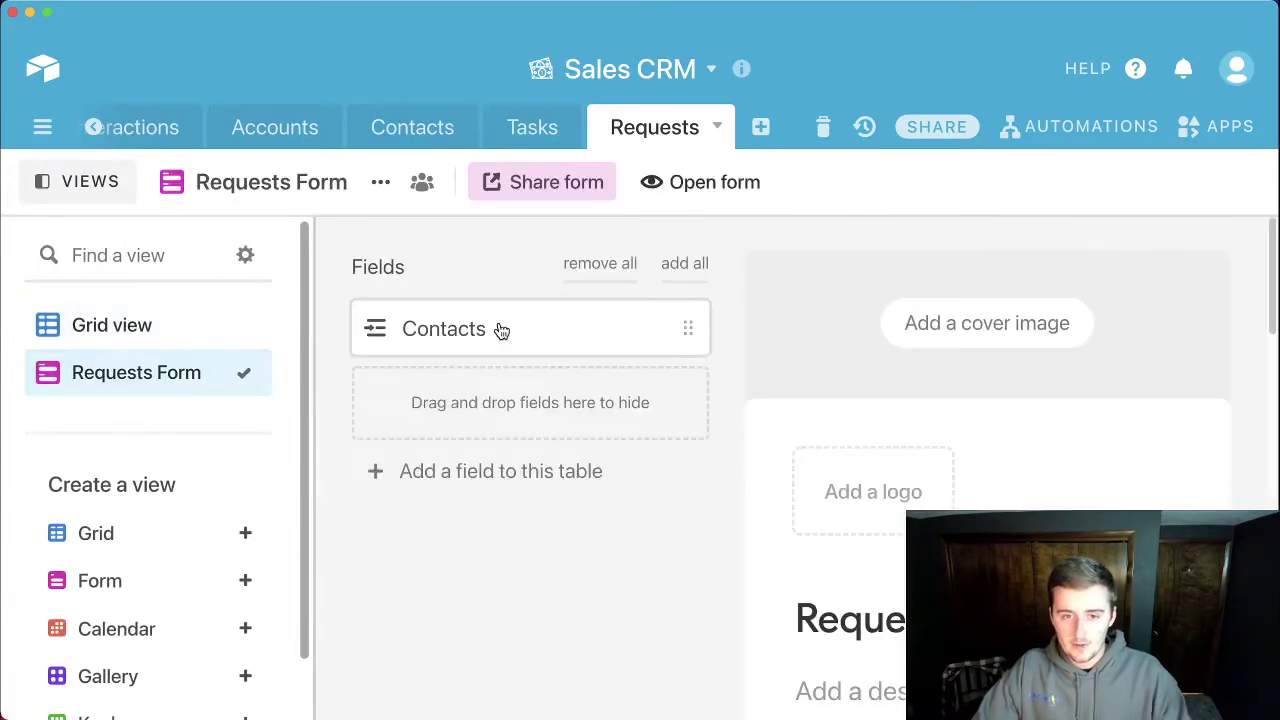
left_click(100, 184)
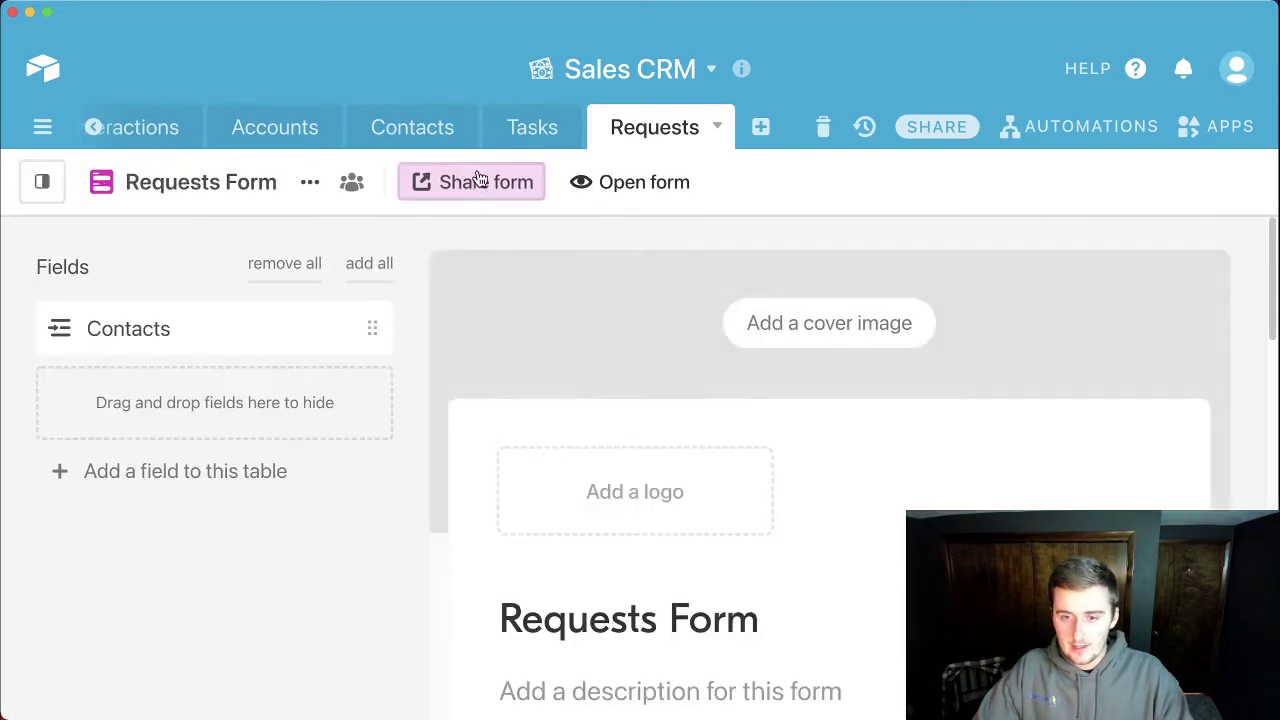
left_click(481, 181)
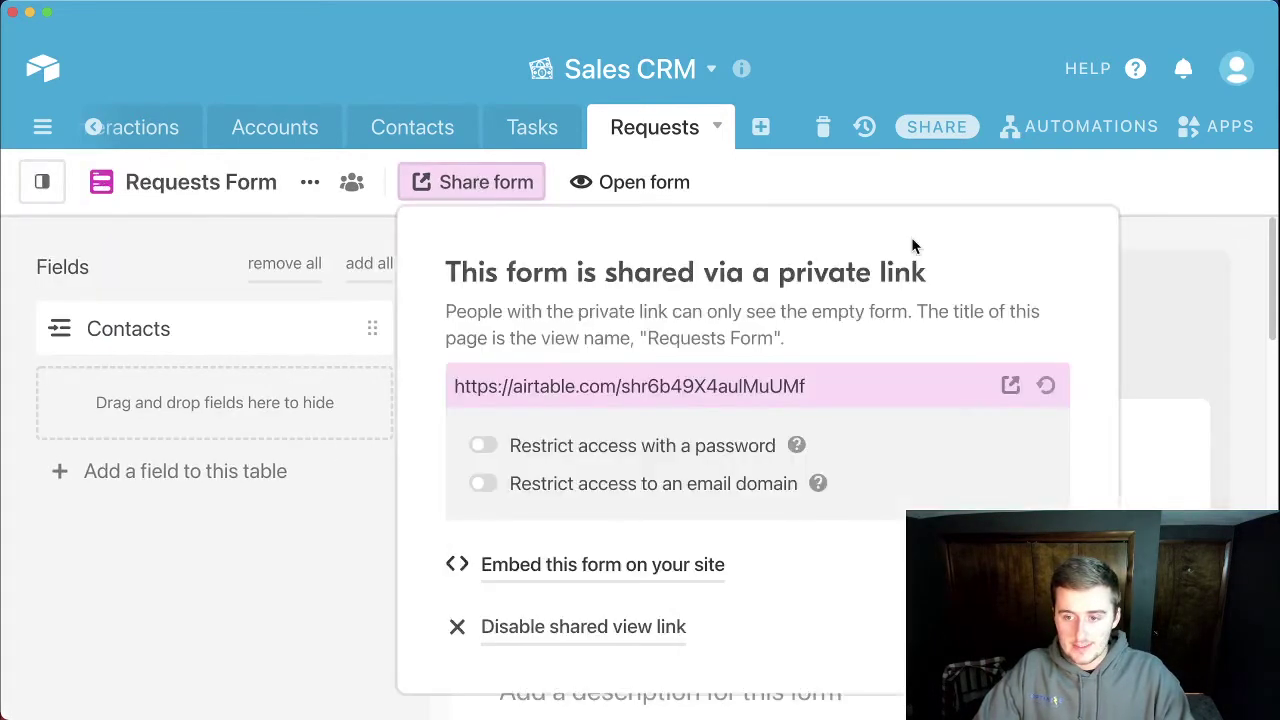
left_click(1010, 385)
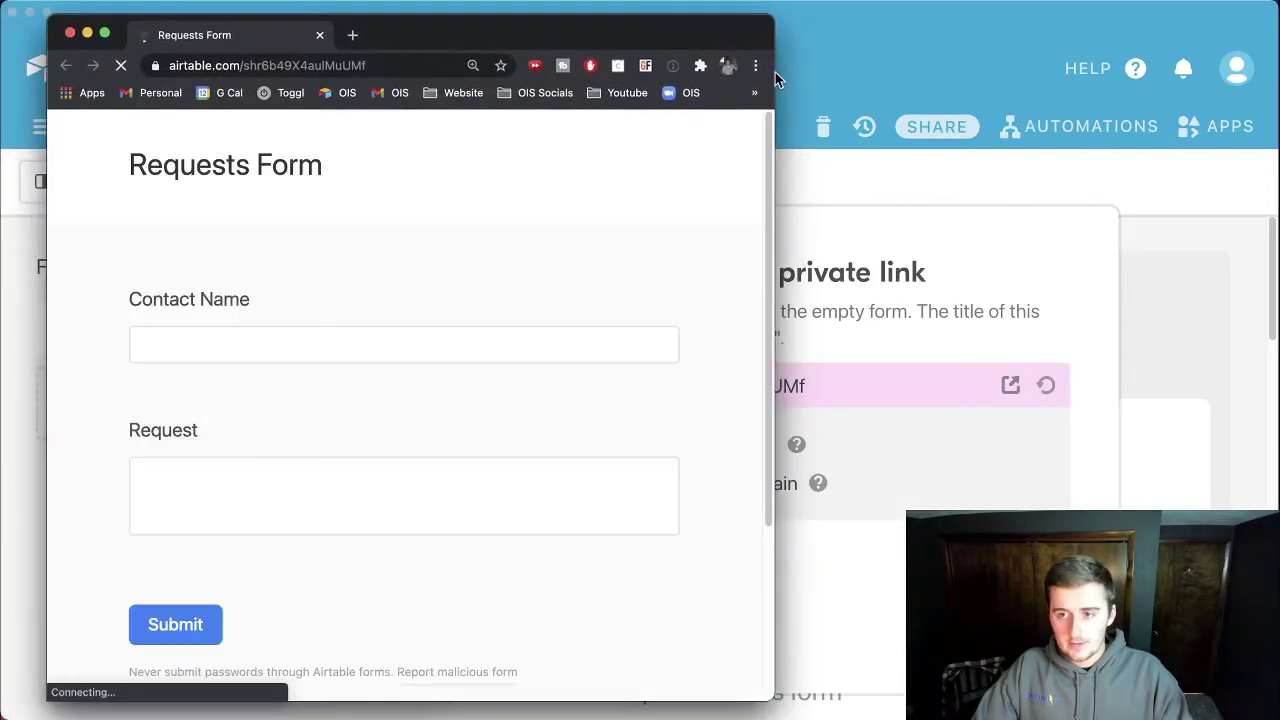
Step: Fill the shared form with Contact Name 'BPS' and Request 'I want more hours'
left_click_drag(773, 76, 967, 76)
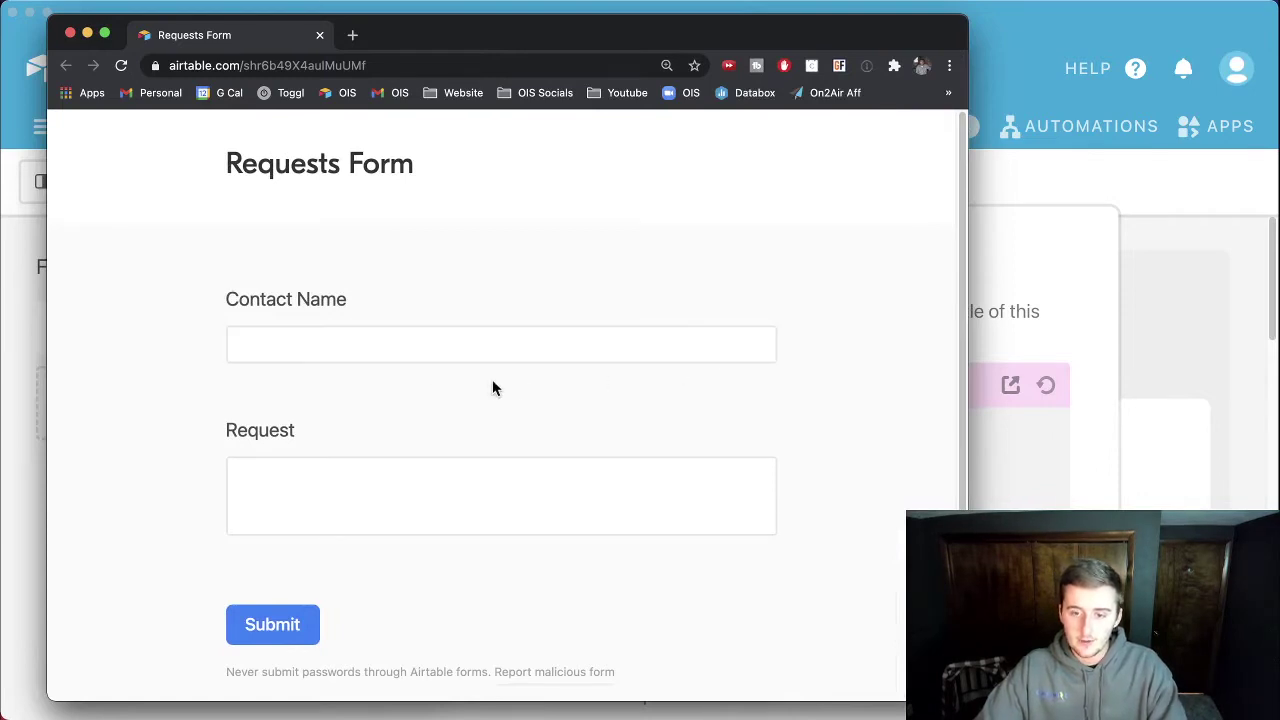
left_click(489, 344)
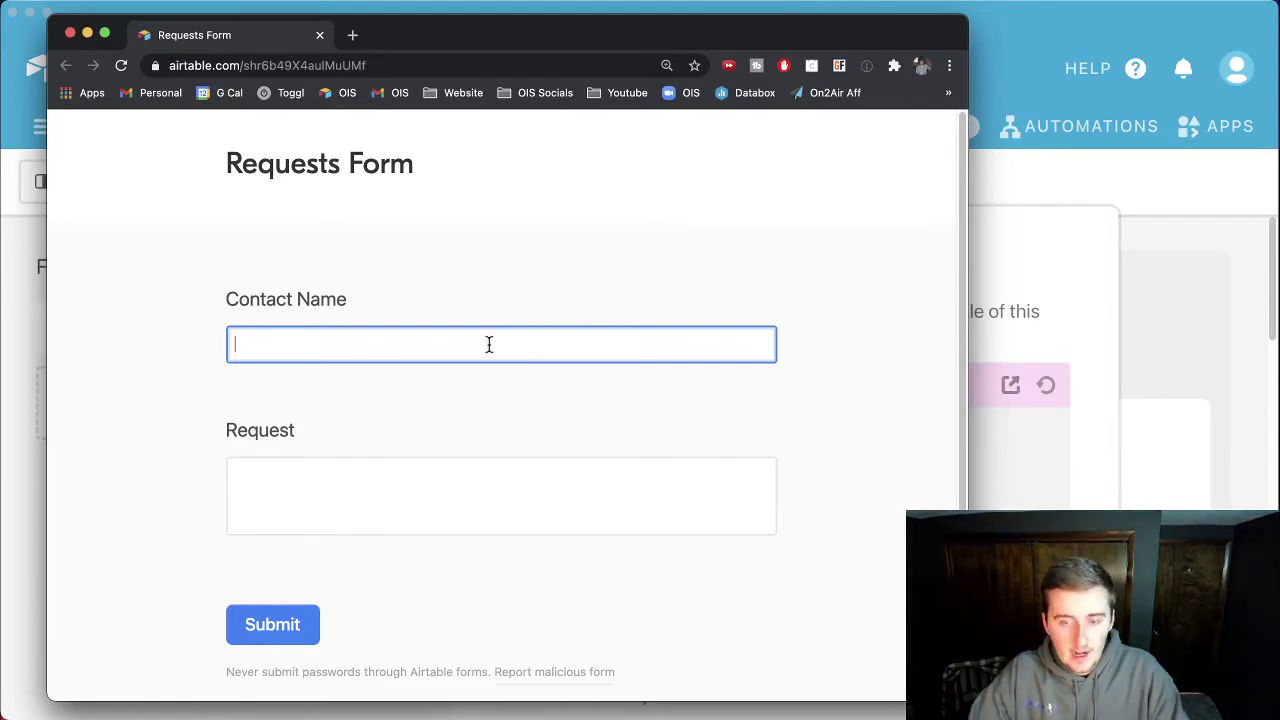
left_click(489, 344)
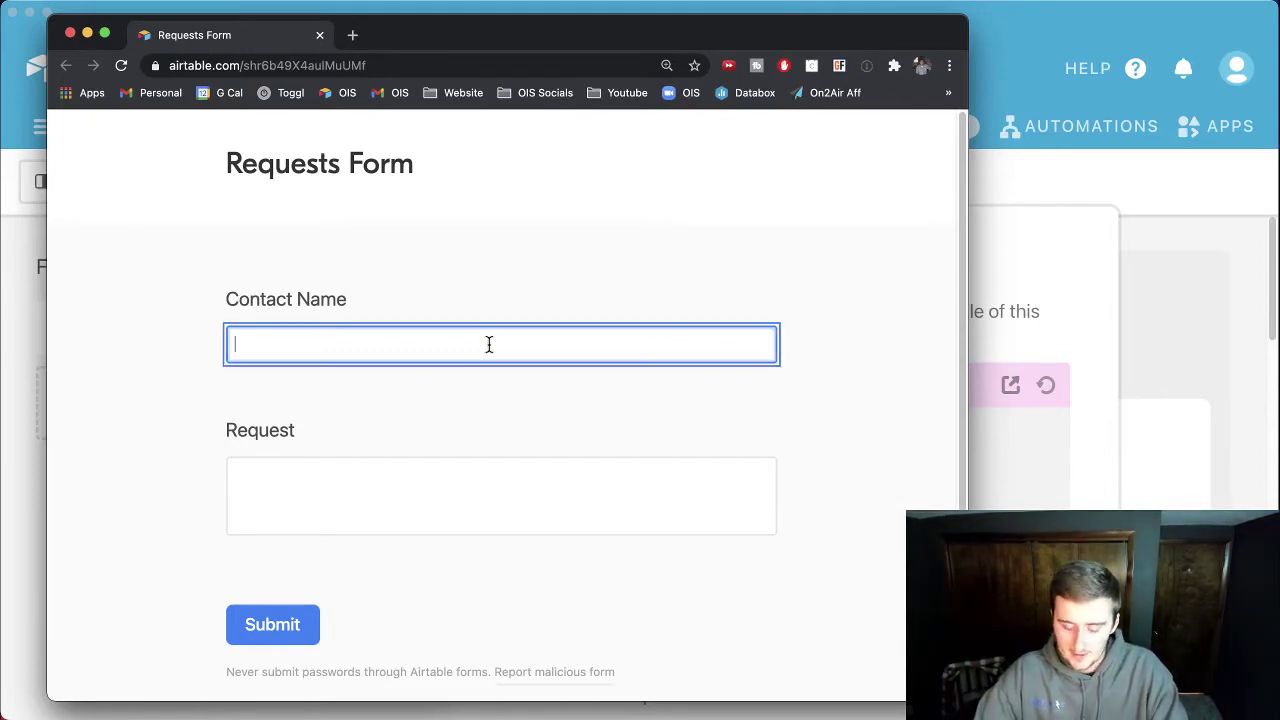
type("BPS")
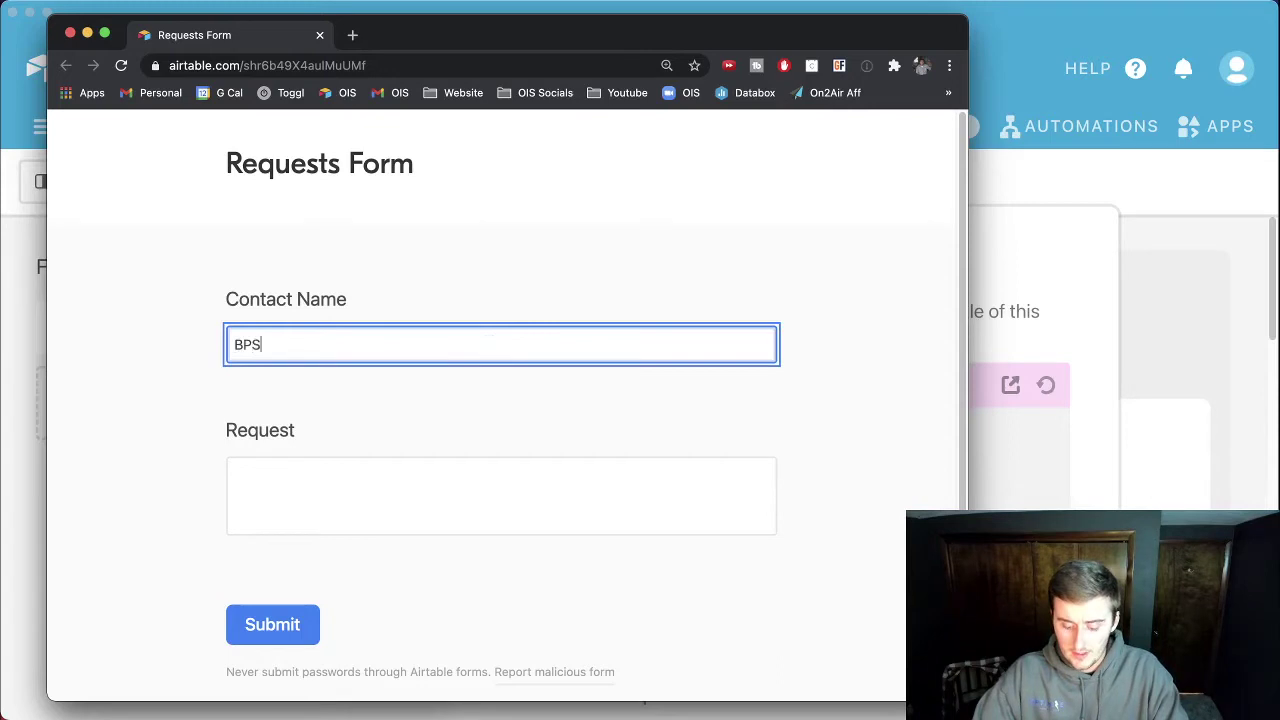
key("Tab")
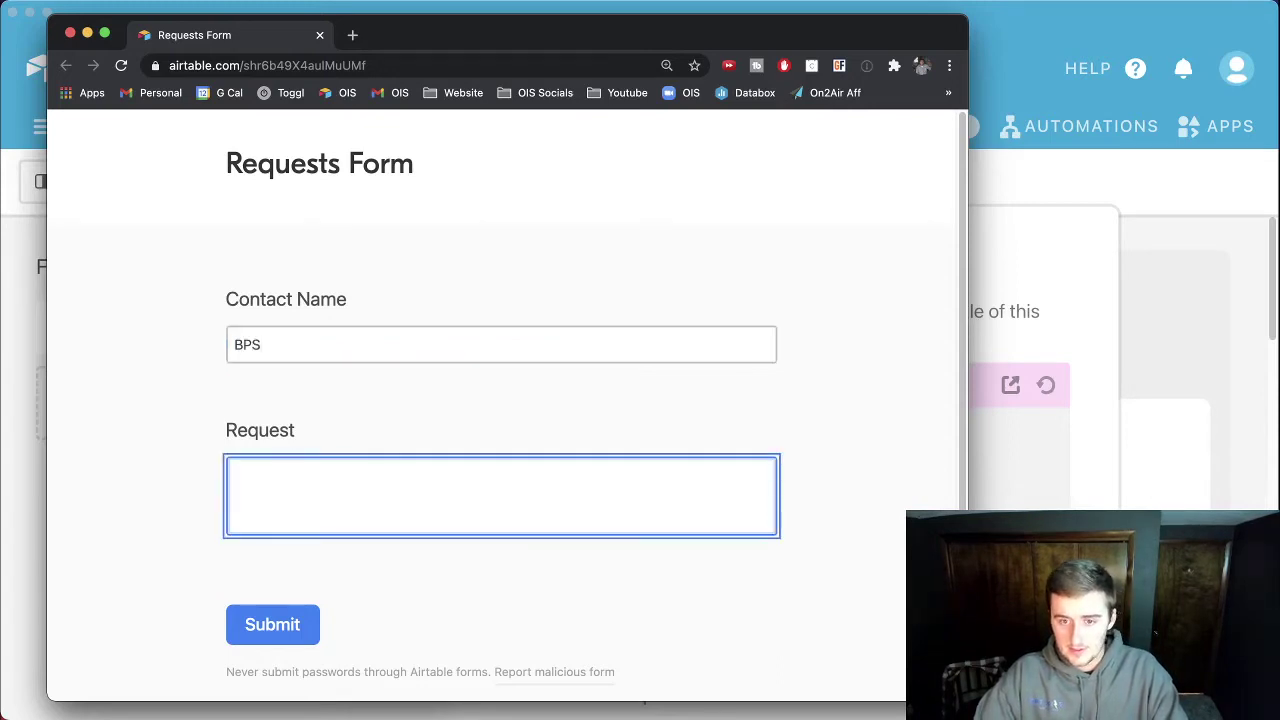
type("I wan")
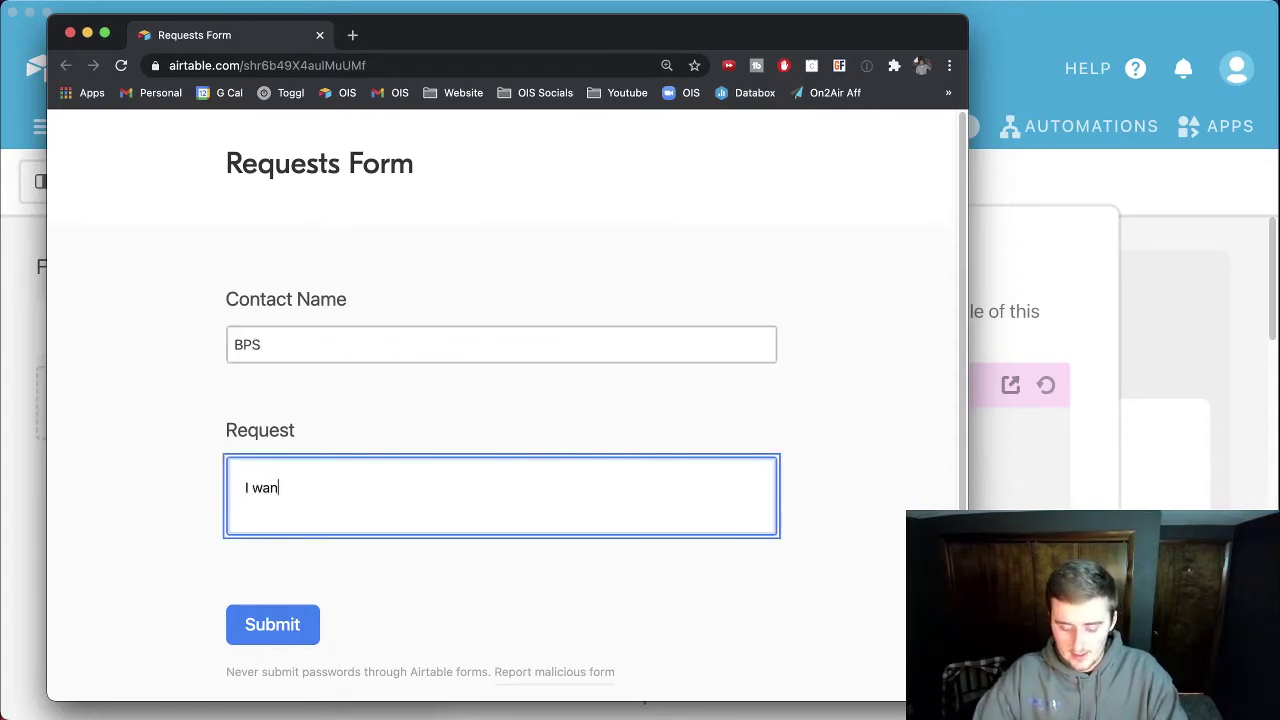
type("t more hours")
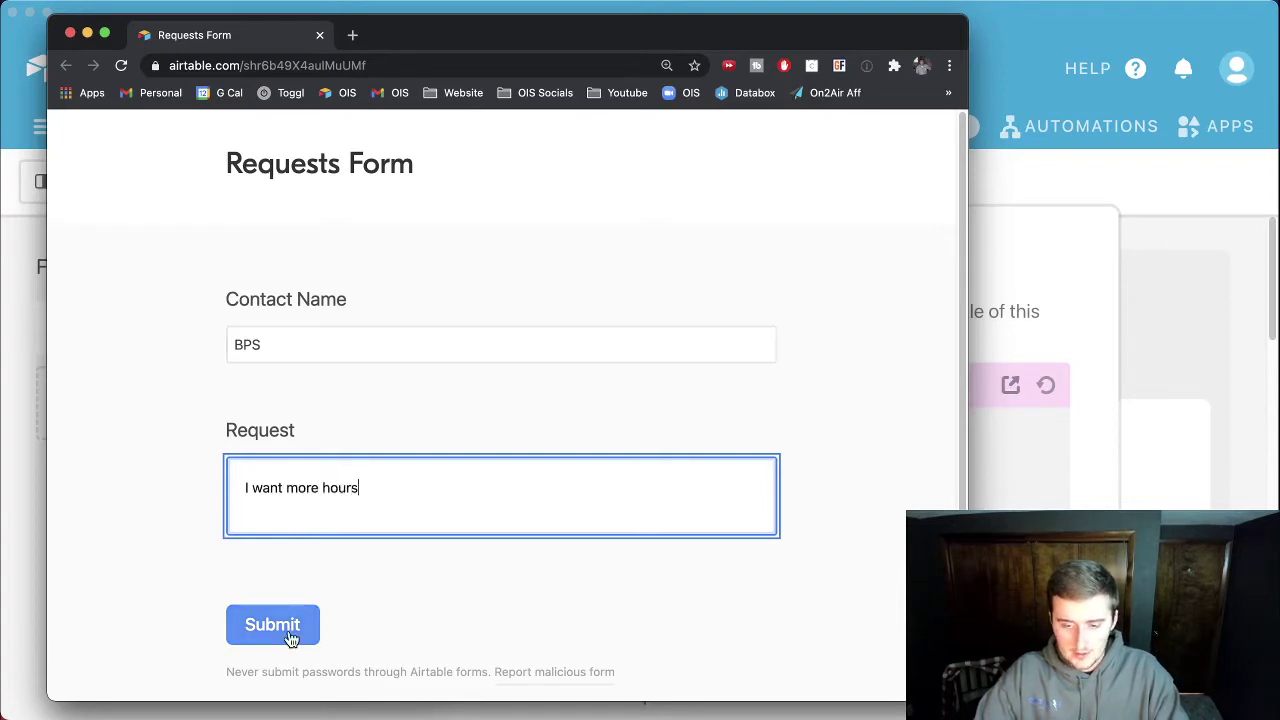
Step: Submit the form, then check the new BPS record's Contact Name and empty Contacts link
left_click(290, 630)
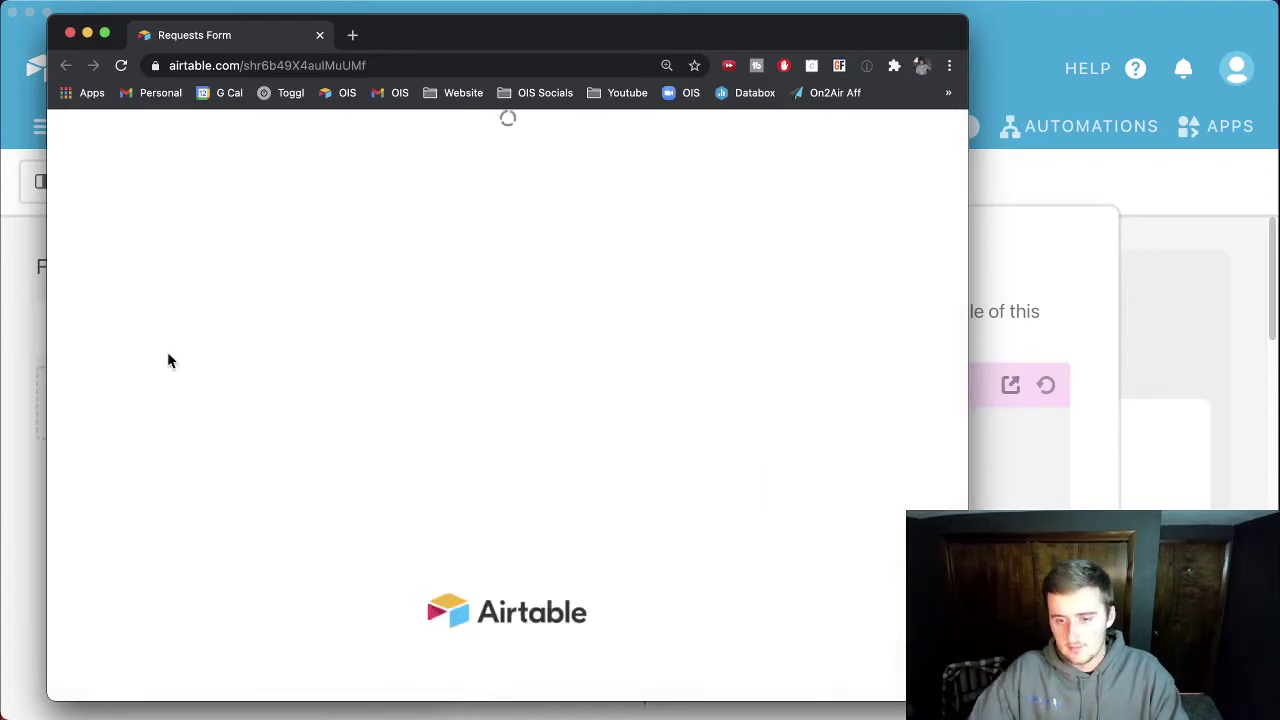
left_click(26, 262)
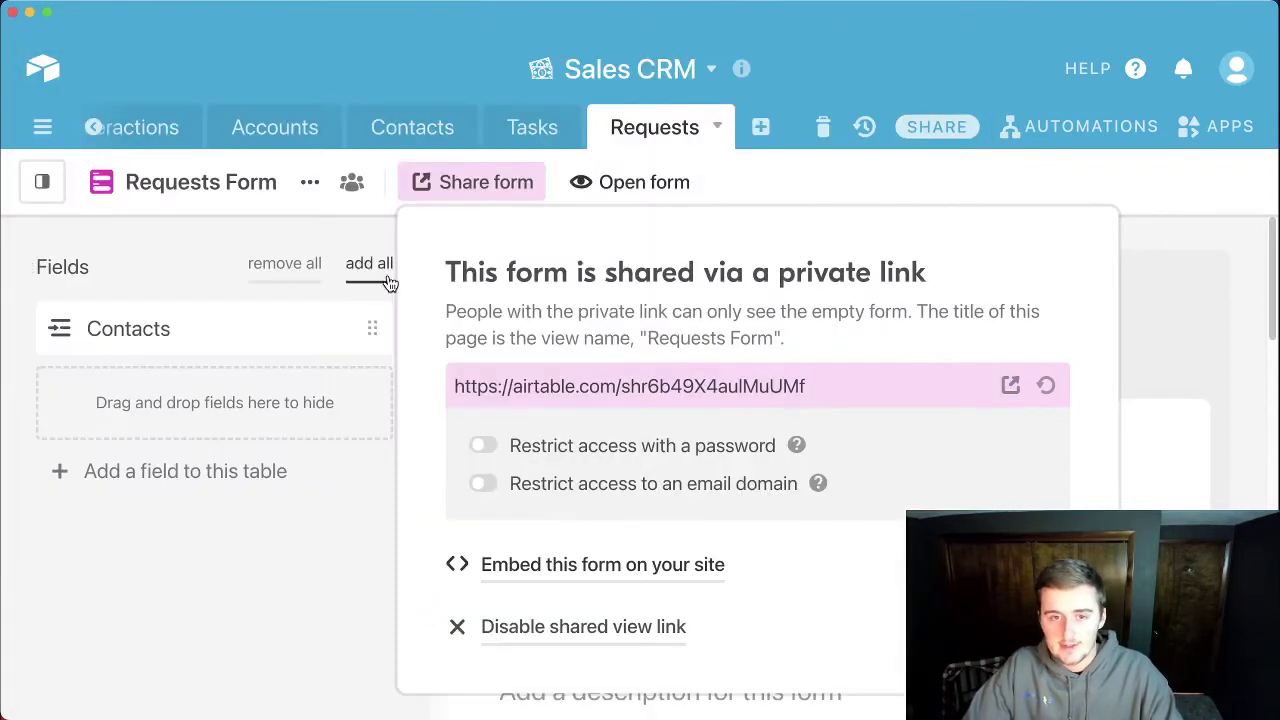
left_click(262, 229)
mouse_move(66, 240)
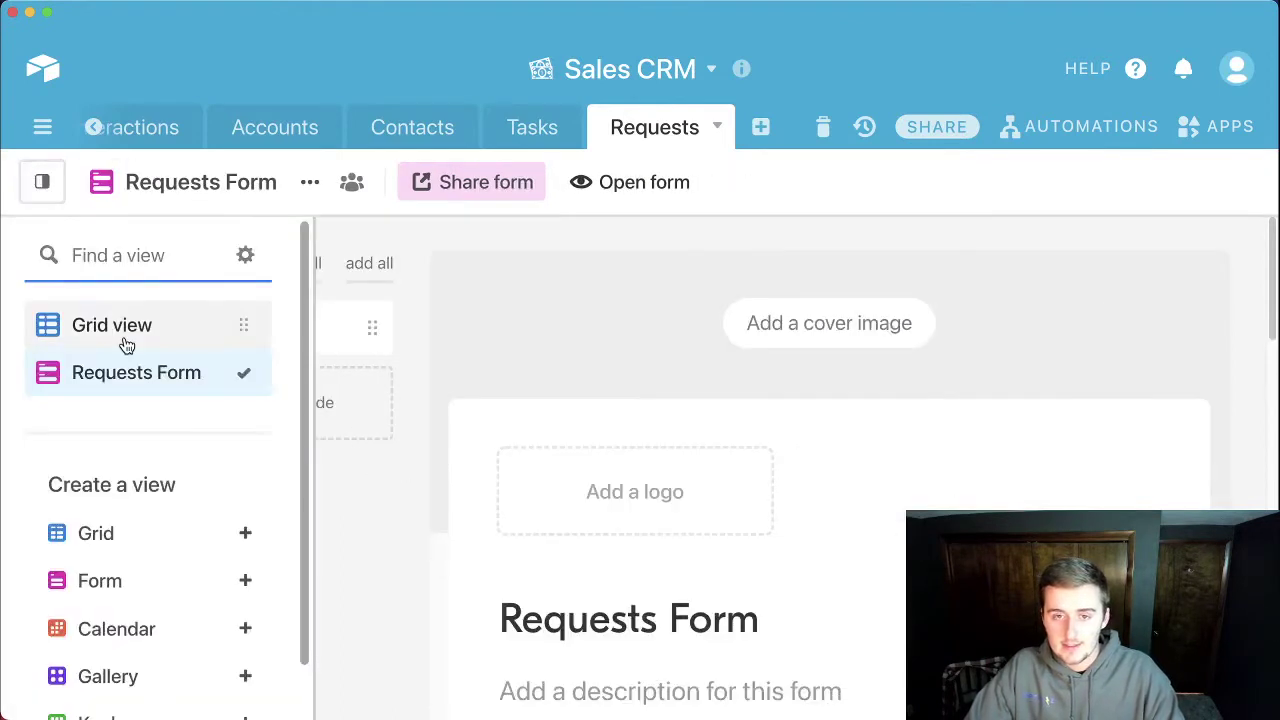
left_click(84, 335)
left_click(700, 383)
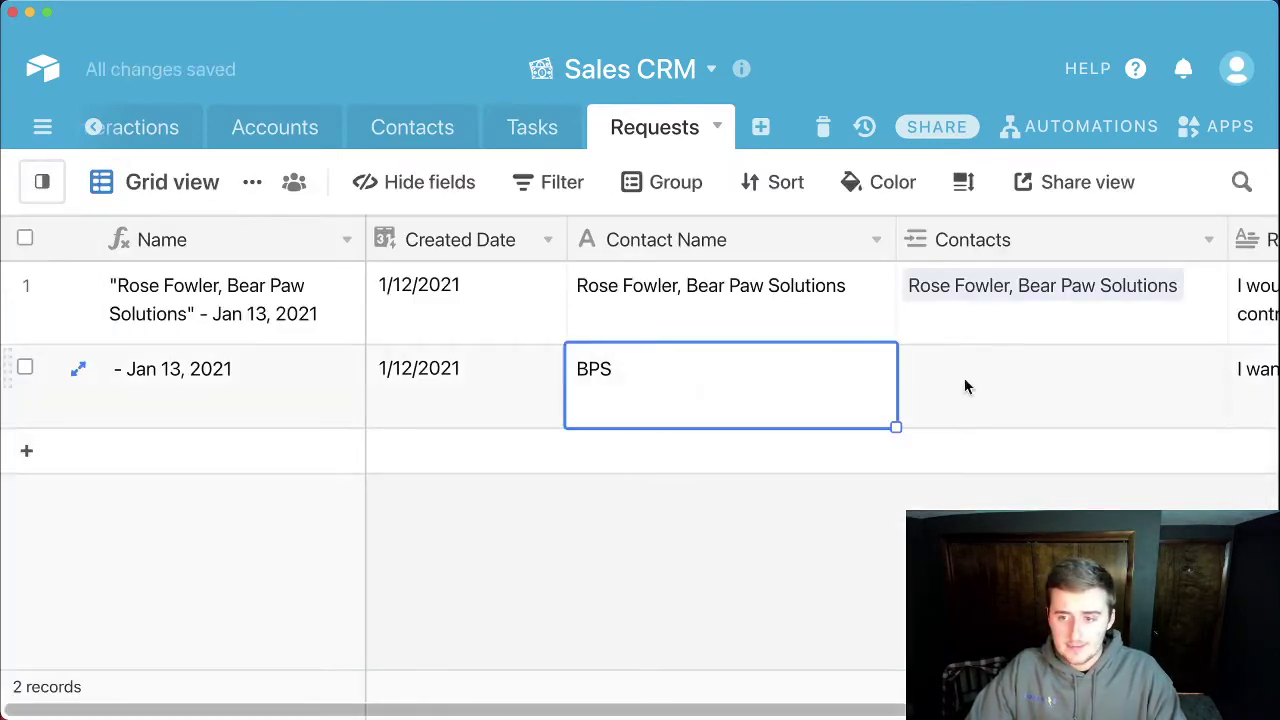
left_click(1105, 370)
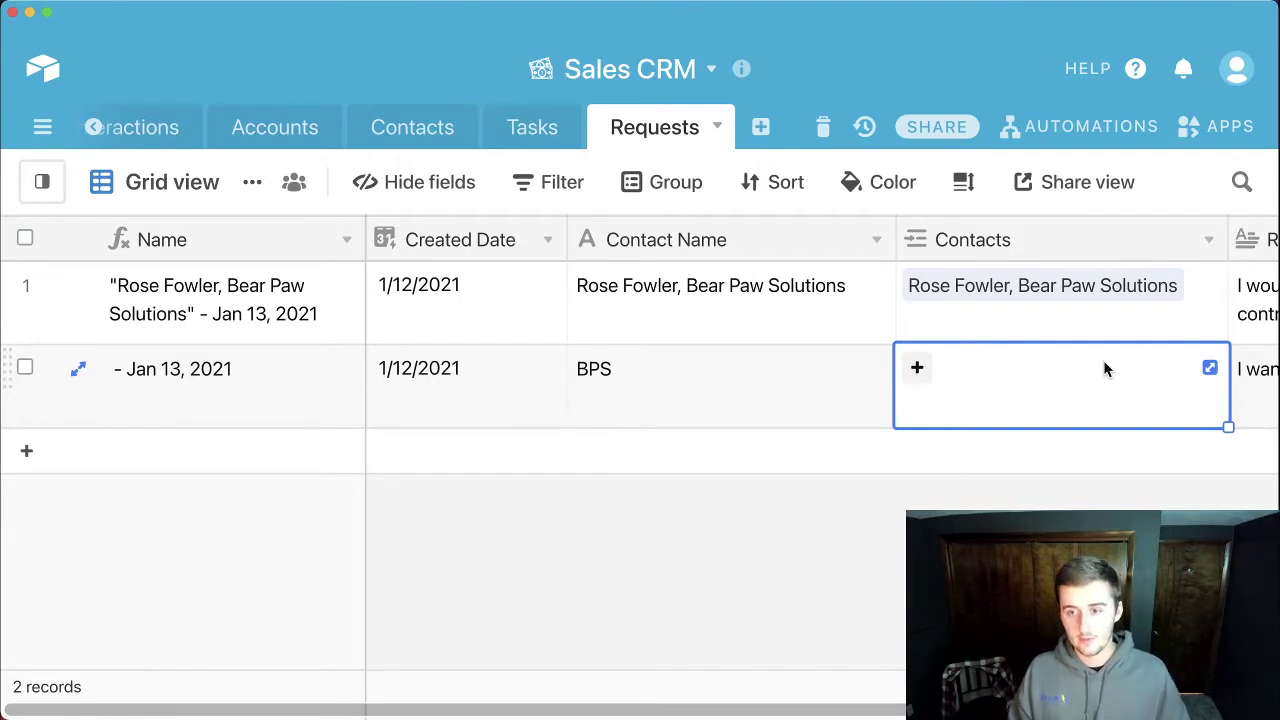
Step: Select the Requests Form's share link, then return to the full-width Requests grid
left_click(52, 194)
left_click(106, 370)
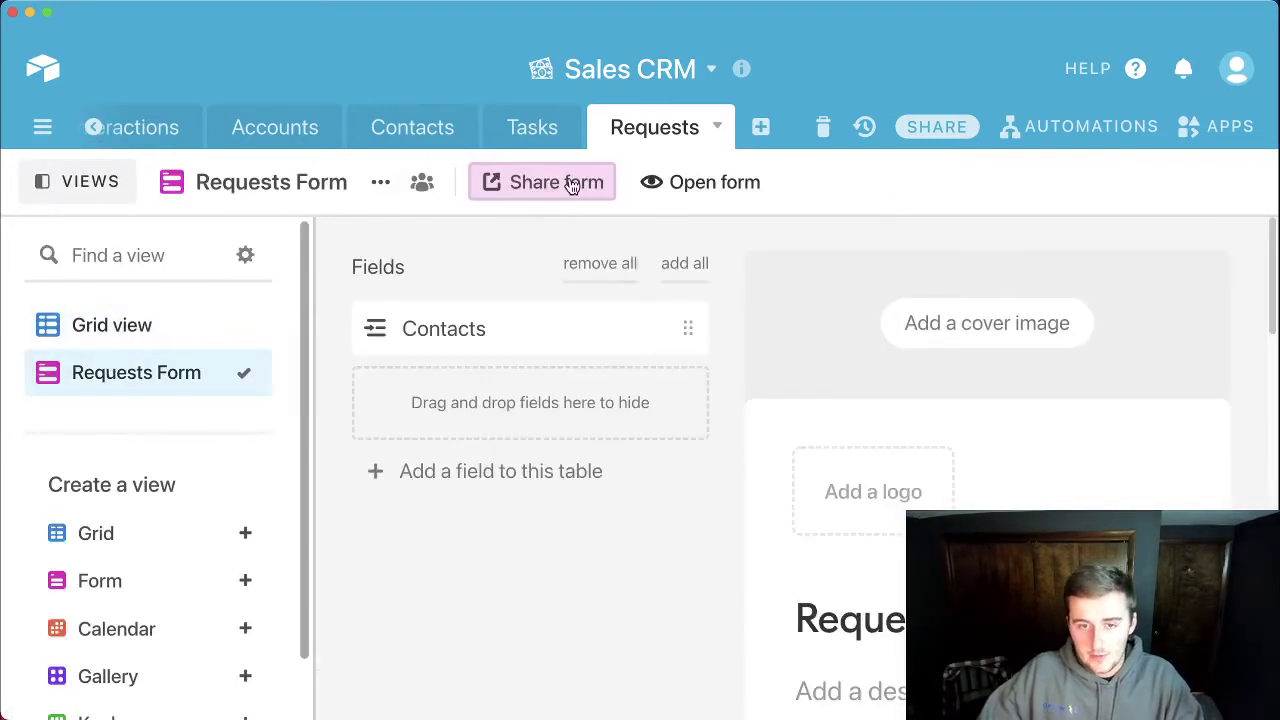
left_click(571, 184)
left_click(786, 384)
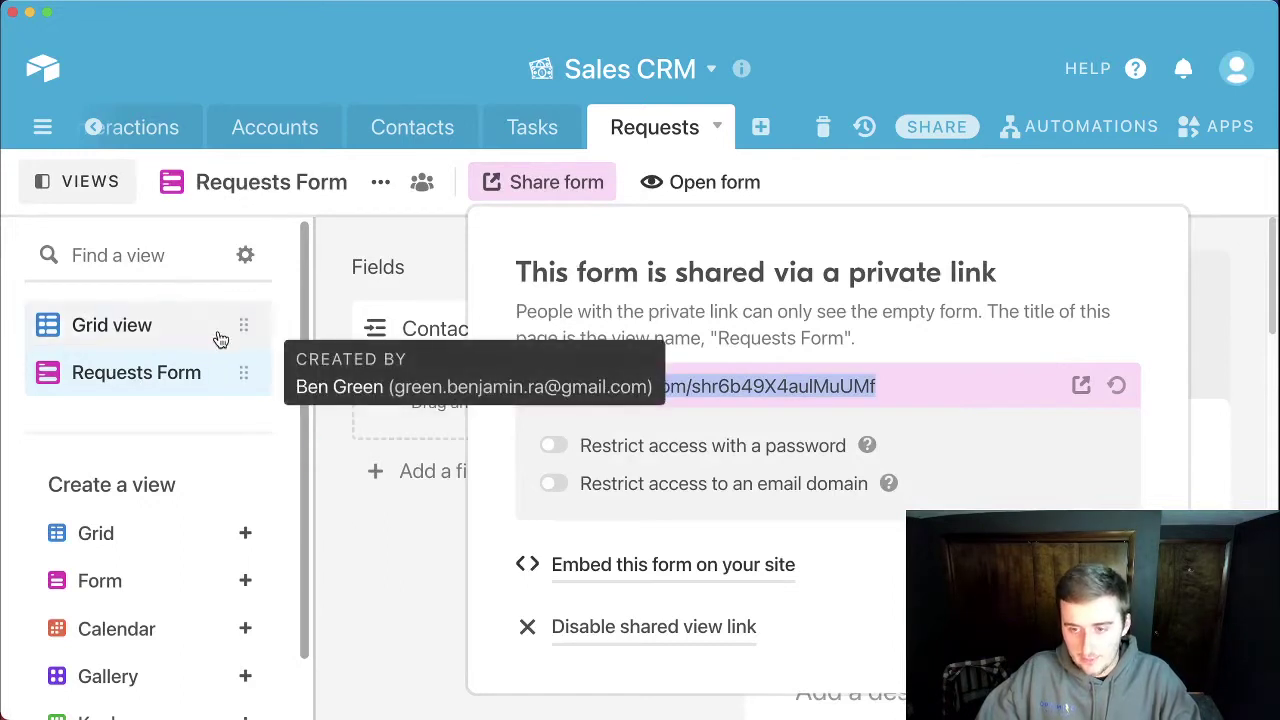
left_click(858, 390)
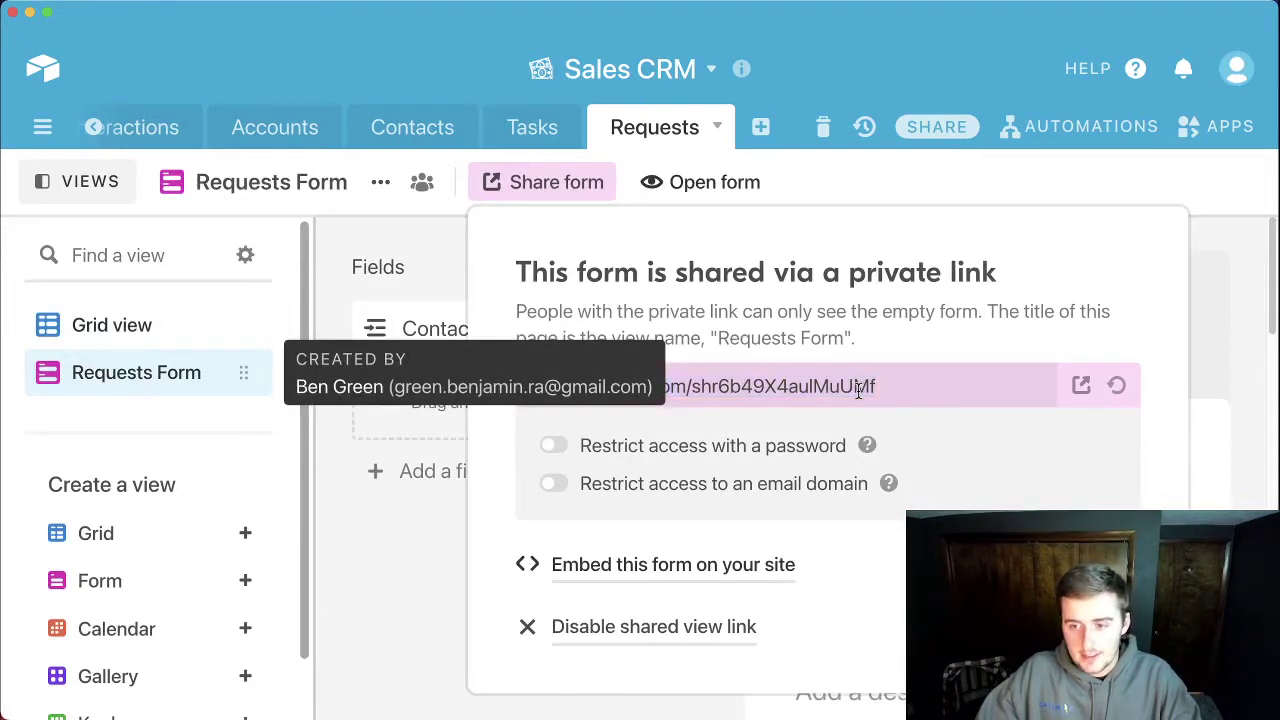
left_click(399, 531)
left_click(145, 332)
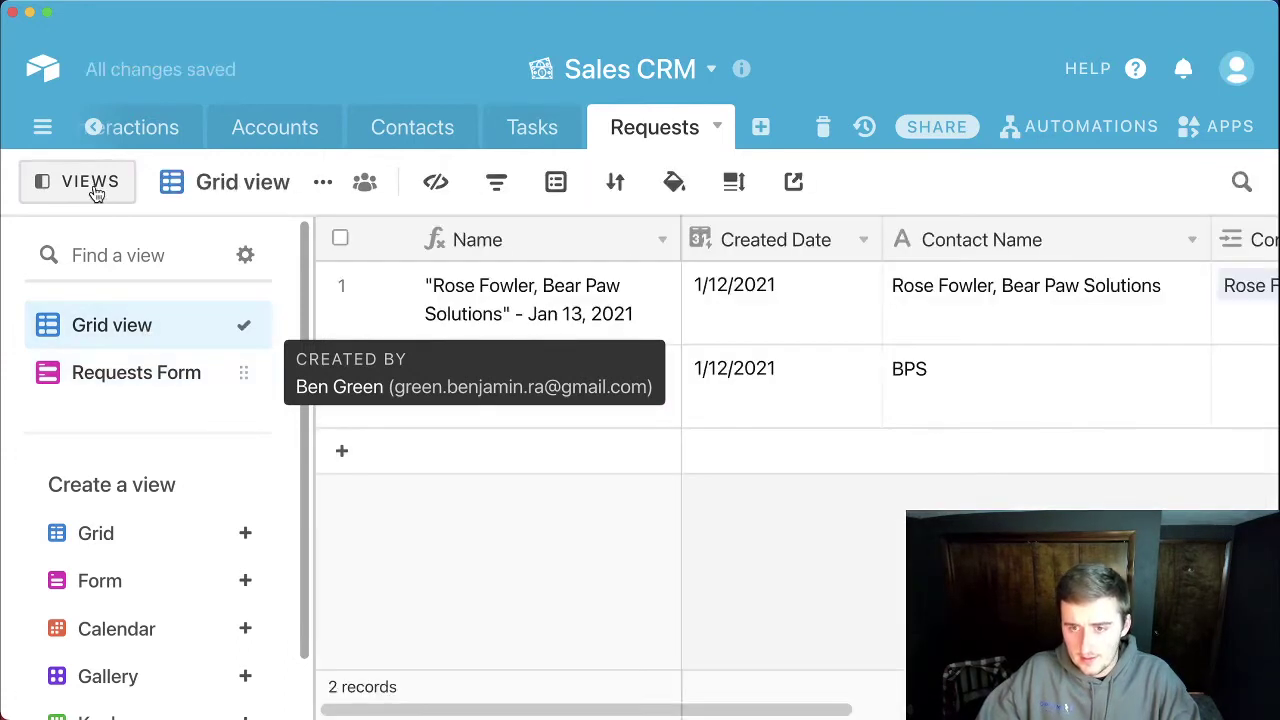
left_click(118, 183)
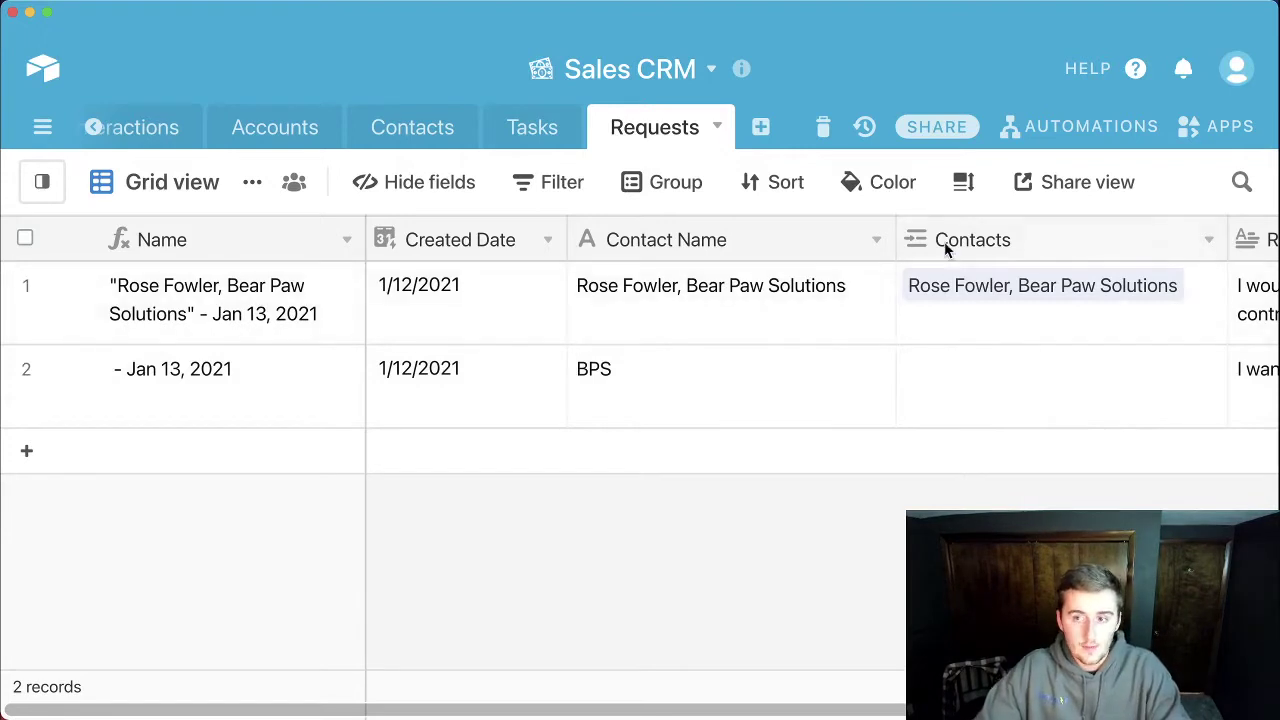
Step: Switch to the Contacts table showing its 20 contact records
left_click(422, 126)
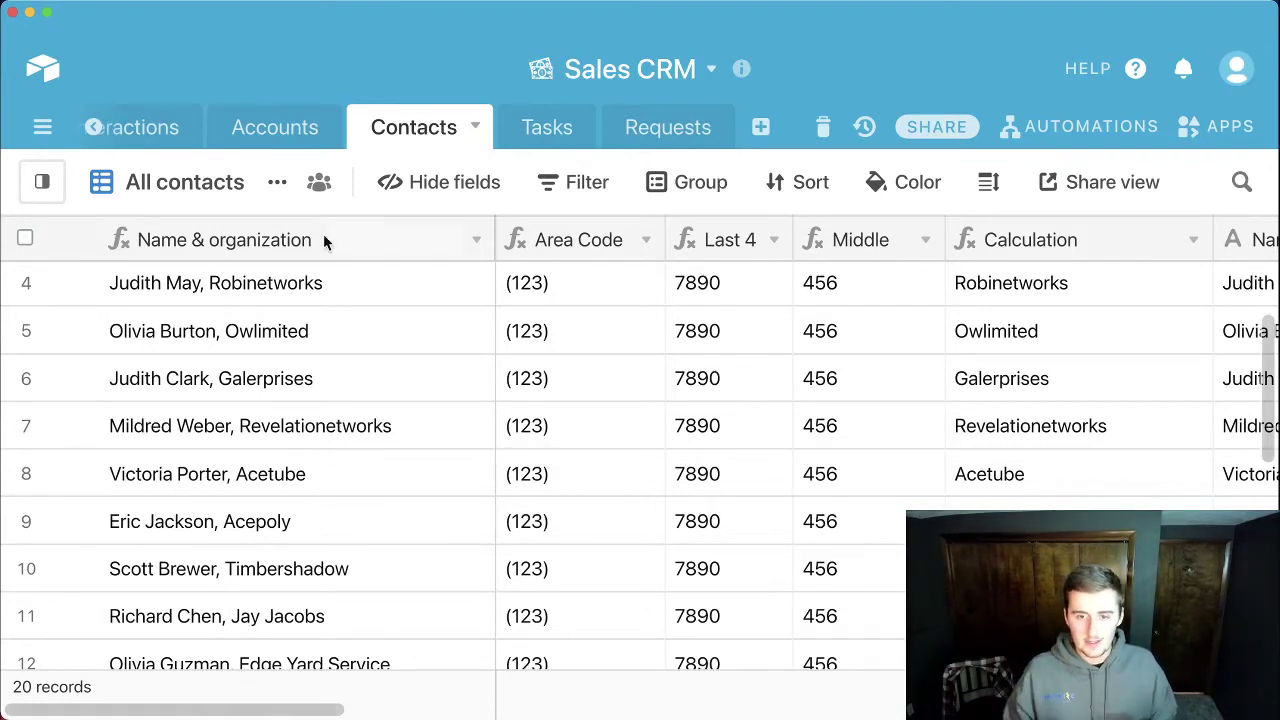
Step: Insert a new formula field to the right of Name & organization
right_click(458, 232)
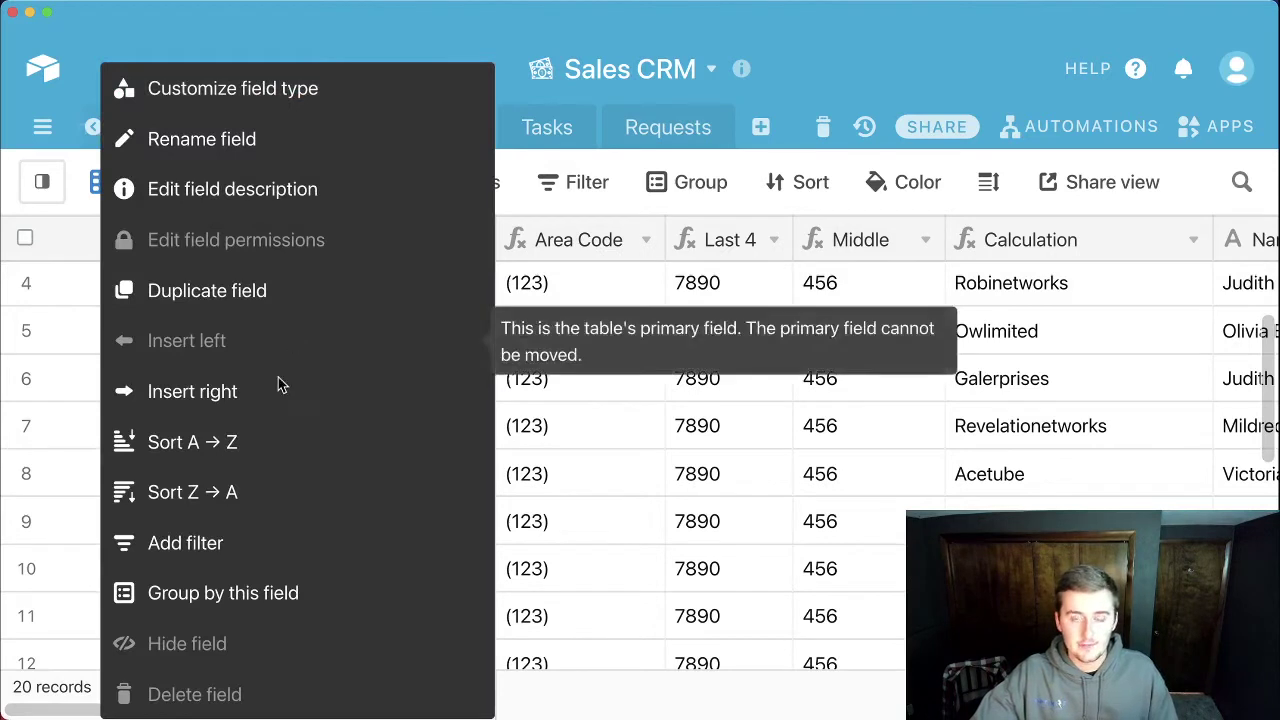
left_click(273, 398)
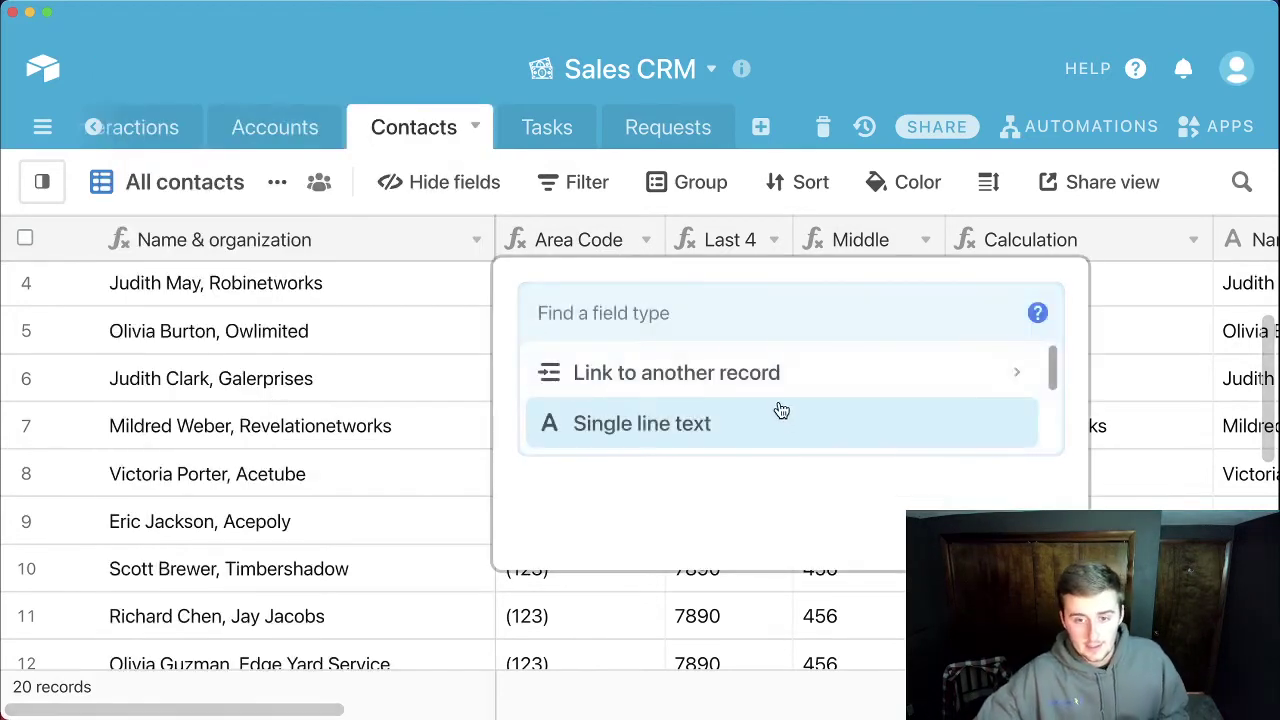
scroll(781, 410, "down", 10)
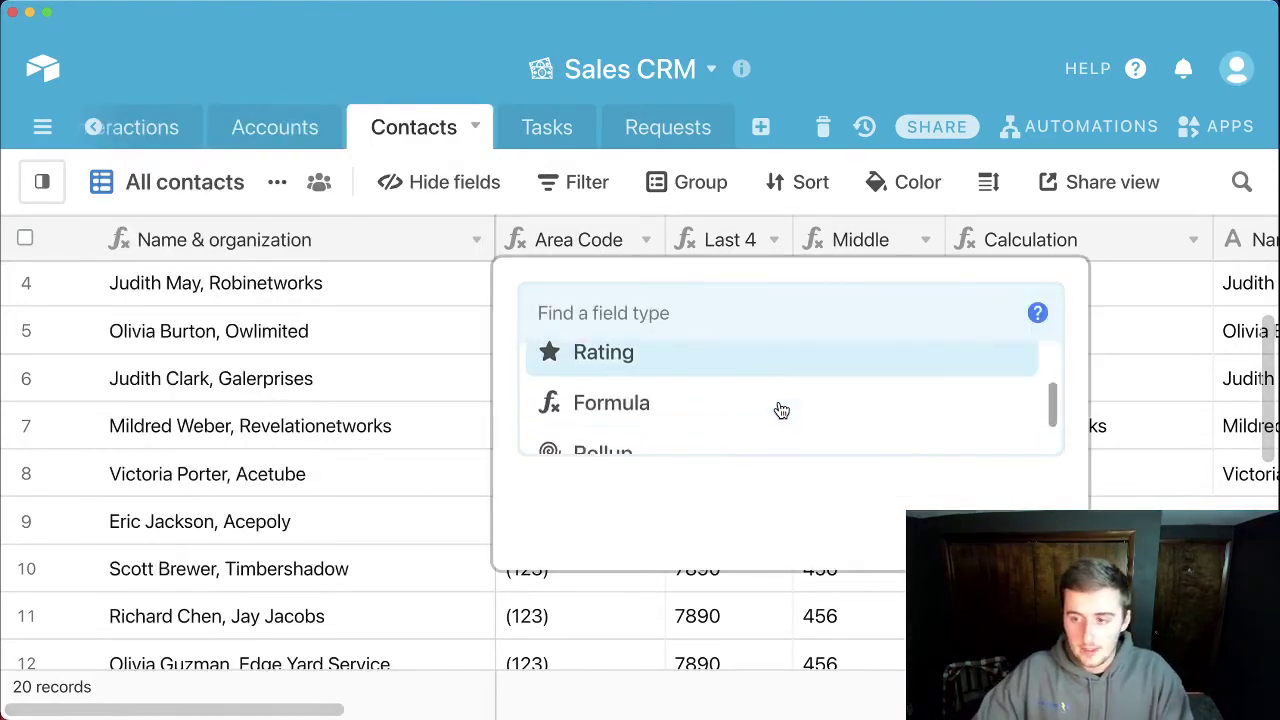
left_click(753, 400)
Step: Write a CONCATENATE formula joining the quoted form link with "?prefill_"
left_click(657, 449)
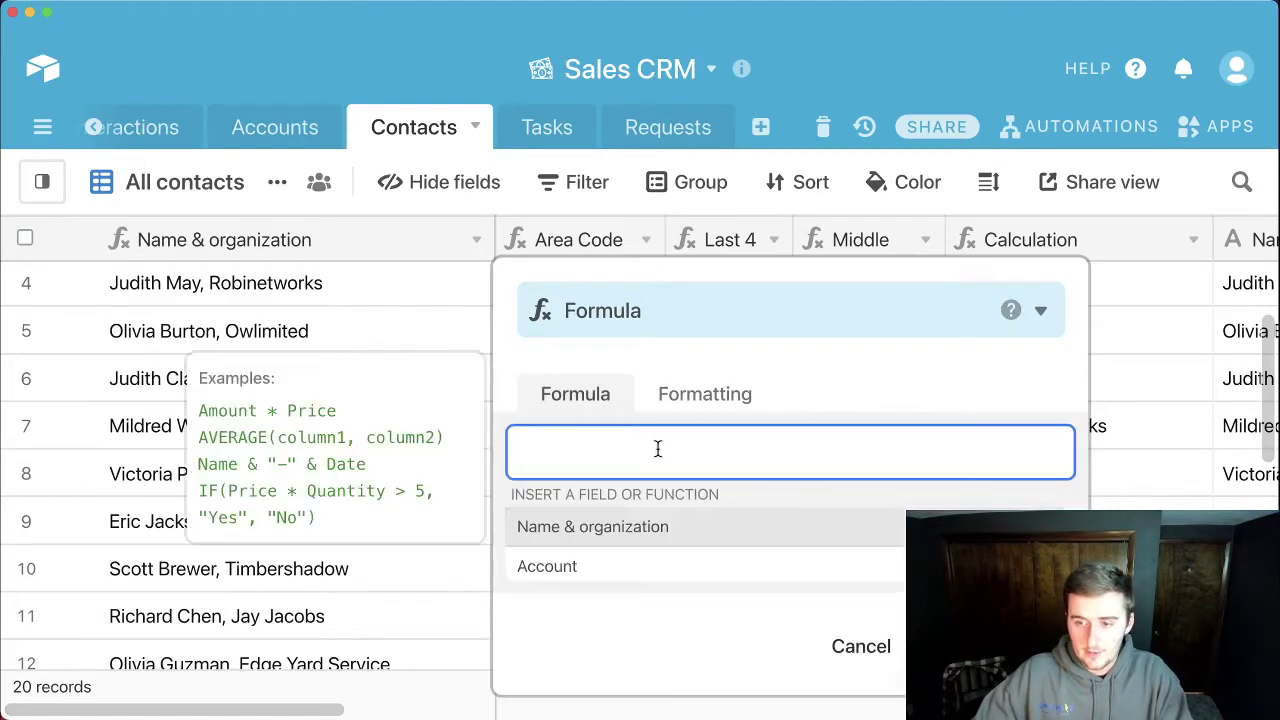
type("con")
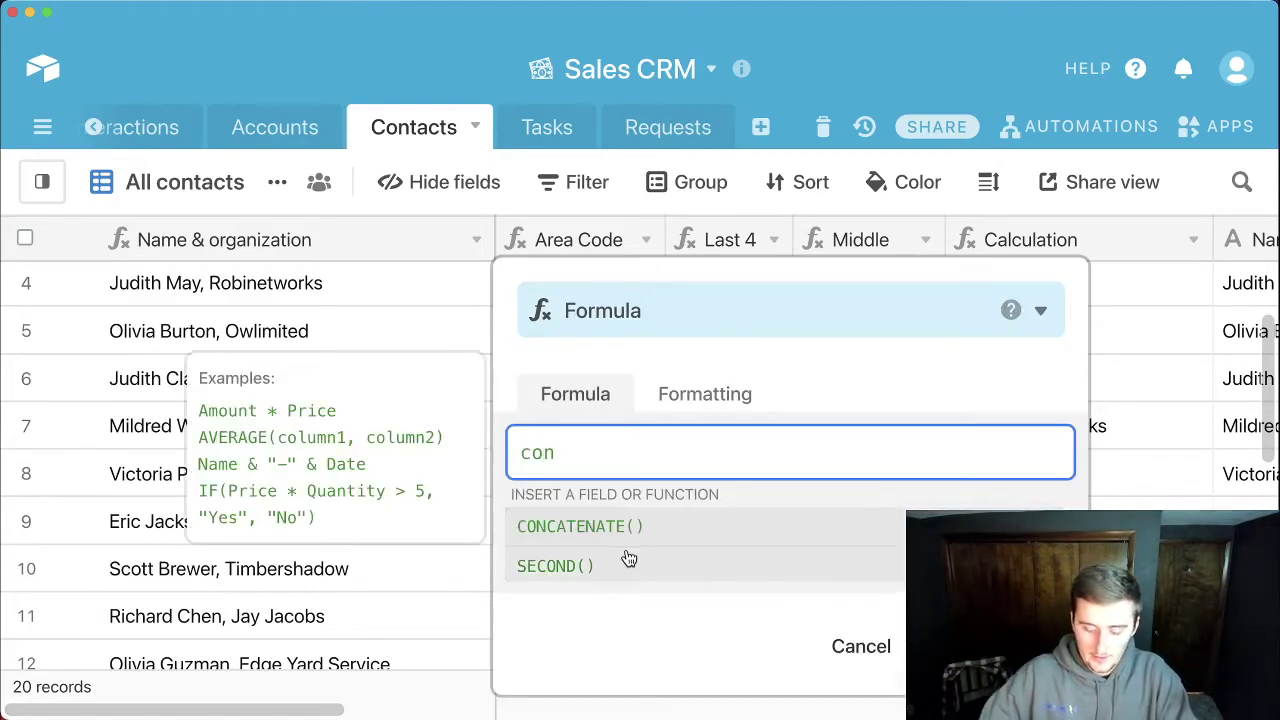
left_click(629, 540)
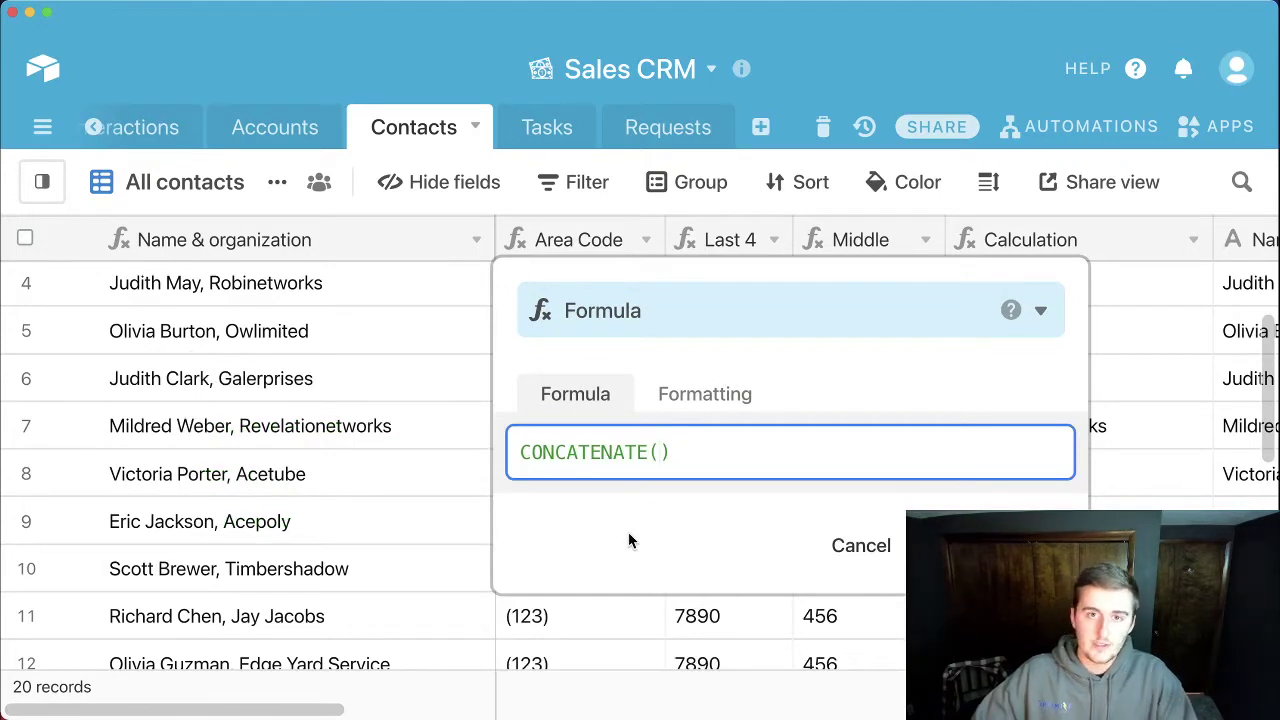
type("\"")
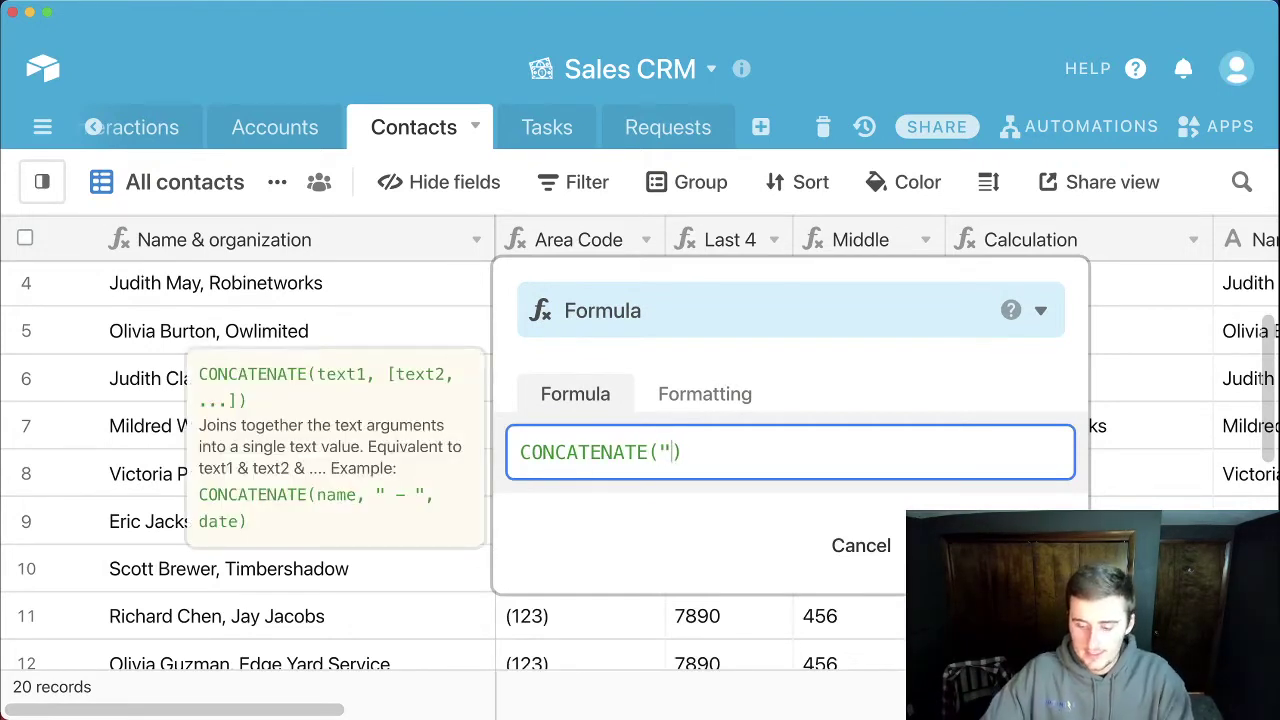
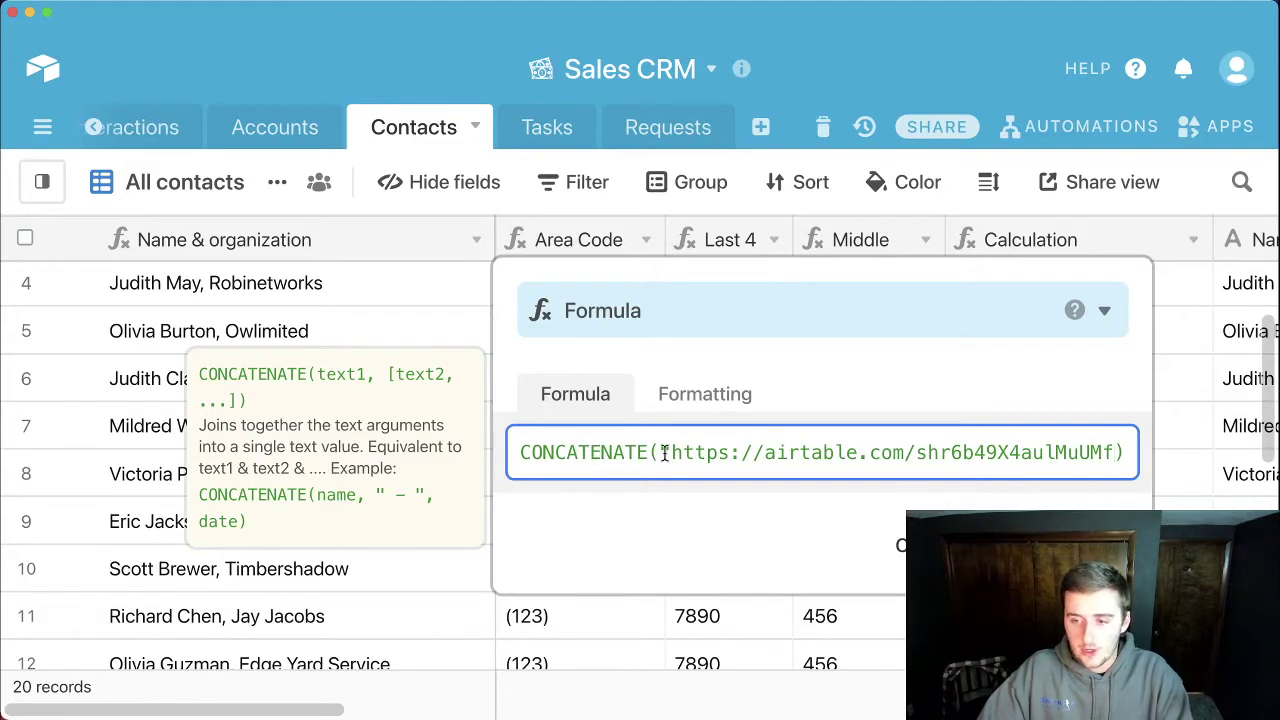
type("\"")
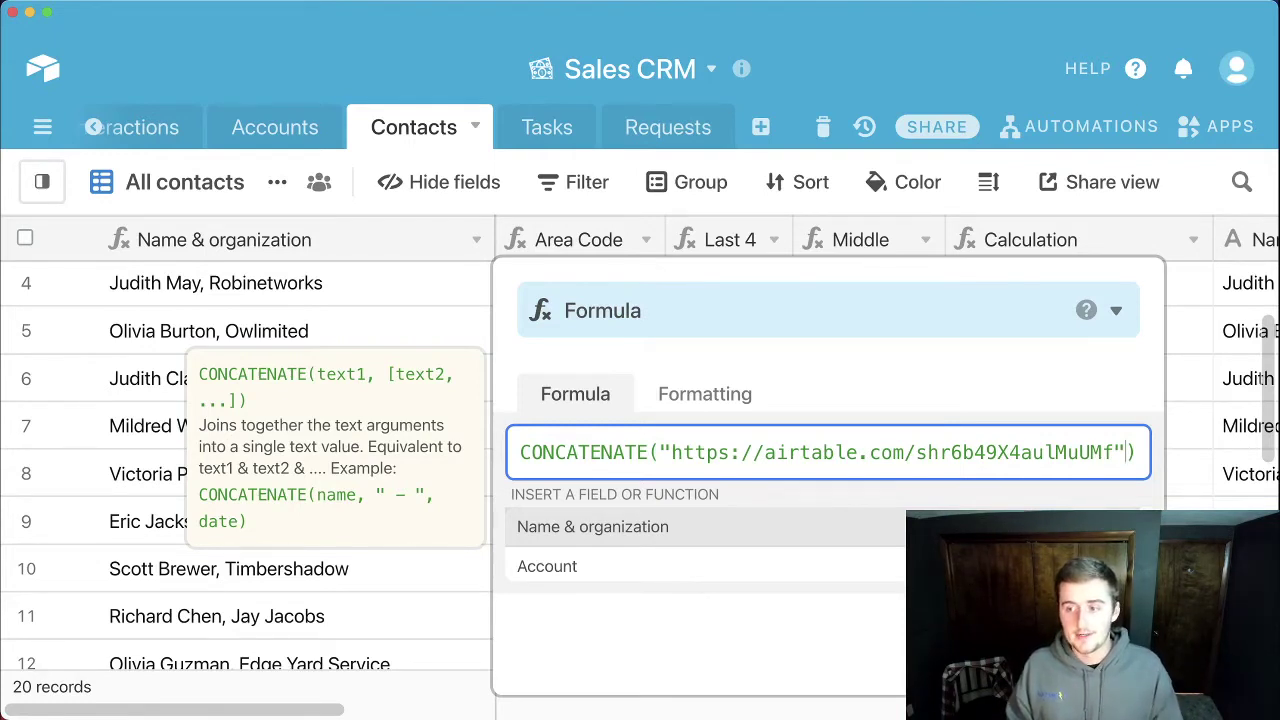
type(",")
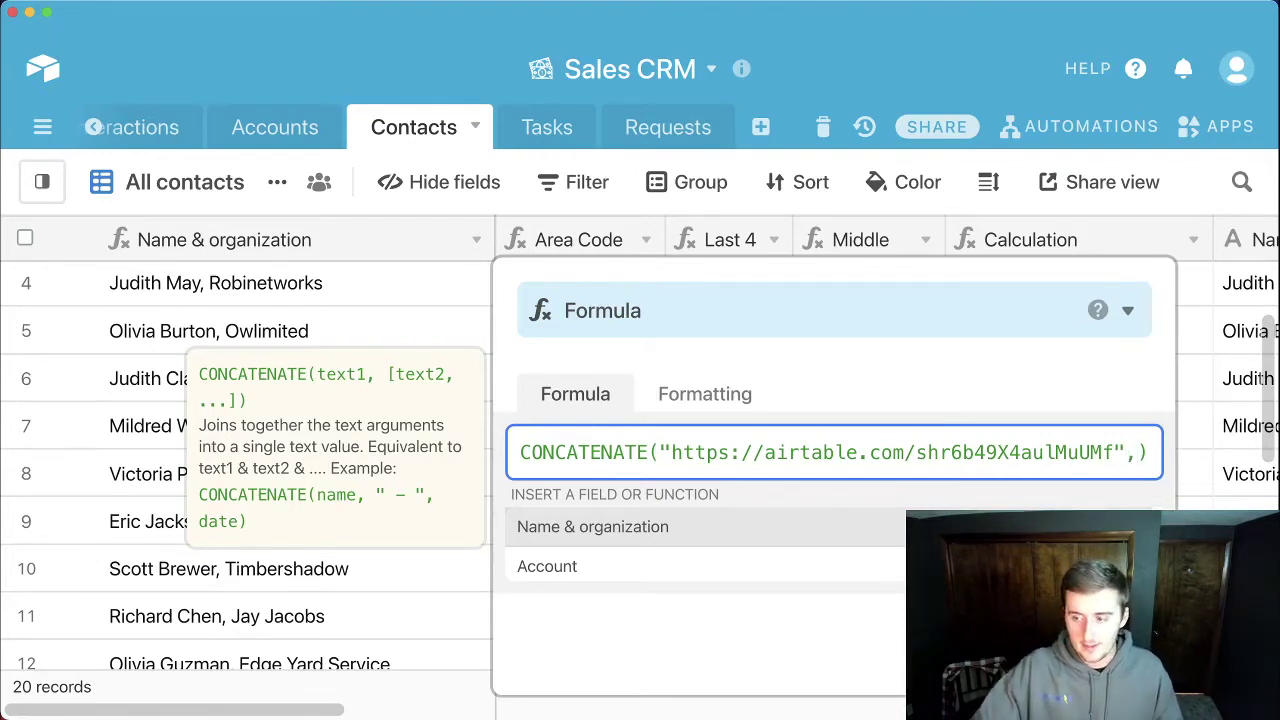
type("\"")
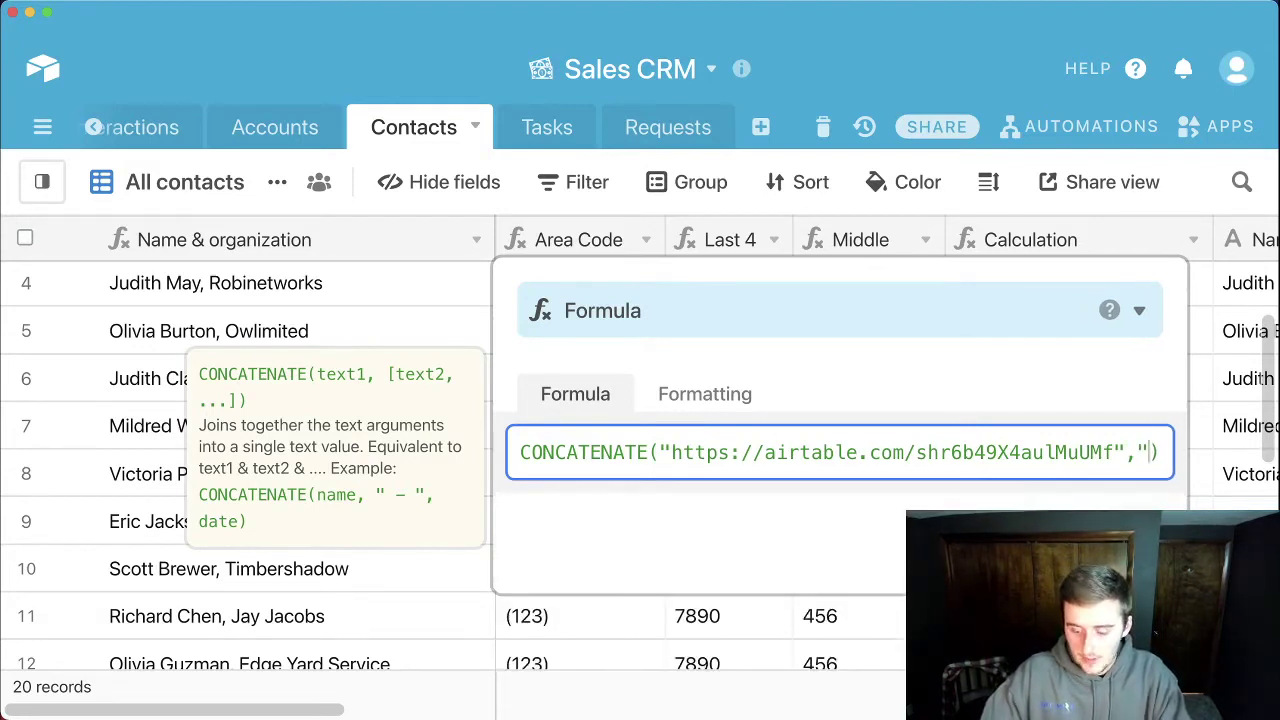
type("?_")
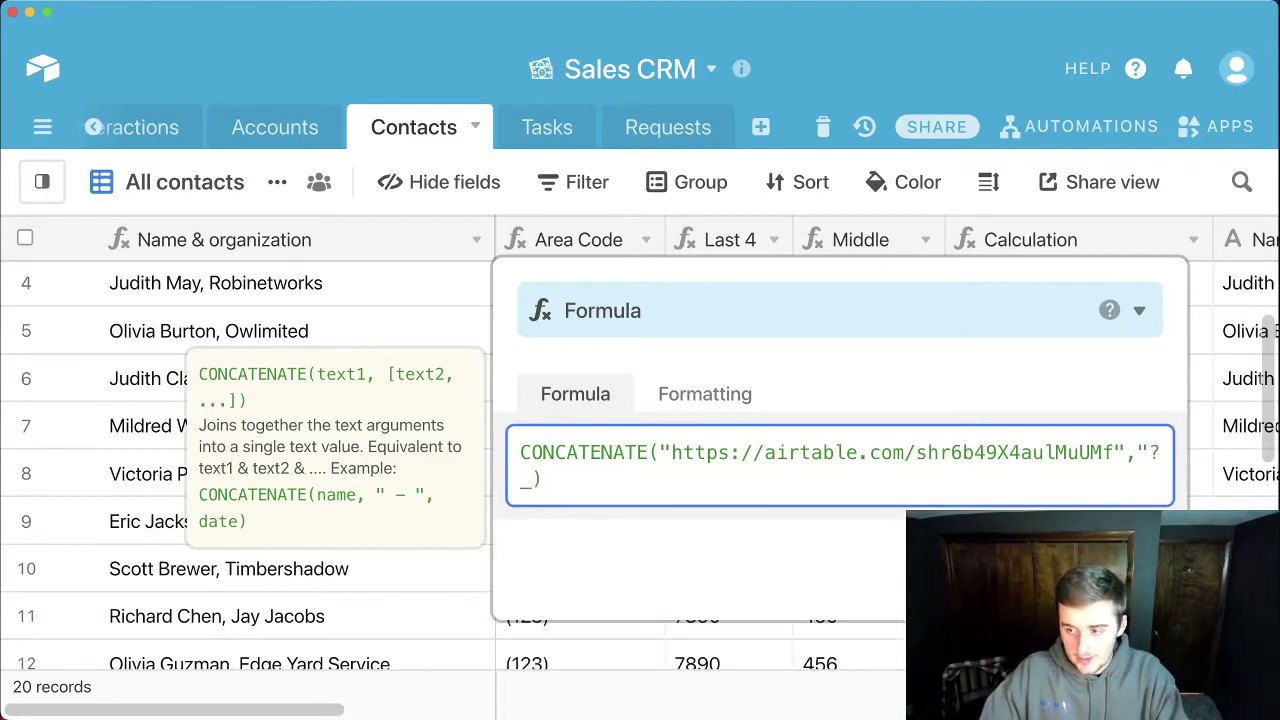
type("prefi")
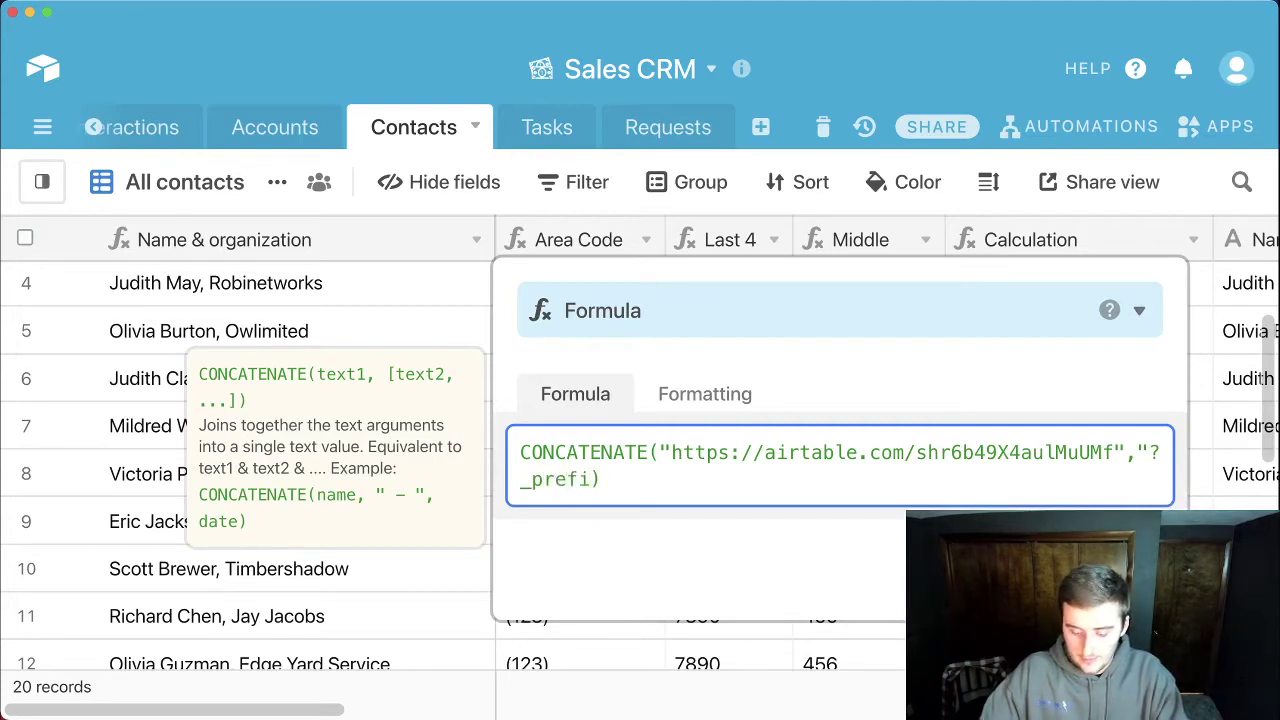
key("BackSpace")
key("BackSpace")
key("BackSpace")
key("BackSpace")
key("BackSpace")
key("BackSpace")
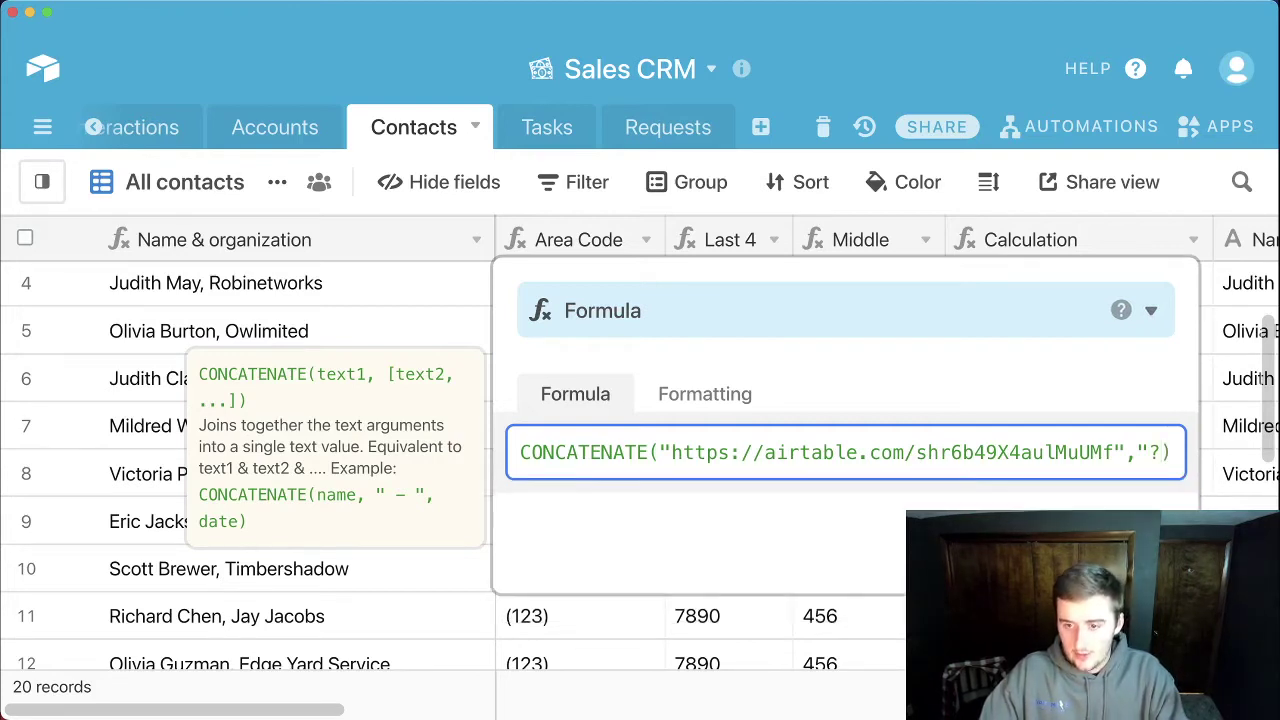
type("prefill")
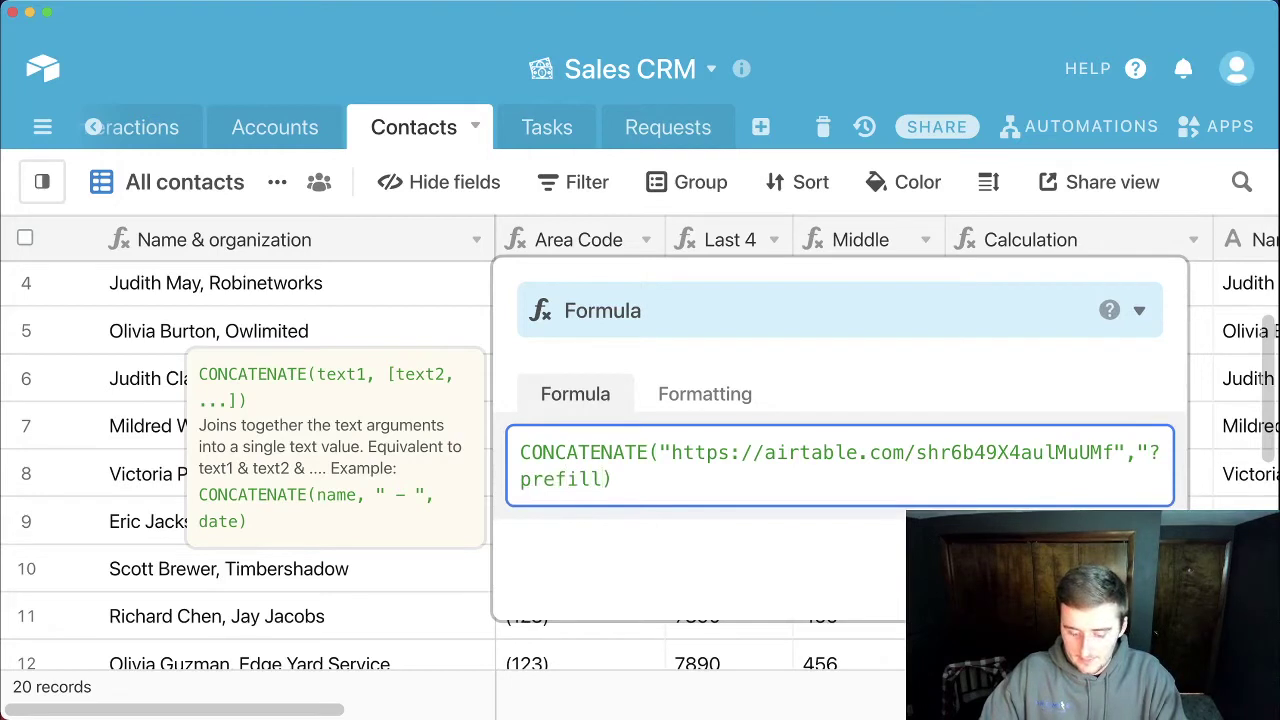
type("_")
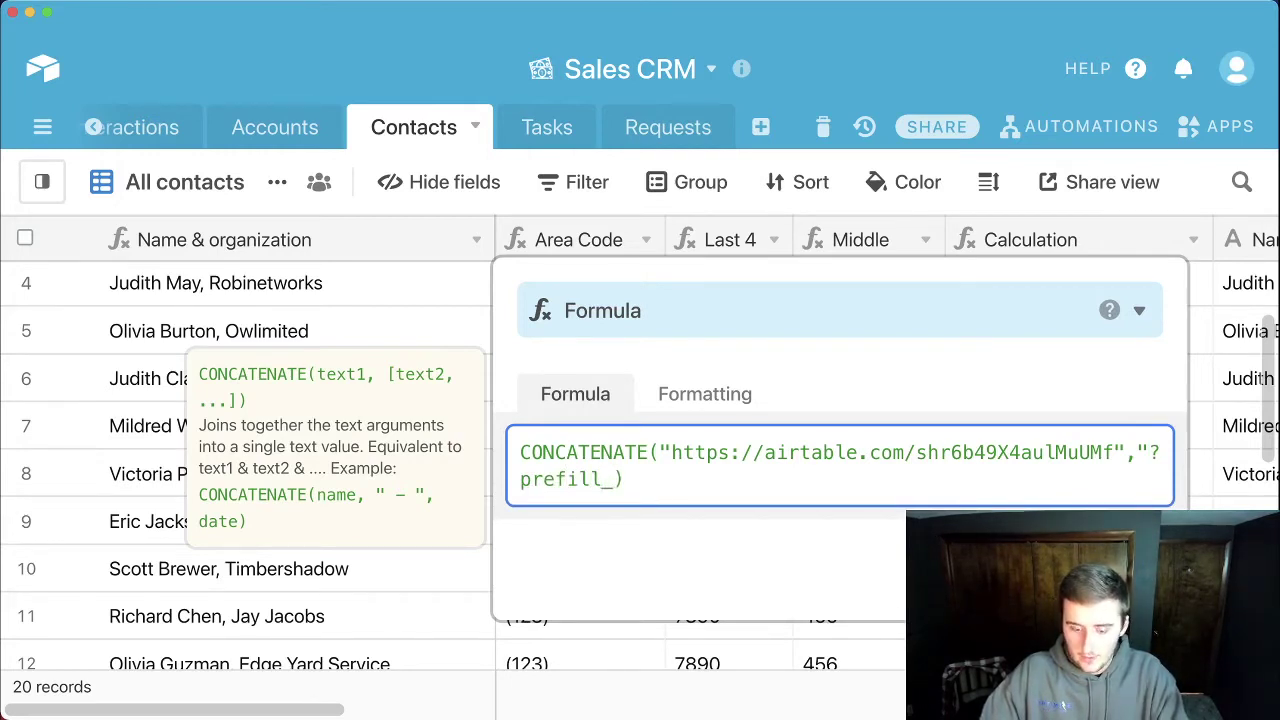
type("\"")
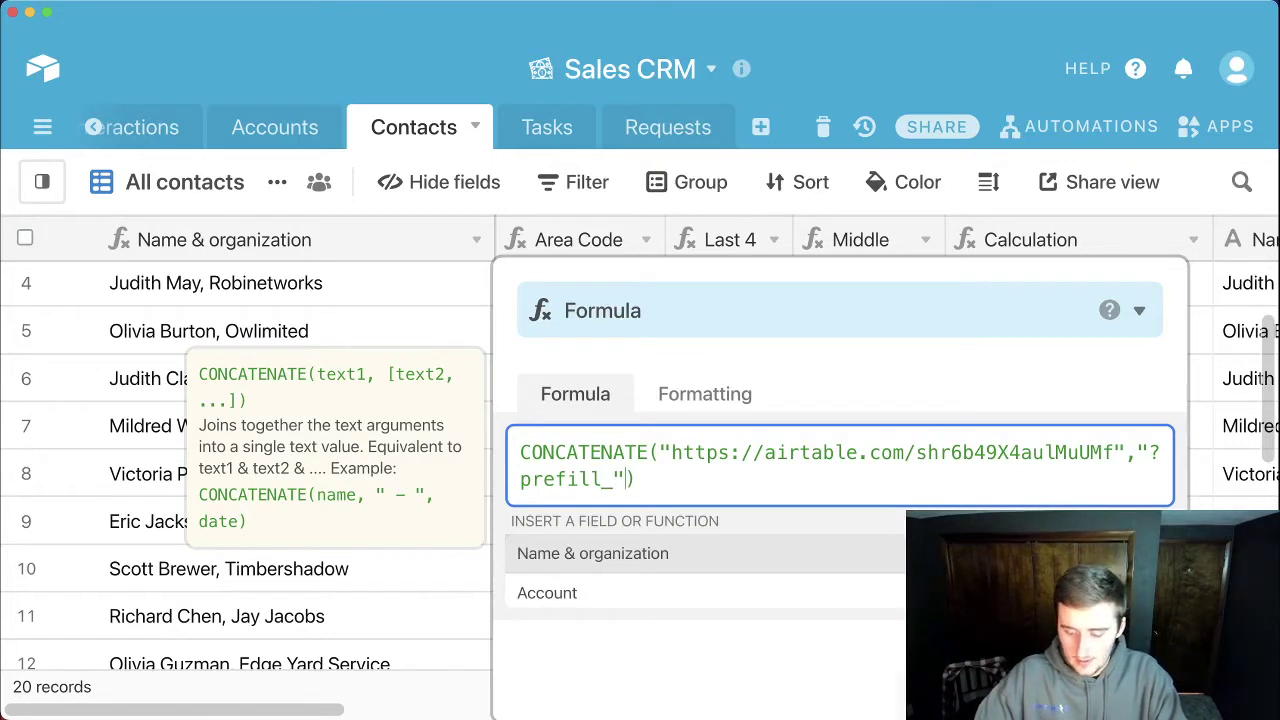
type(",")
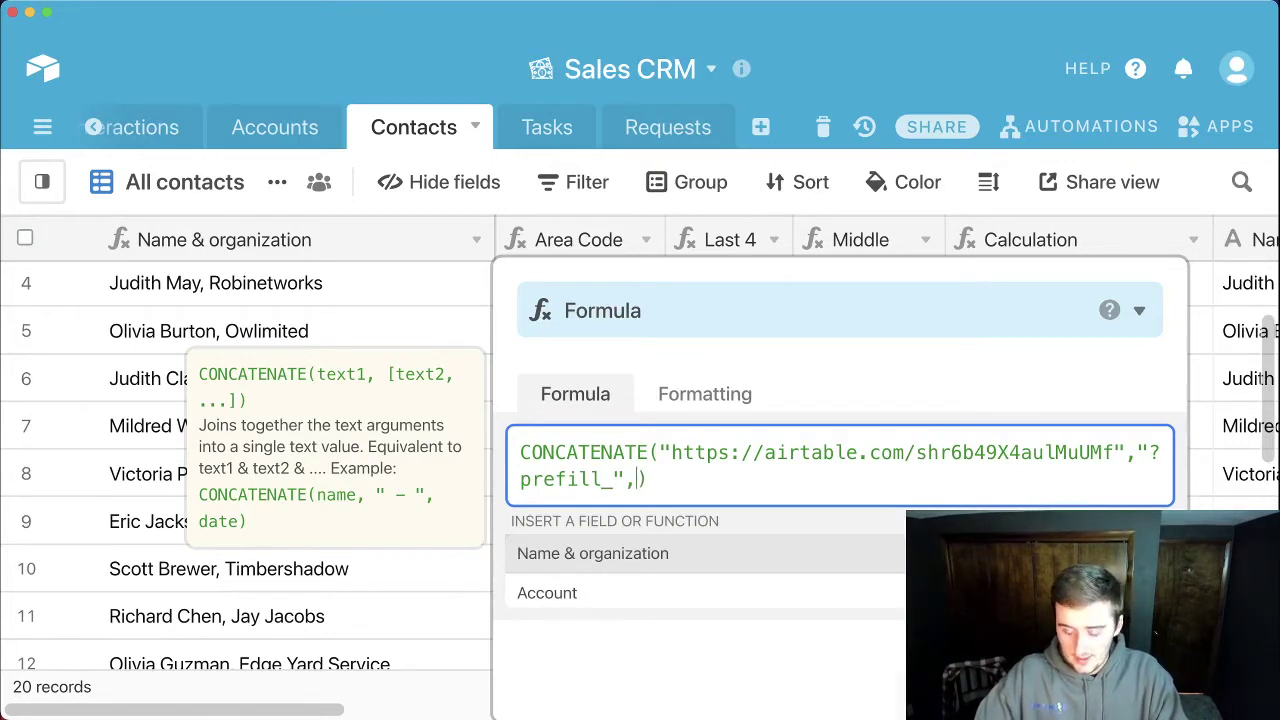
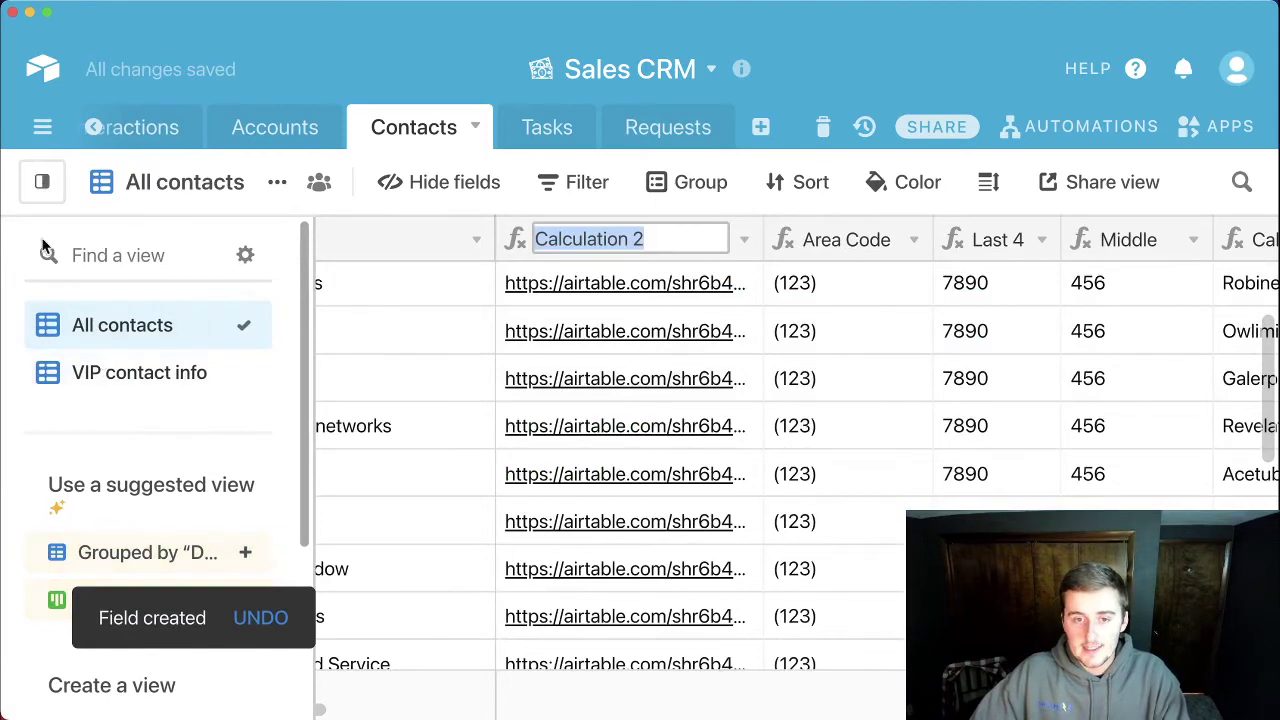
Step: Show the Requests Form view of the Requests table, scrolled down to the Contact Name question
left_click(651, 128)
mouse_move(42, 181)
left_click(148, 374)
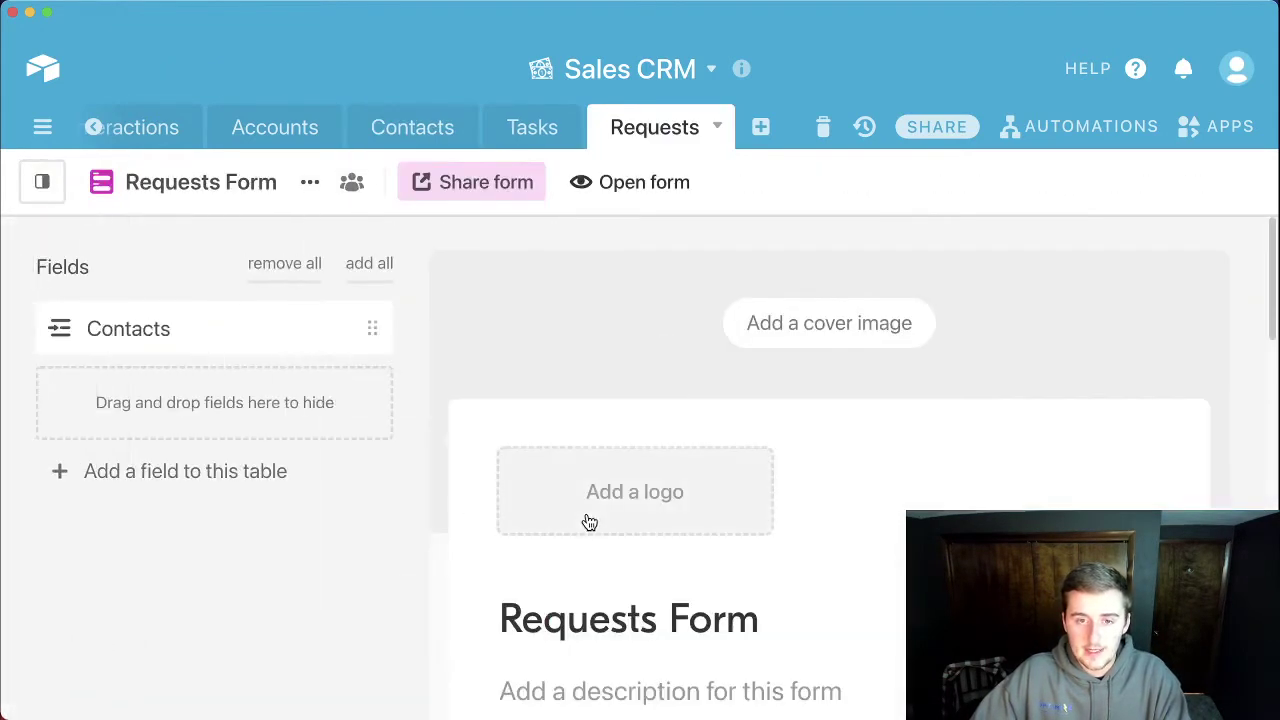
scroll(587, 520, "down", 5)
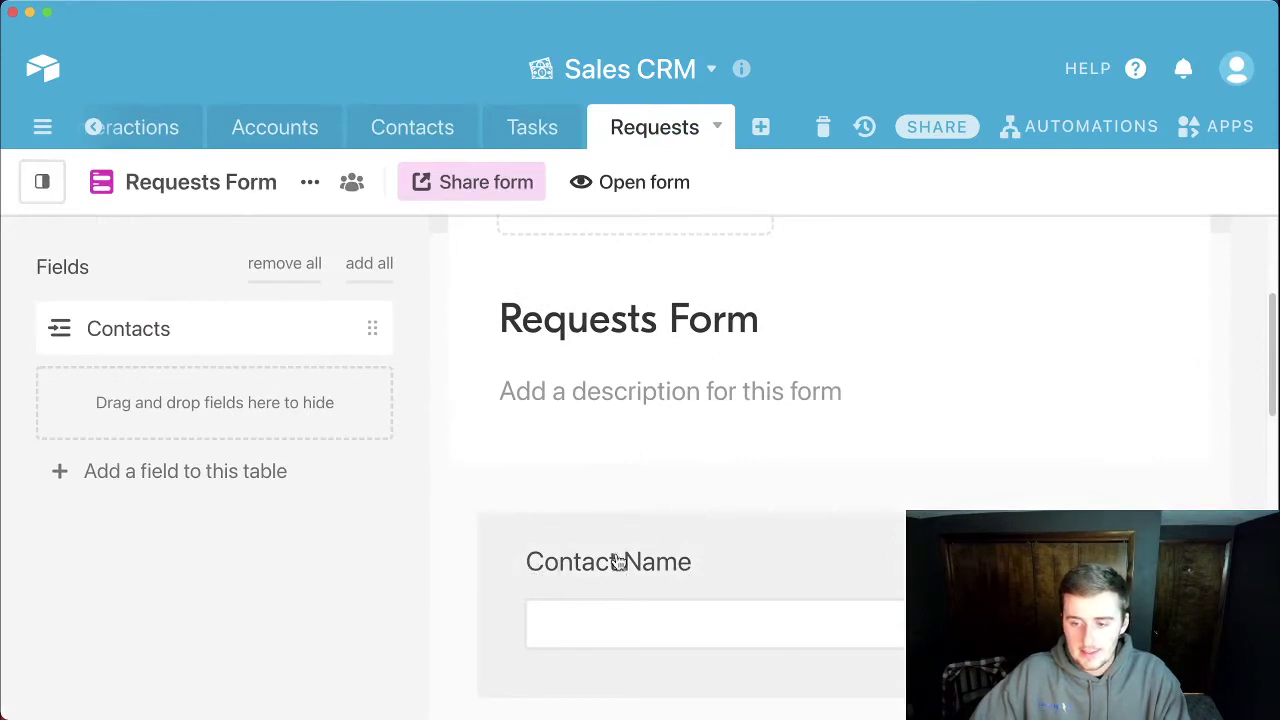
mouse_move(62, 181)
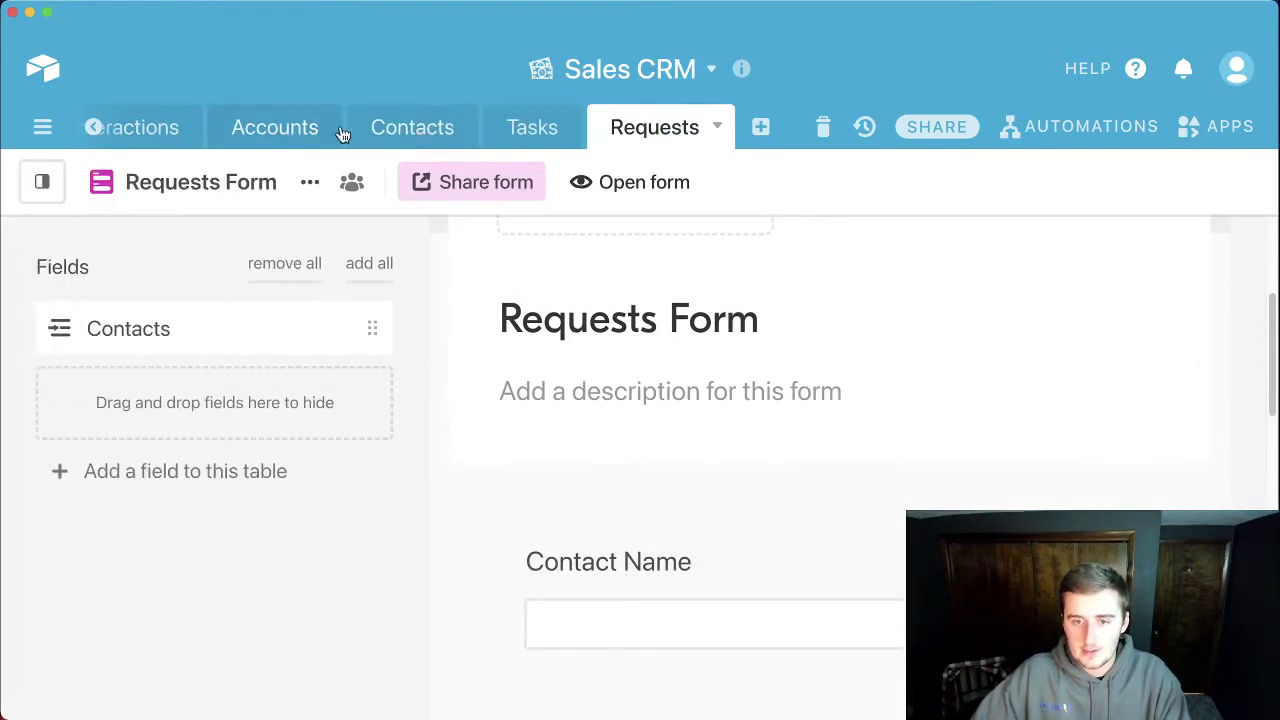
Step: In Contacts, edit the Calculation 2 formula to add ENCODE_URL_COMPONENT with a {Name field reference
left_click(398, 146)
left_click(745, 243)
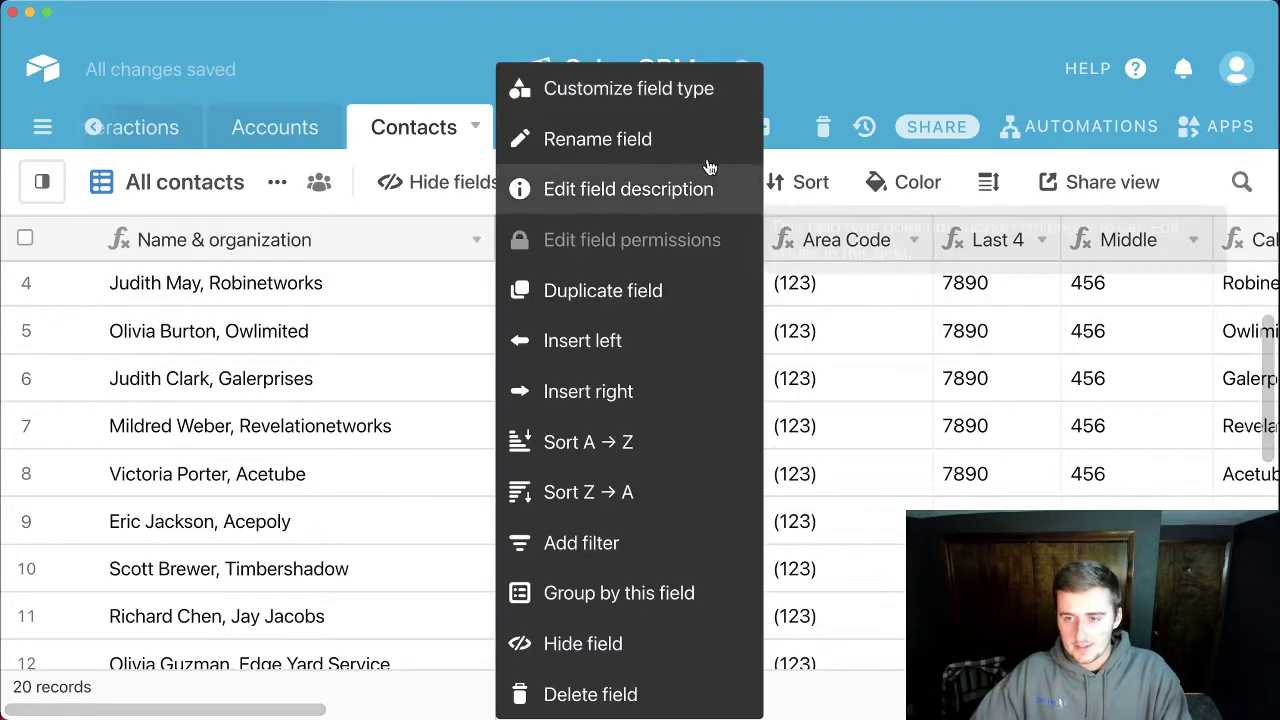
left_click(694, 92)
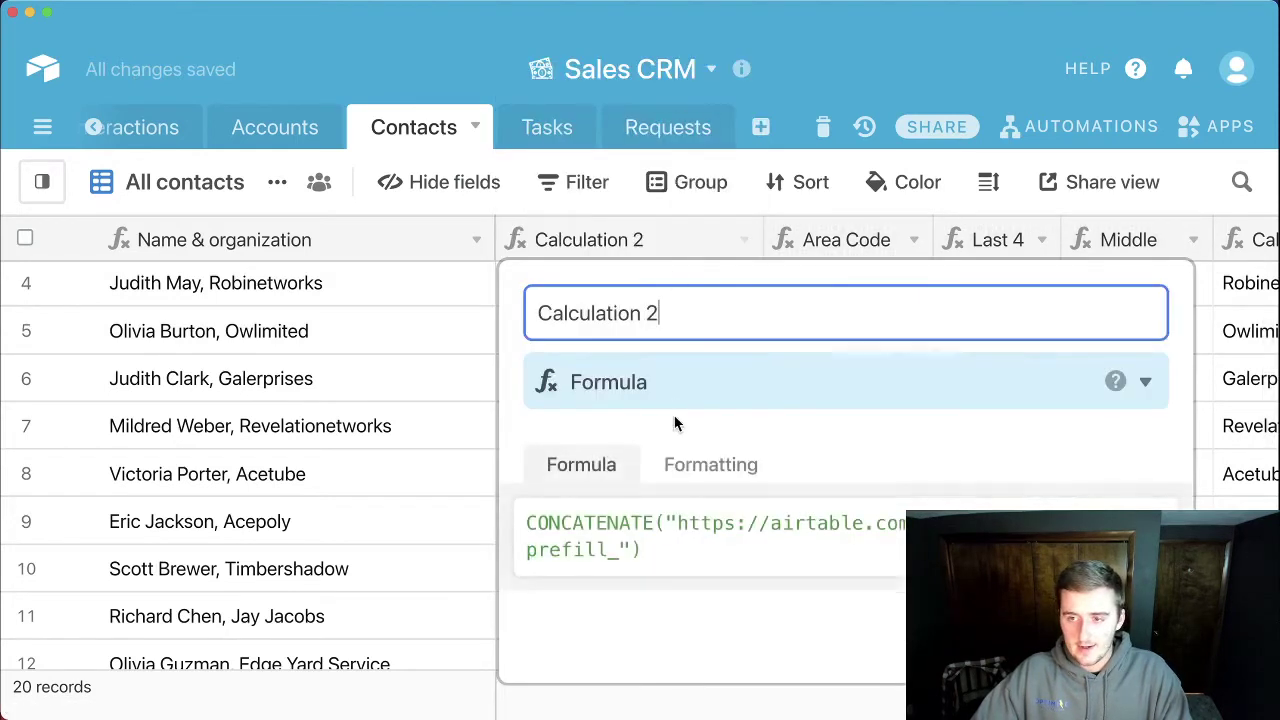
left_click(637, 553)
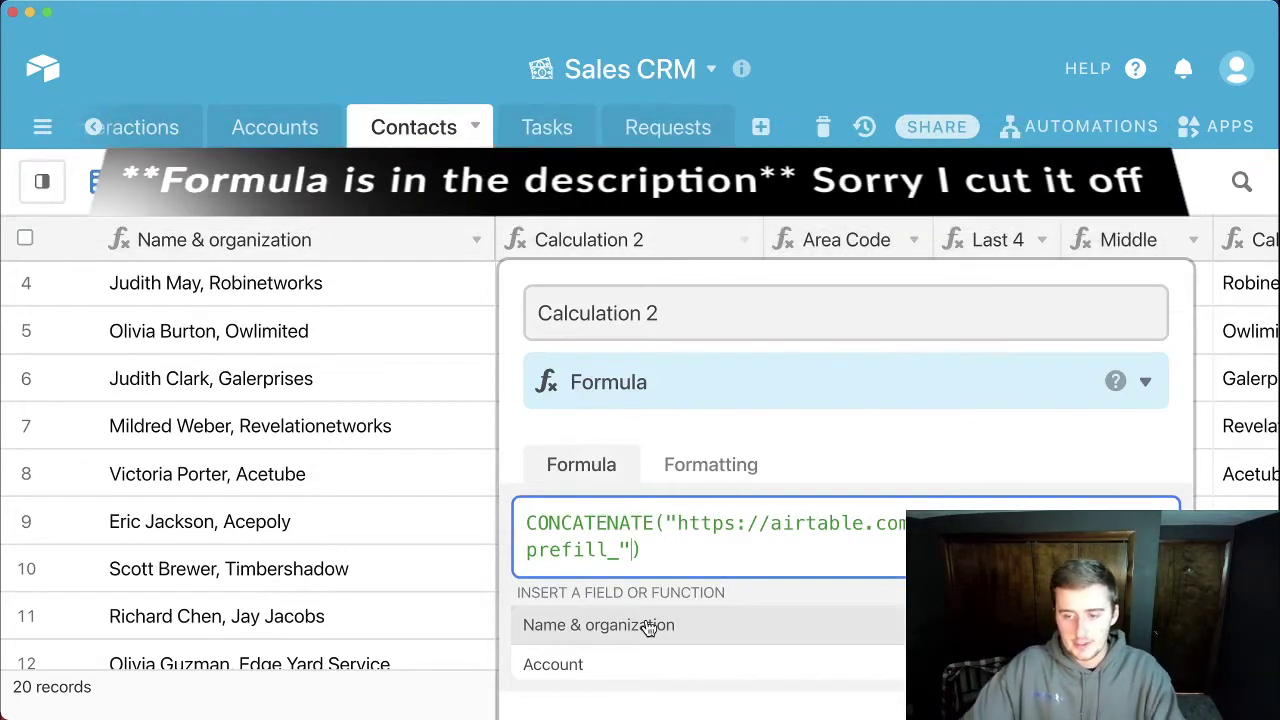
type("en")
type("code")
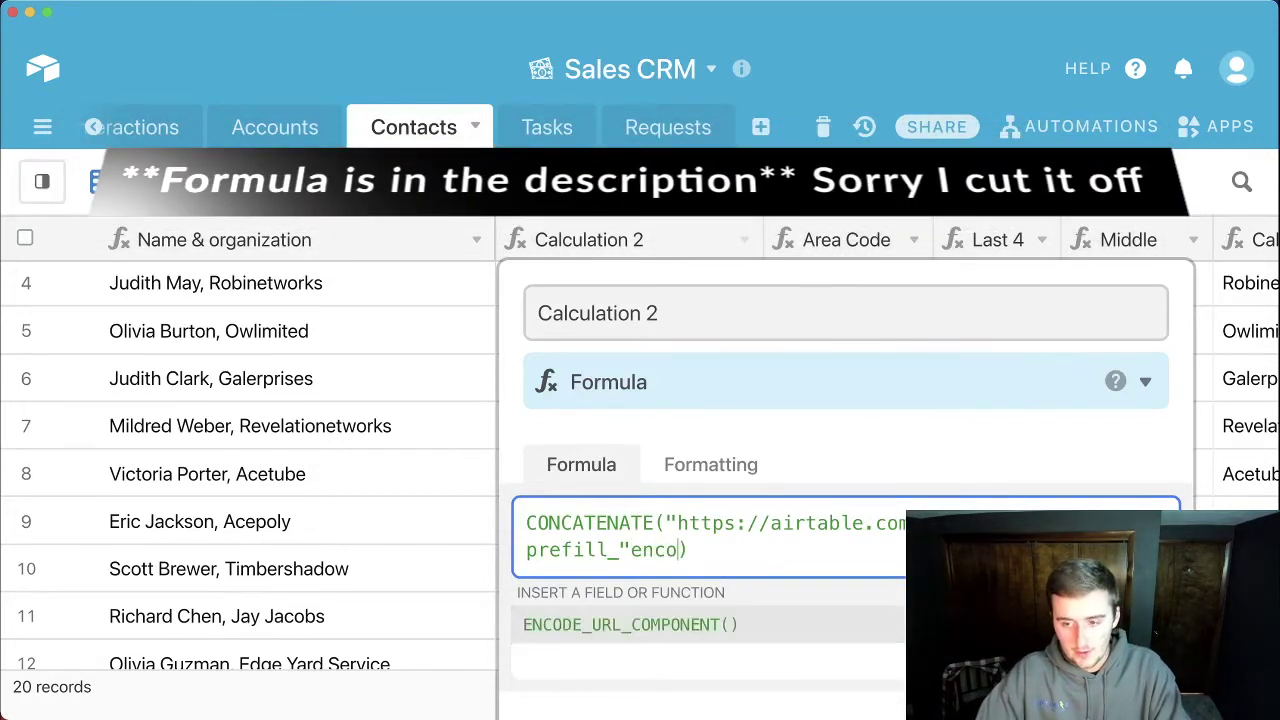
left_click(684, 622)
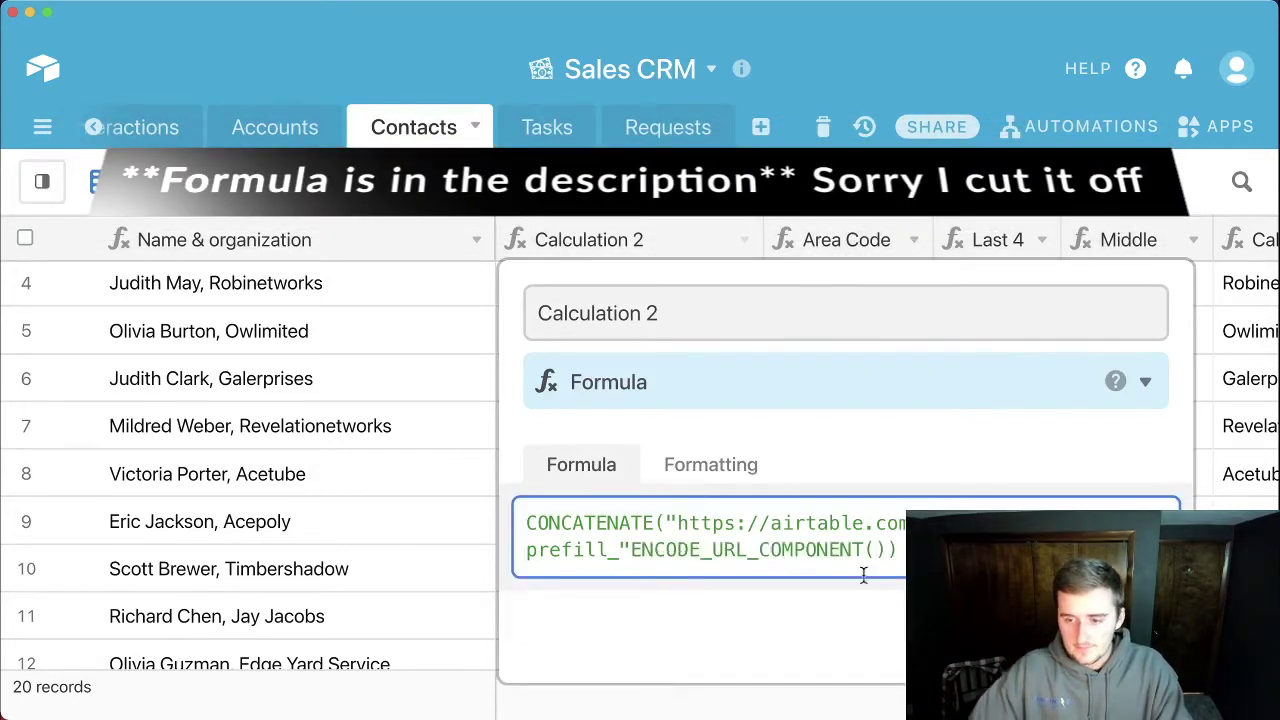
type("Co")
key("BackSpace")
key("BackSpace")
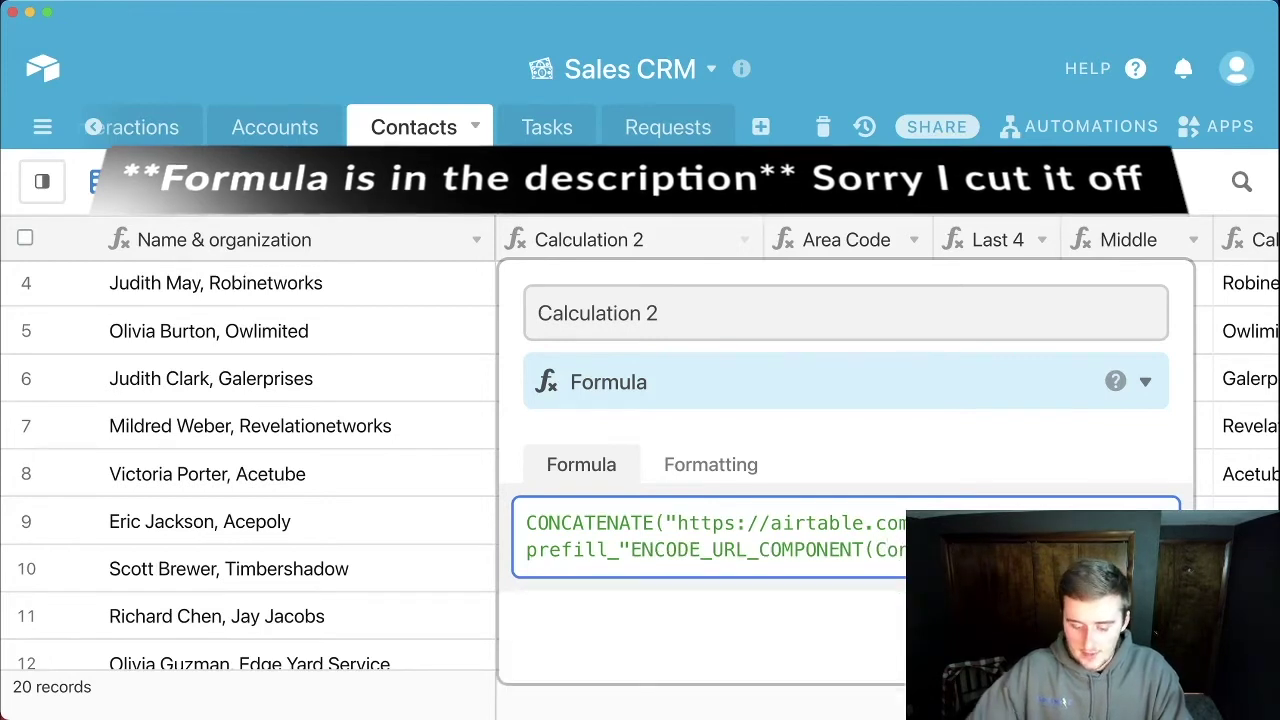
type("{Na")
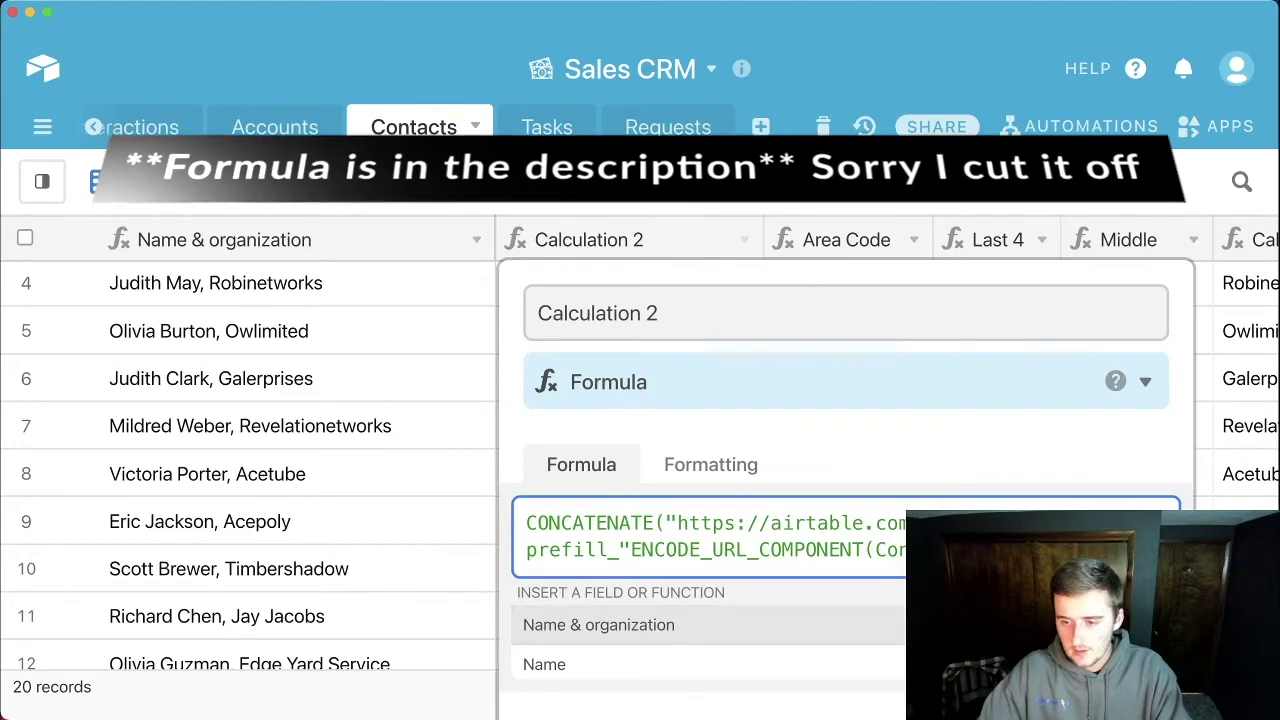
key("Return")
Step: Remove the stray field reference, save the corrected formula, and widen the Calculation 2 column
left_click(1135, 650)
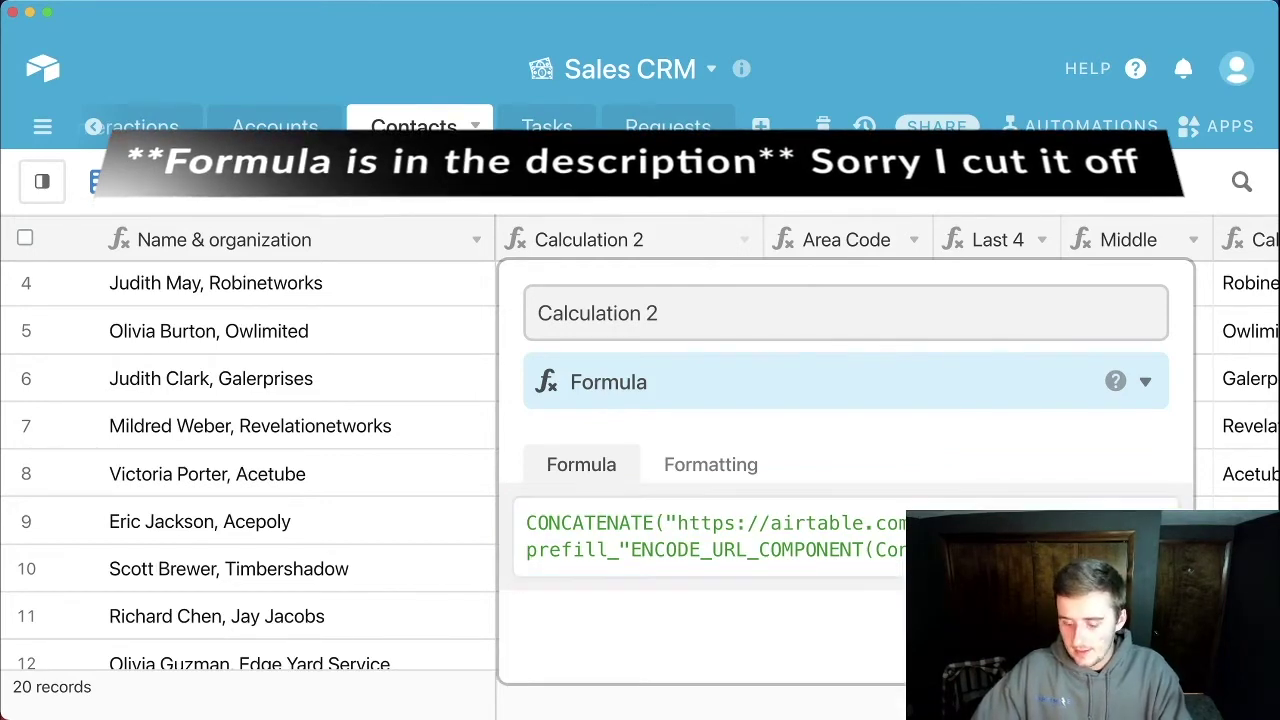
left_click(879, 620)
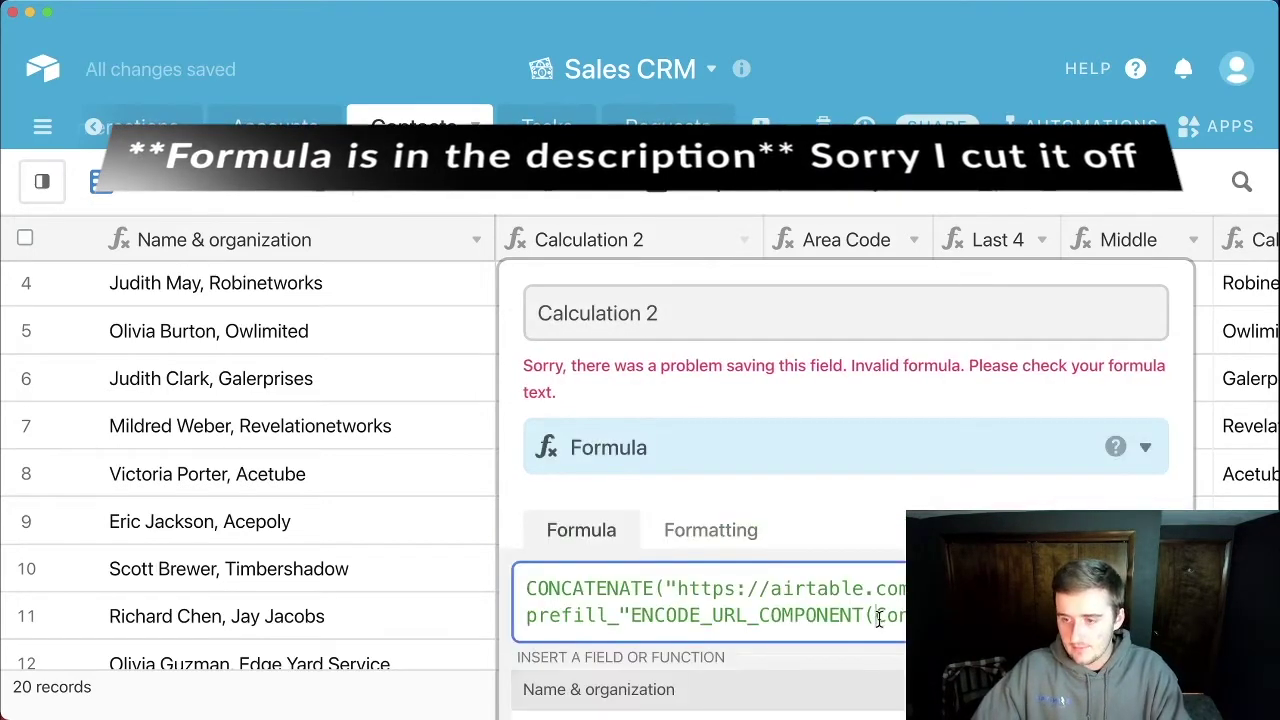
type("\"C")
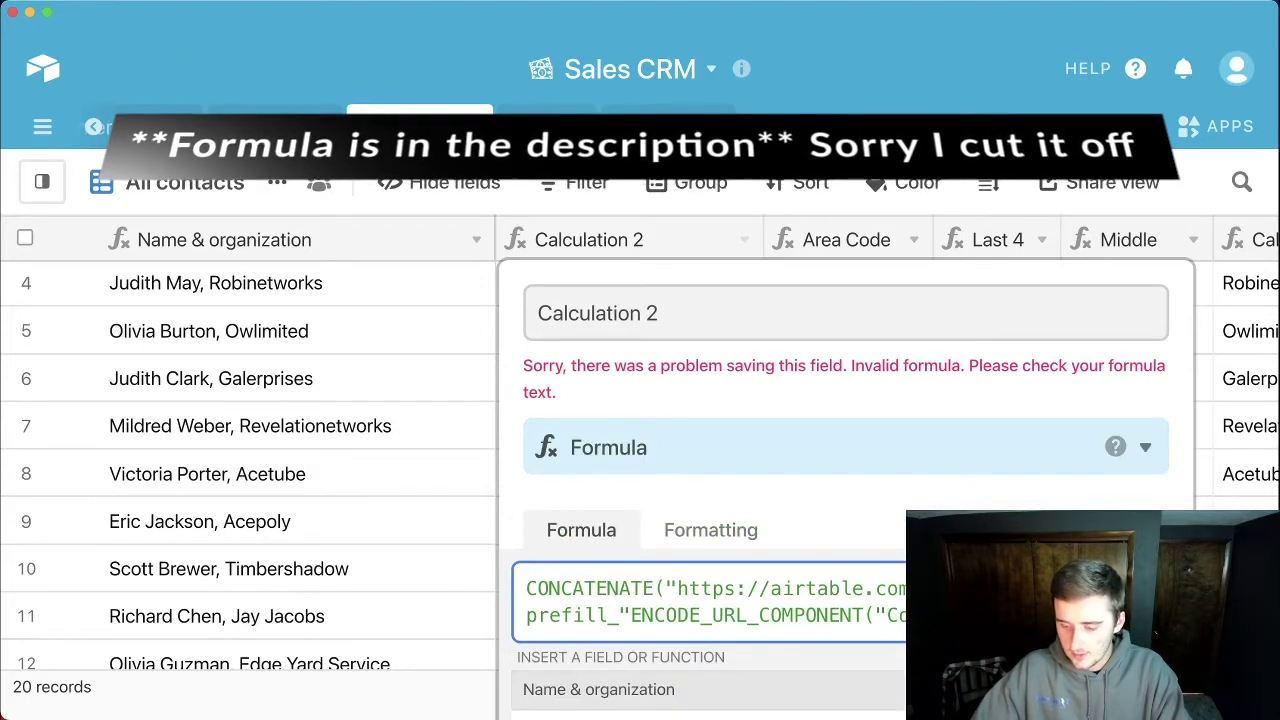
key("super+v")
left_click_drag(930, 615, 680, 645)
key("BackSpace")
left_click(677, 645)
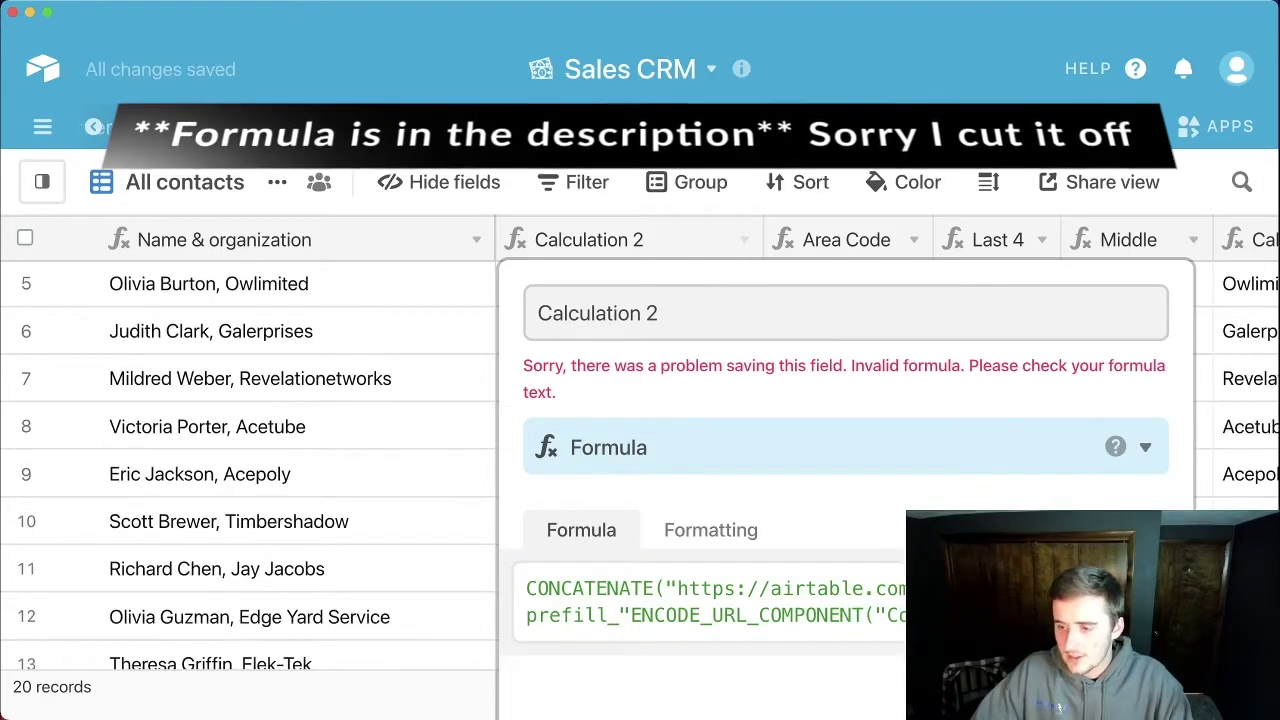
left_click(633, 615)
type(",")
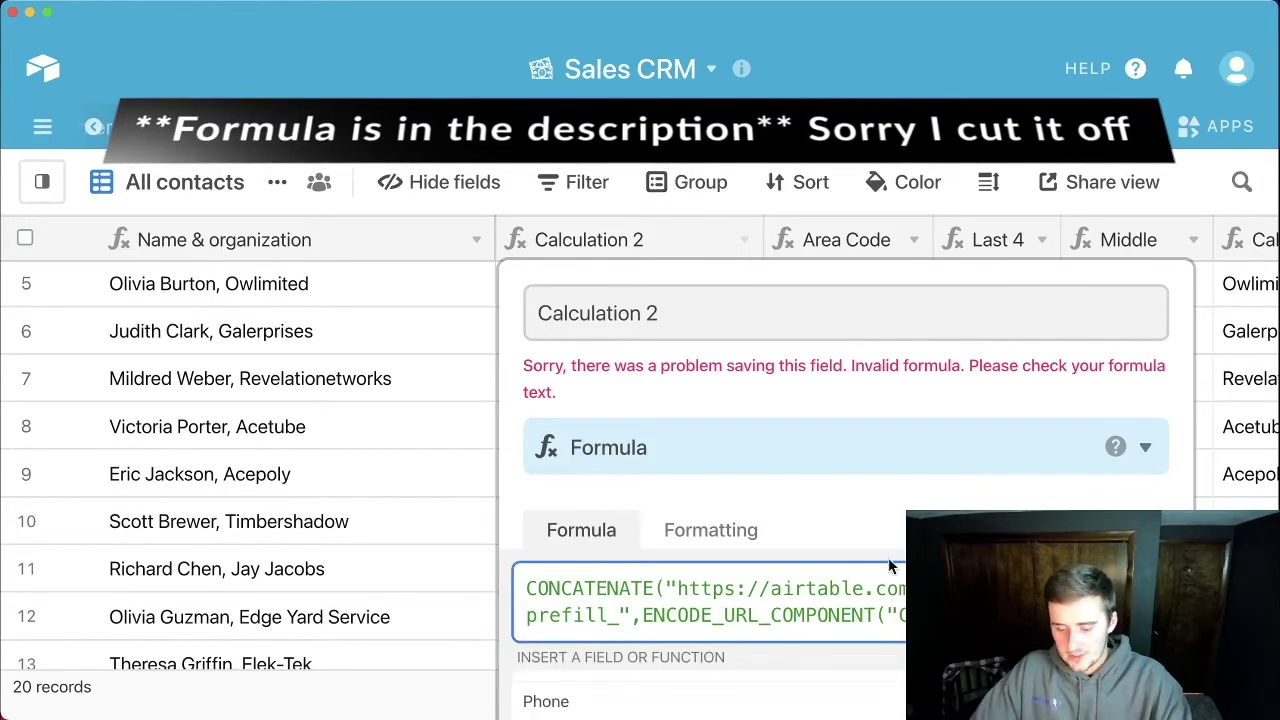
left_click(700, 680)
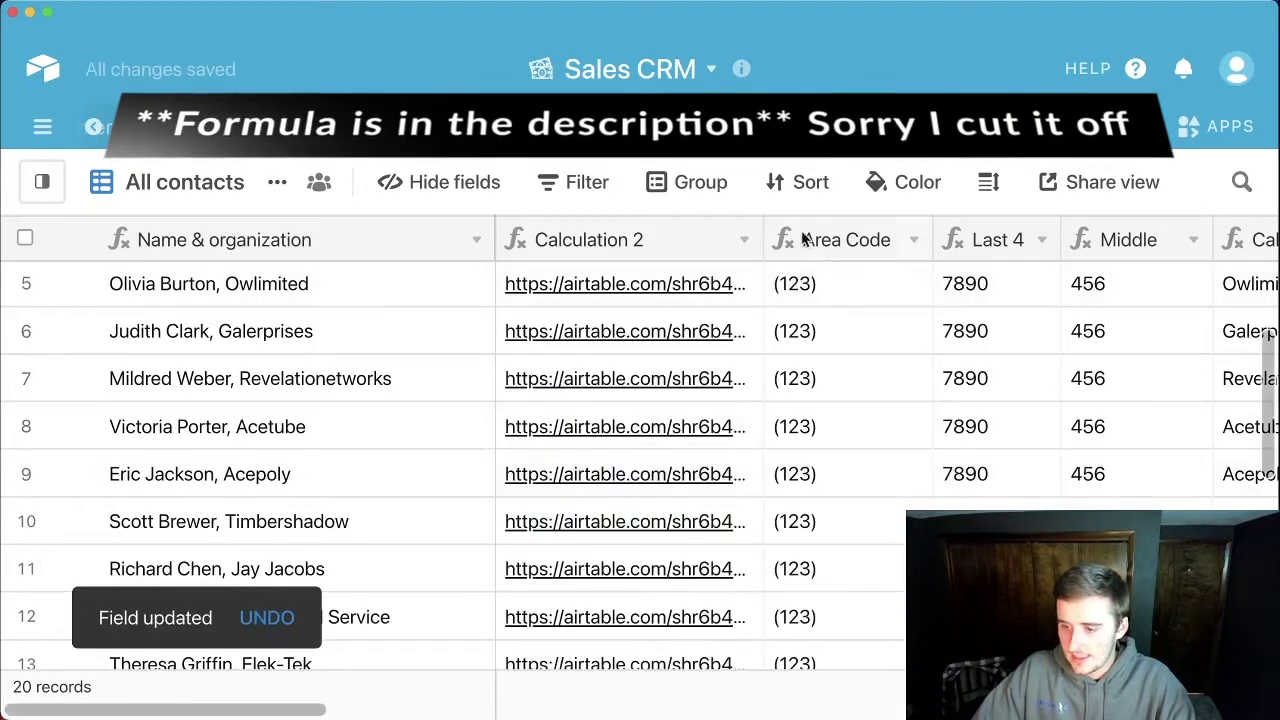
left_click_drag(764, 237, 1160, 237)
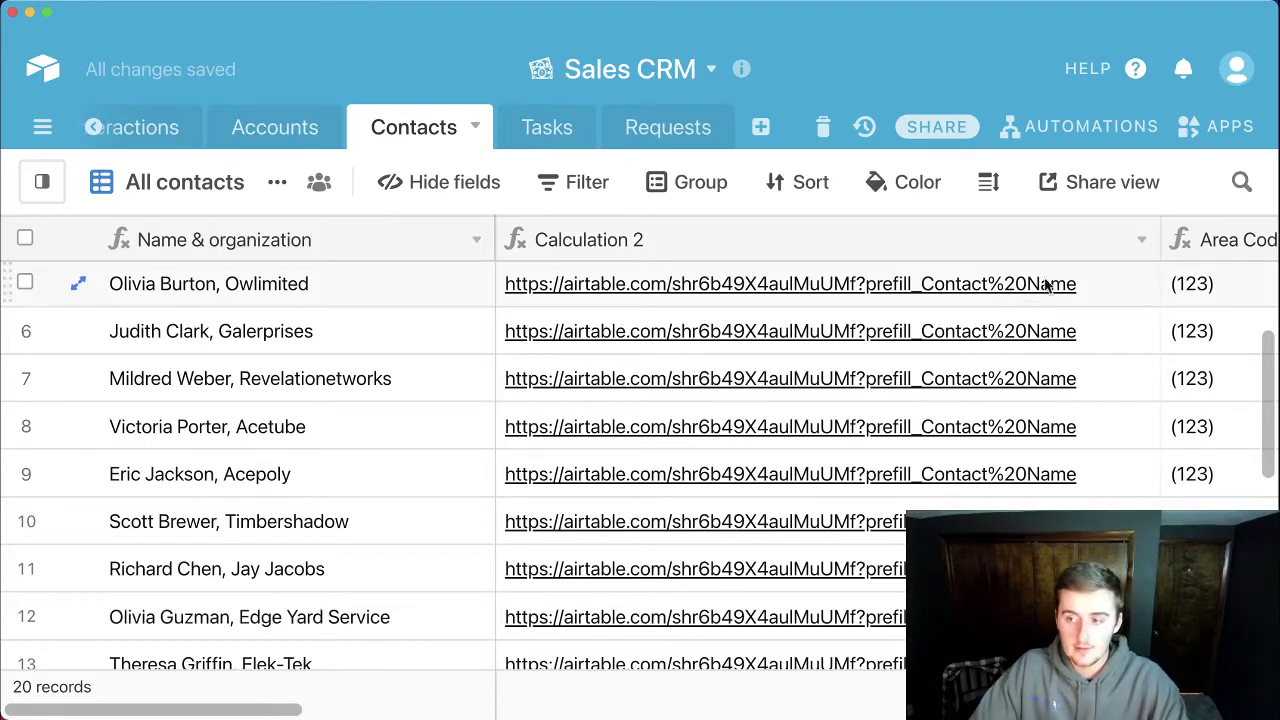
left_click(1142, 240)
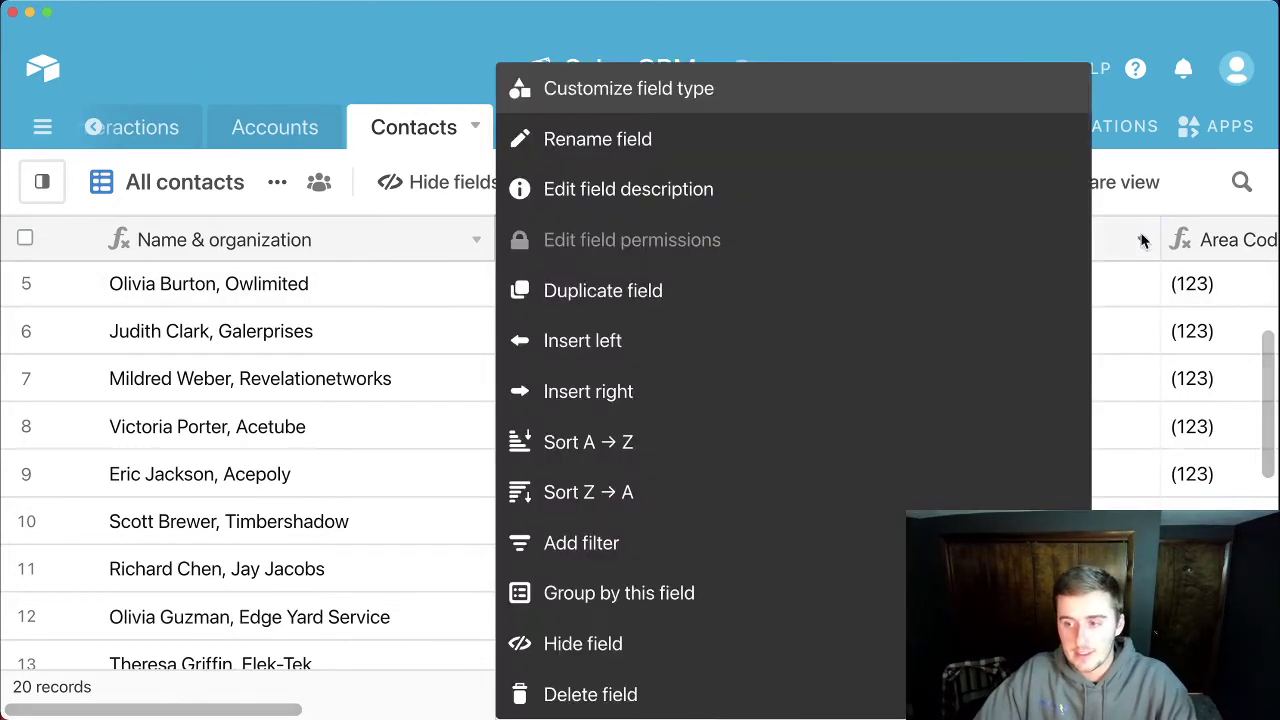
Step: Rewrite the formula to append "Contact%20Name=" plus ENCODE_URL_COMPONENT({Name & organization}), then save it
left_click(903, 103)
left_click_drag(642, 549, 920, 550)
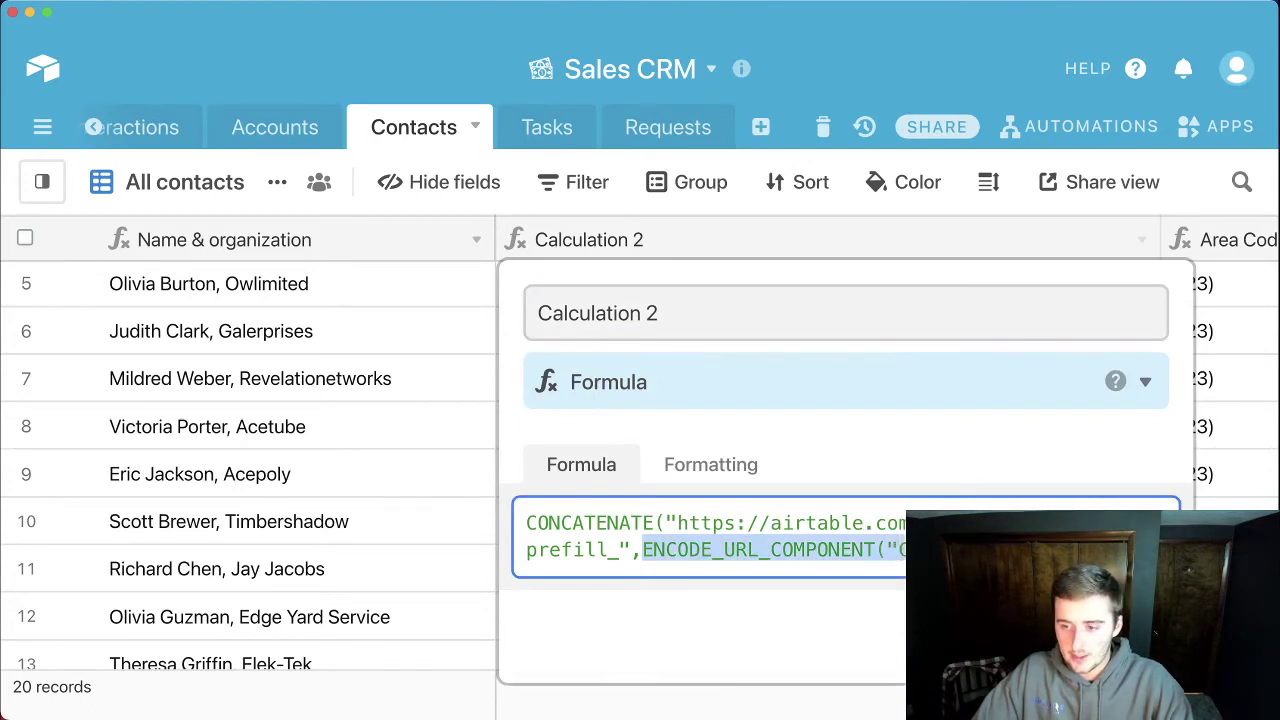
type("Con")
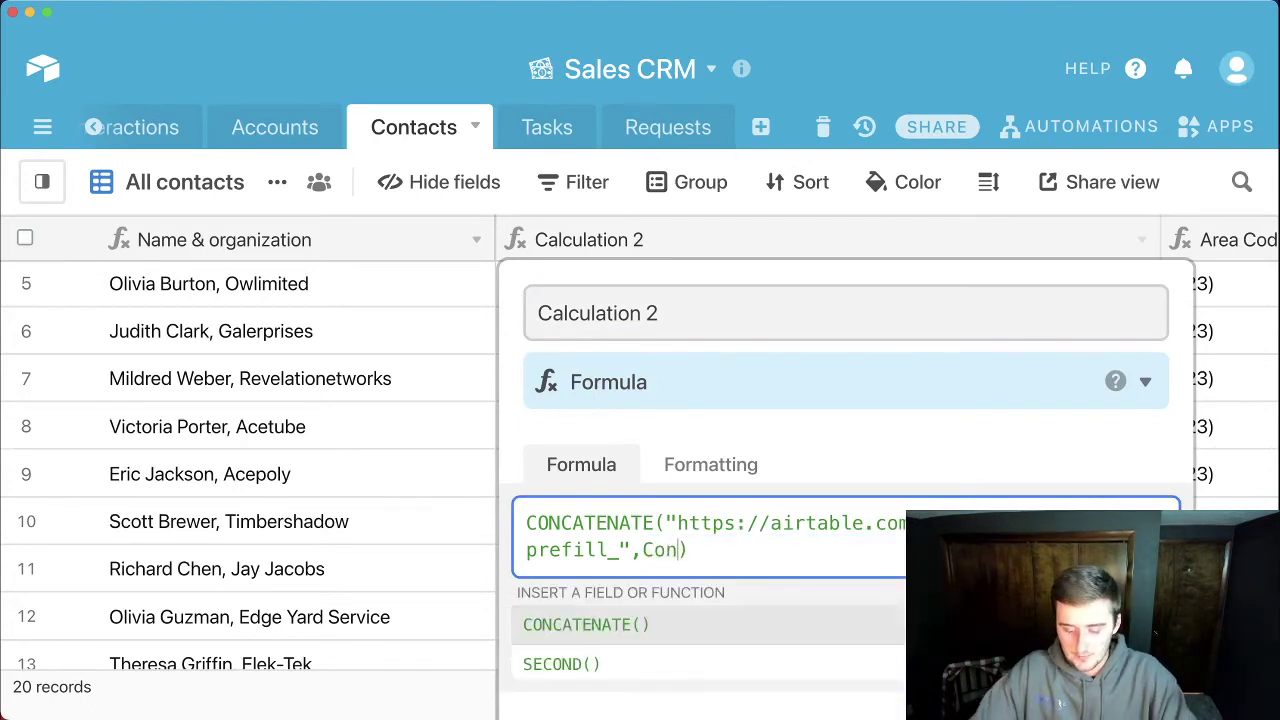
key("BackSpace")
key("BackSpace")
key("BackSpace")
type("\"")
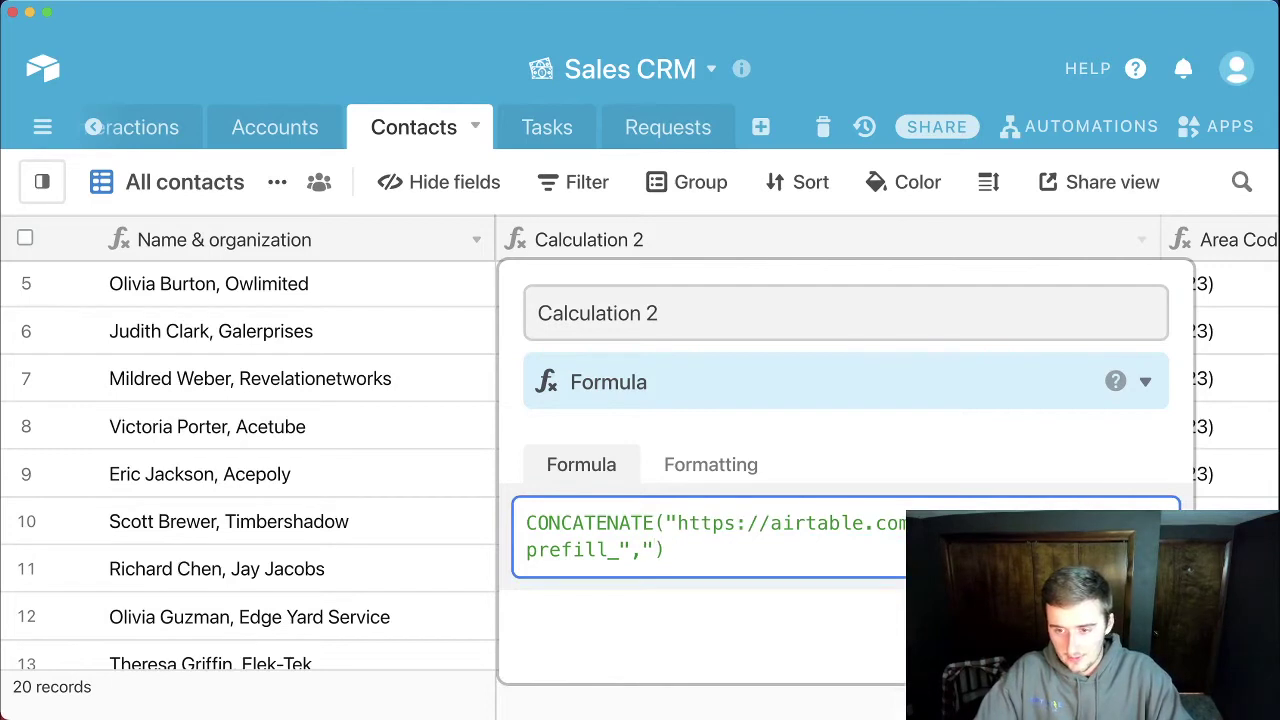
type("Contact")
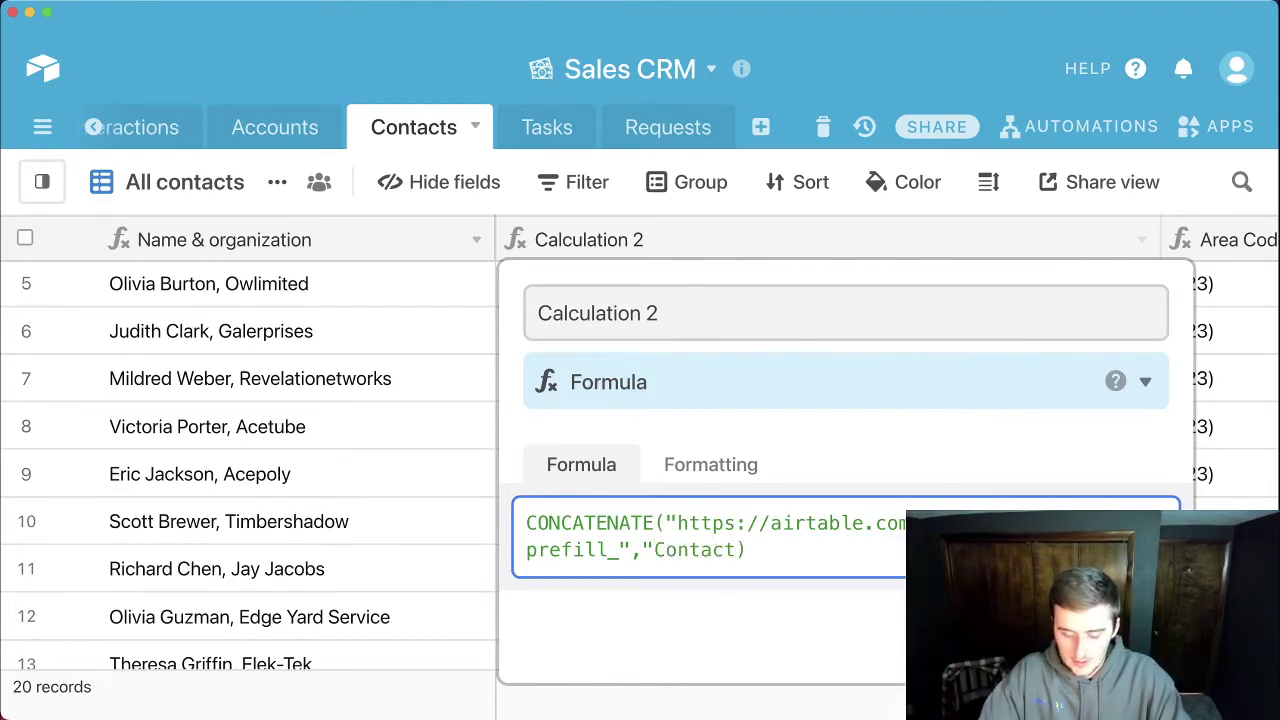
type("%20")
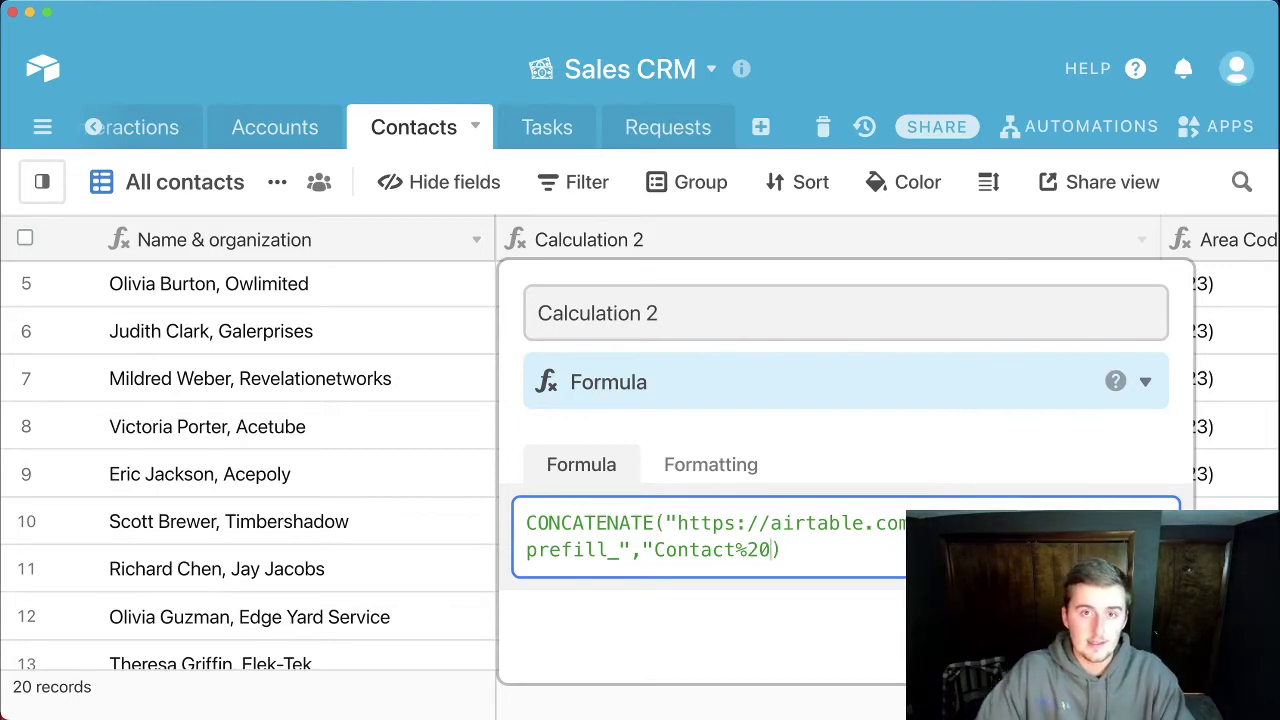
type("Name")
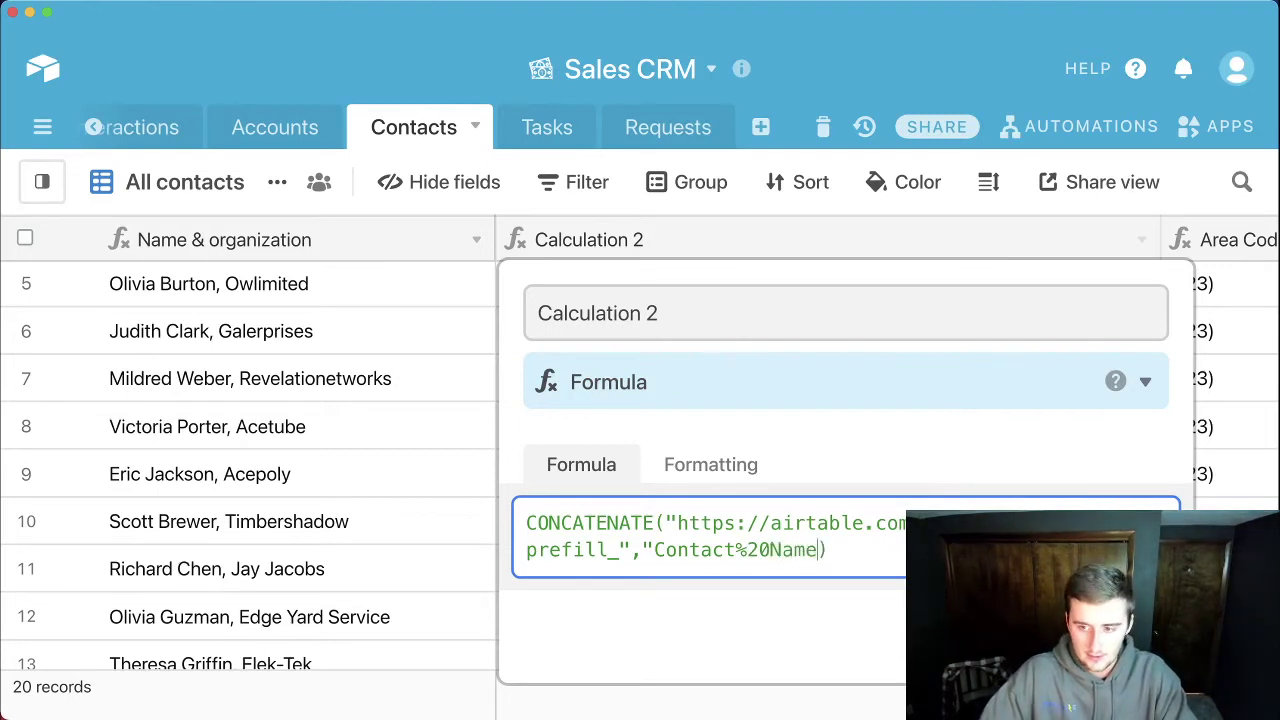
type("\"")
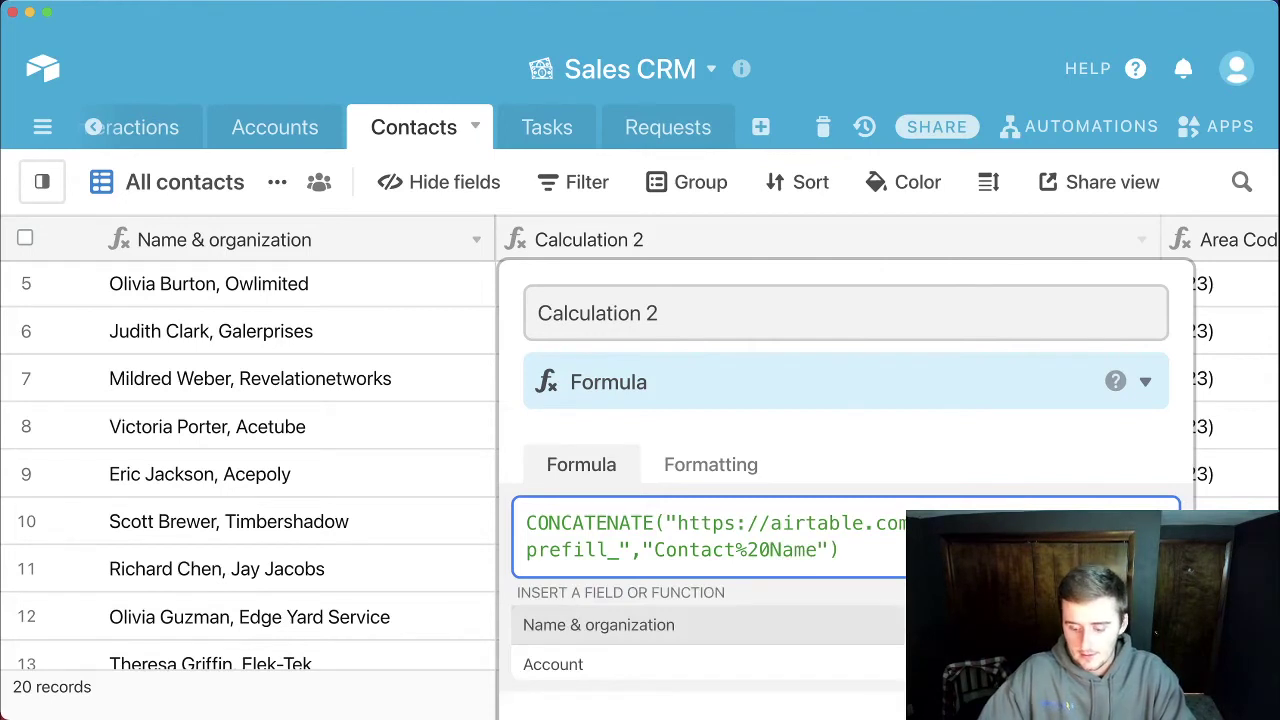
key("BackSpace")
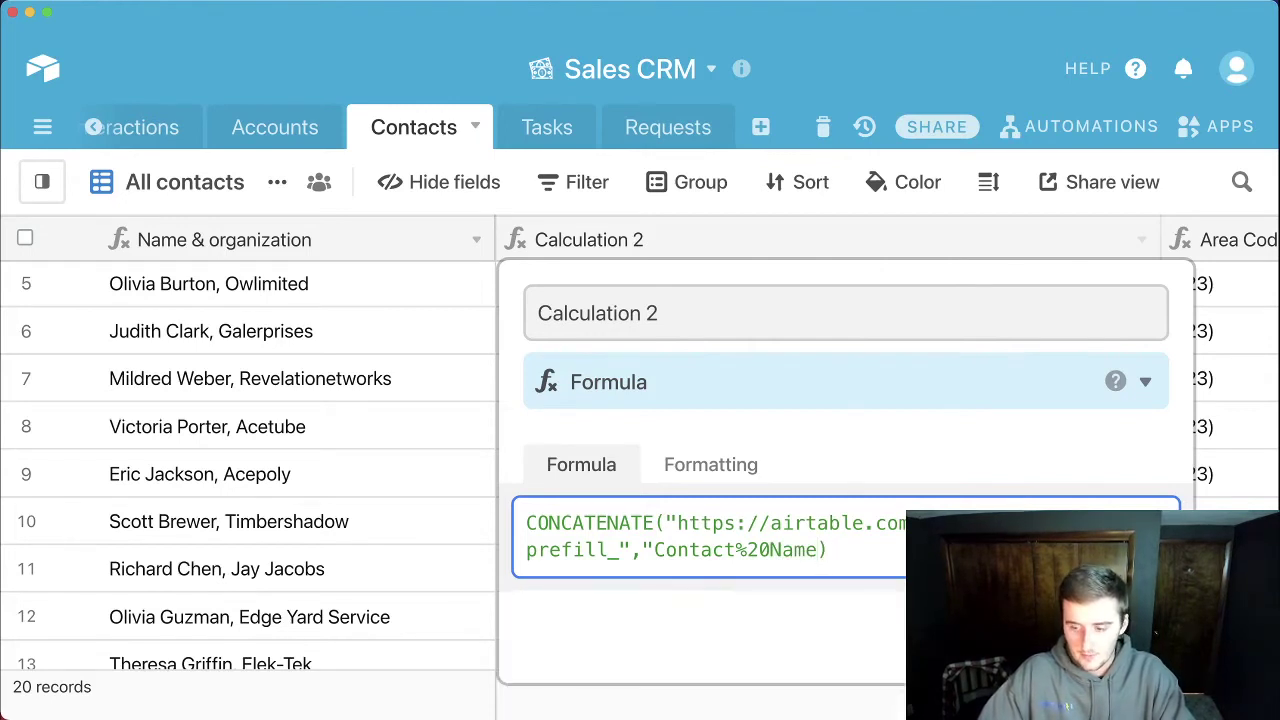
type("=\",")
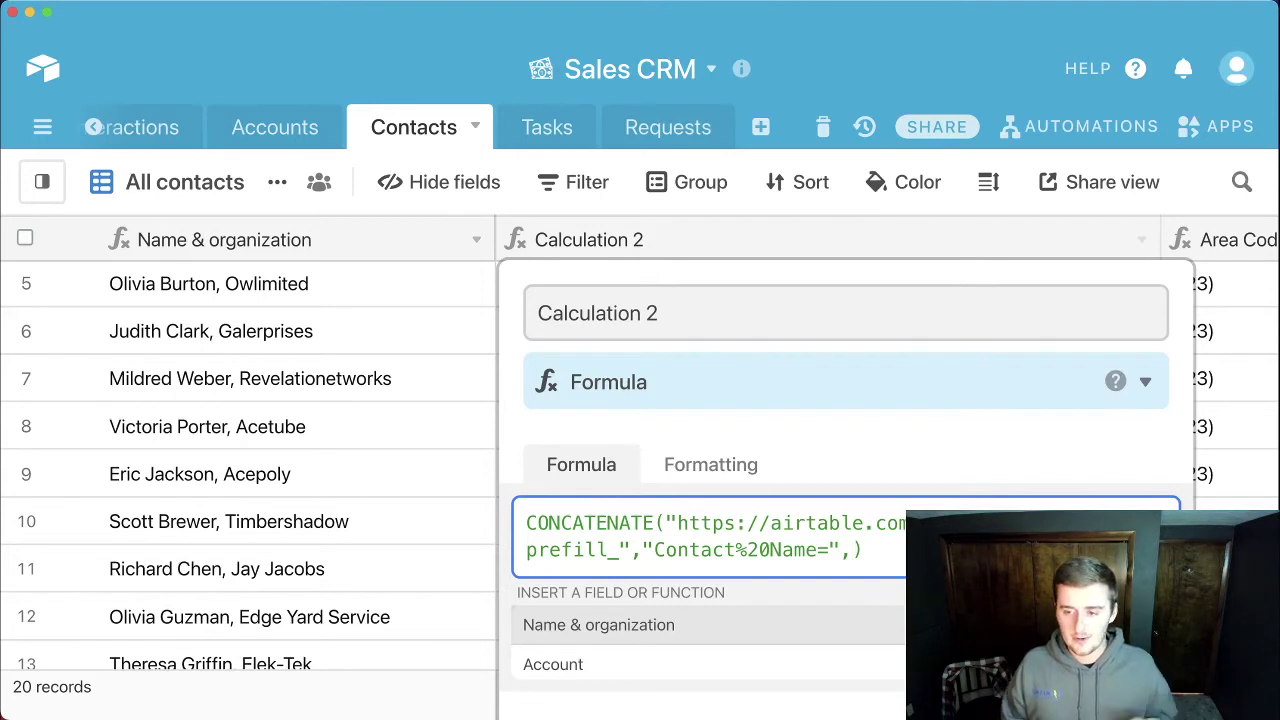
type("en")
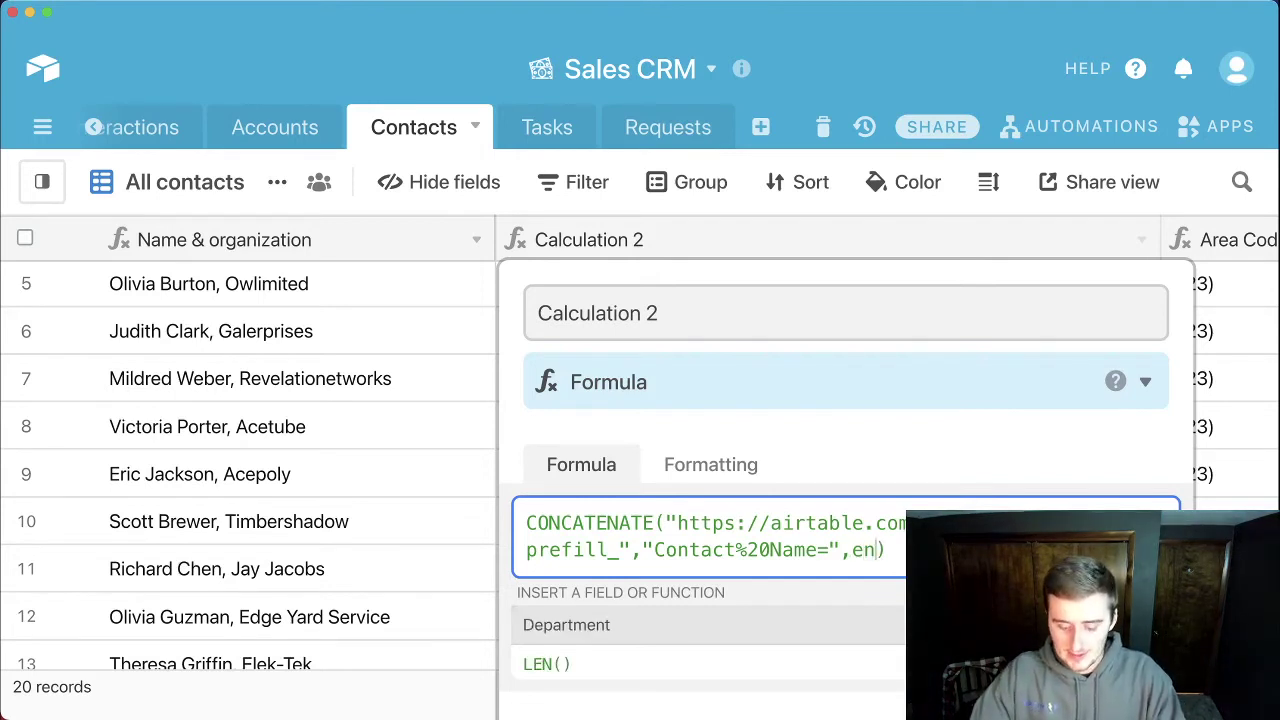
type("c")
key("Tab")
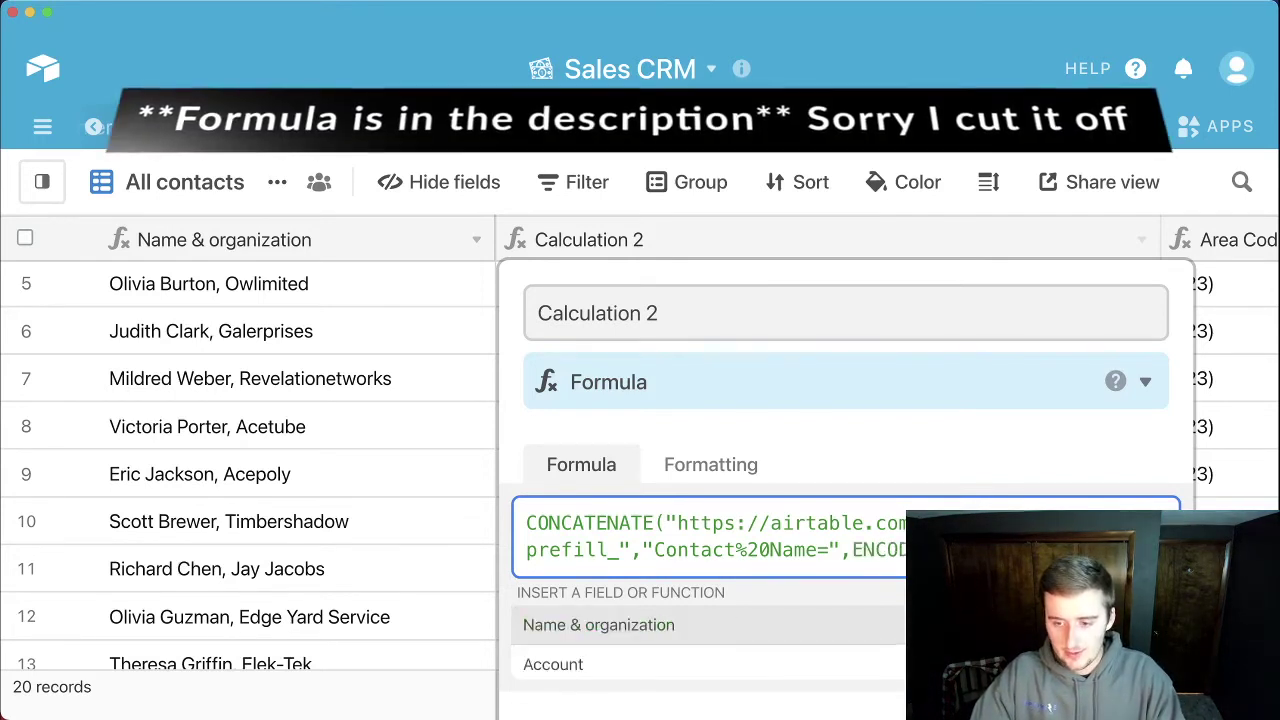
left_click(878, 622)
key("Return")
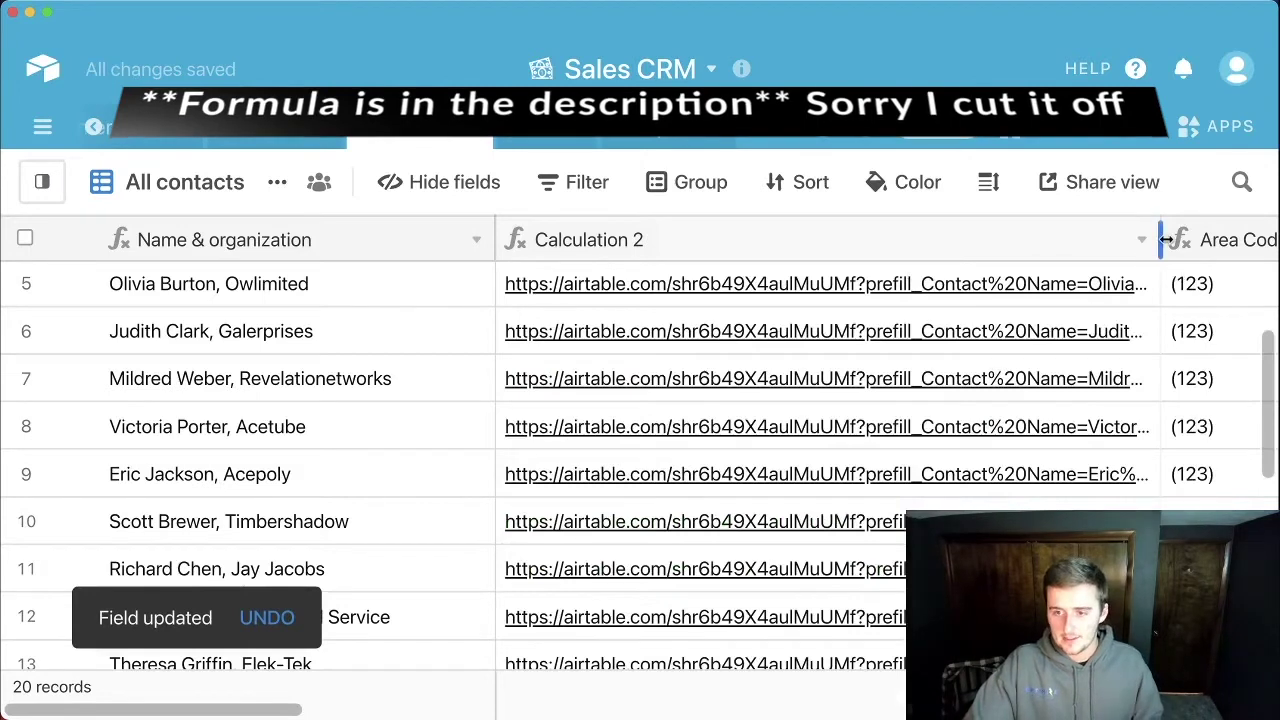
Step: Drag the Calculation 2 column edge wider until each link's encoded name ending shows
left_click_drag(1165, 240, 820, 340)
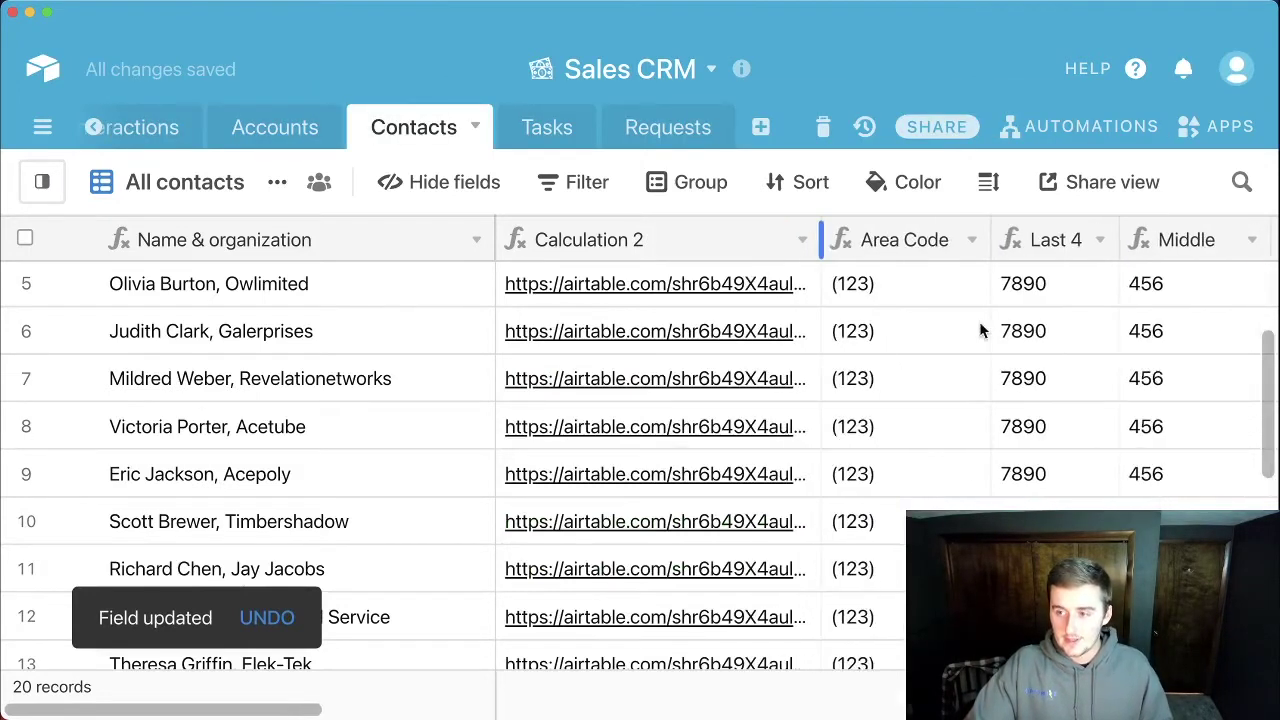
left_click_drag(979, 331, 1195, 244)
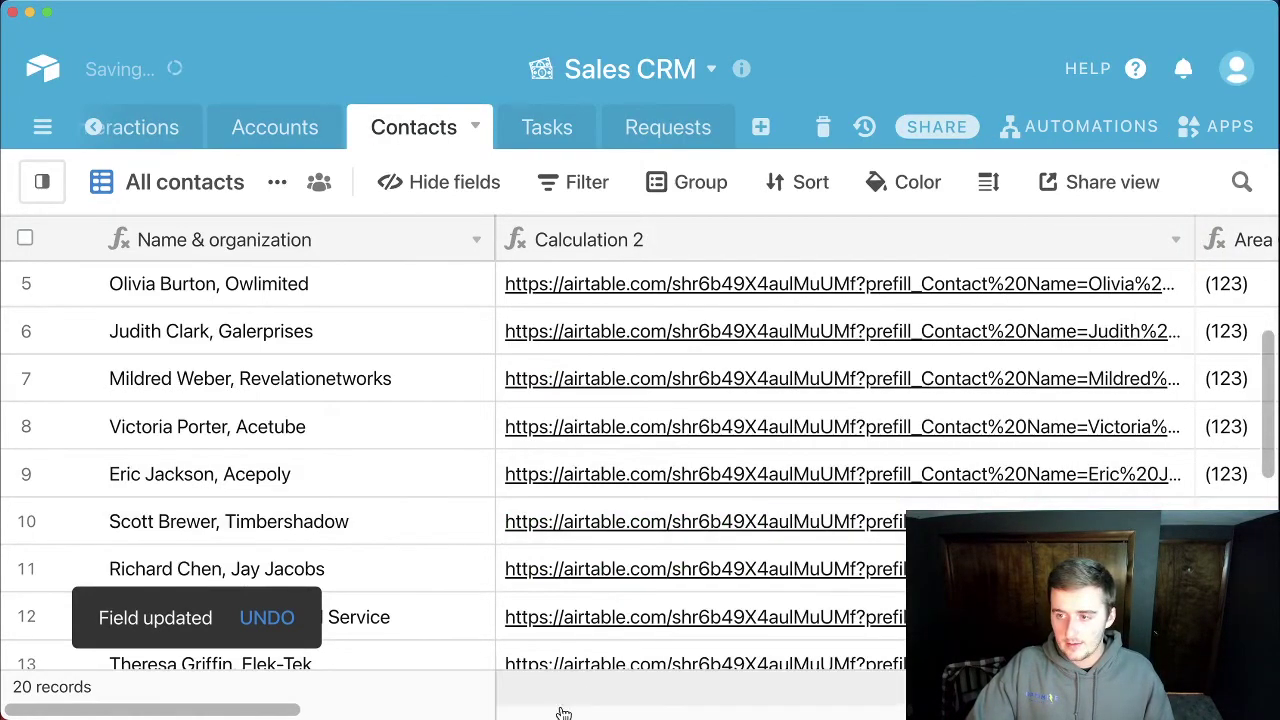
scroll(491, 700, "right", 5)
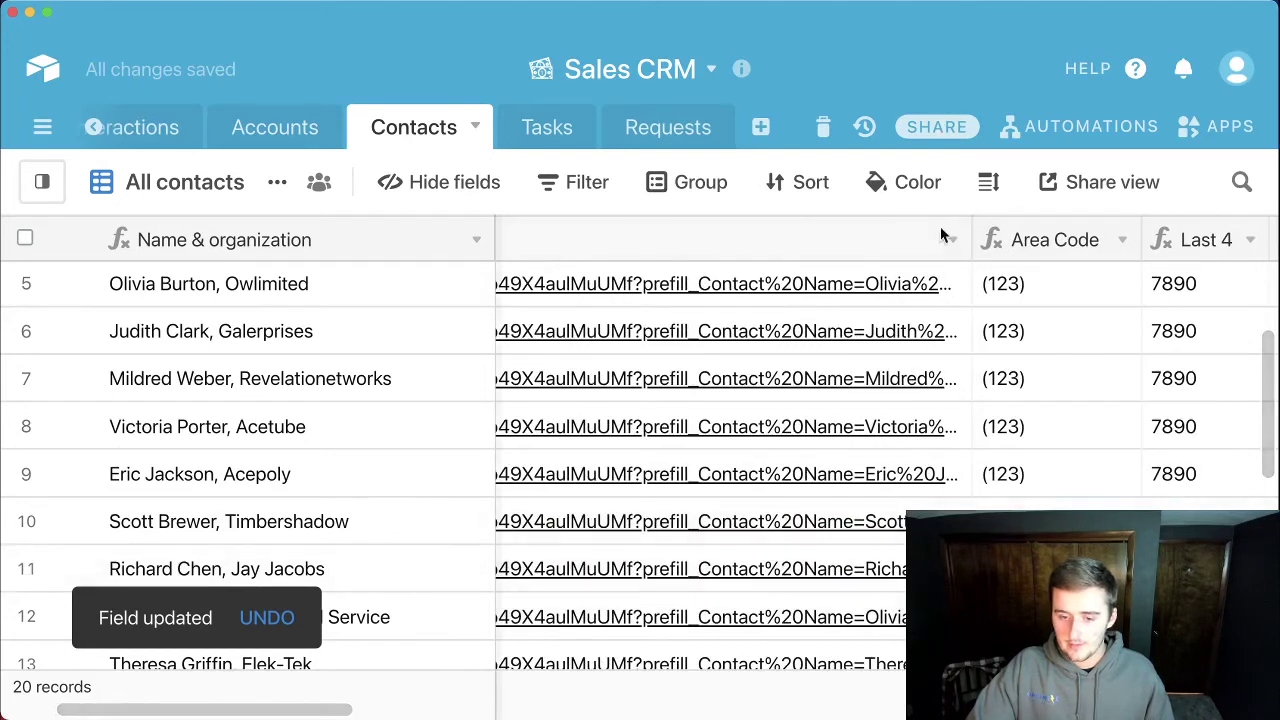
left_click_drag(971, 240, 1232, 242)
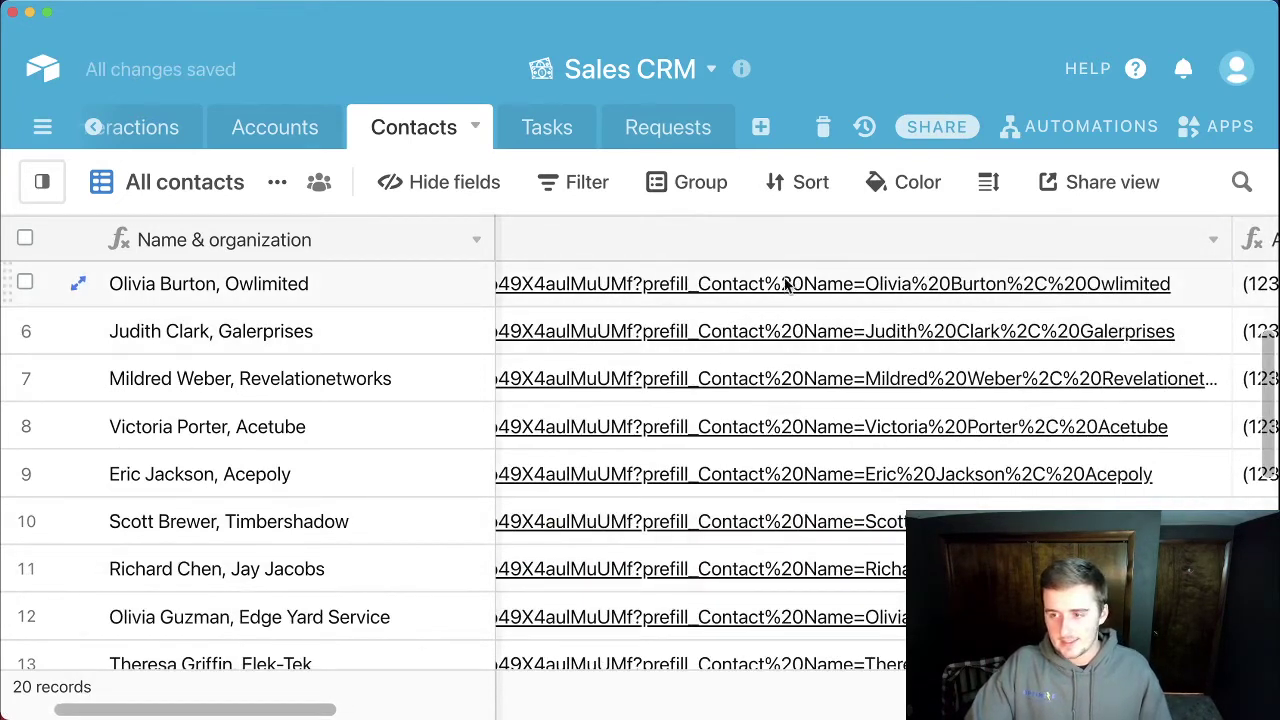
Step: Open a contact's prefilled form link, enter 'Requ' as the Request, submit, and return to Airtable
left_click(865, 287)
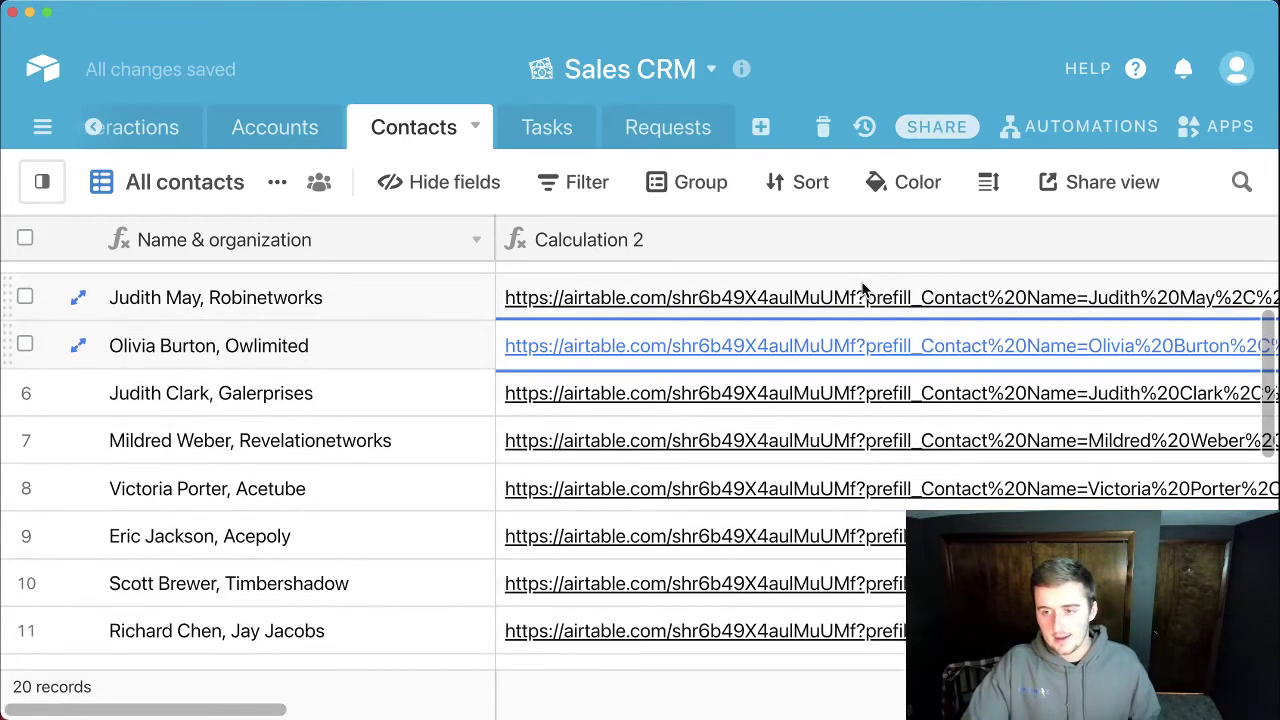
left_click(866, 350)
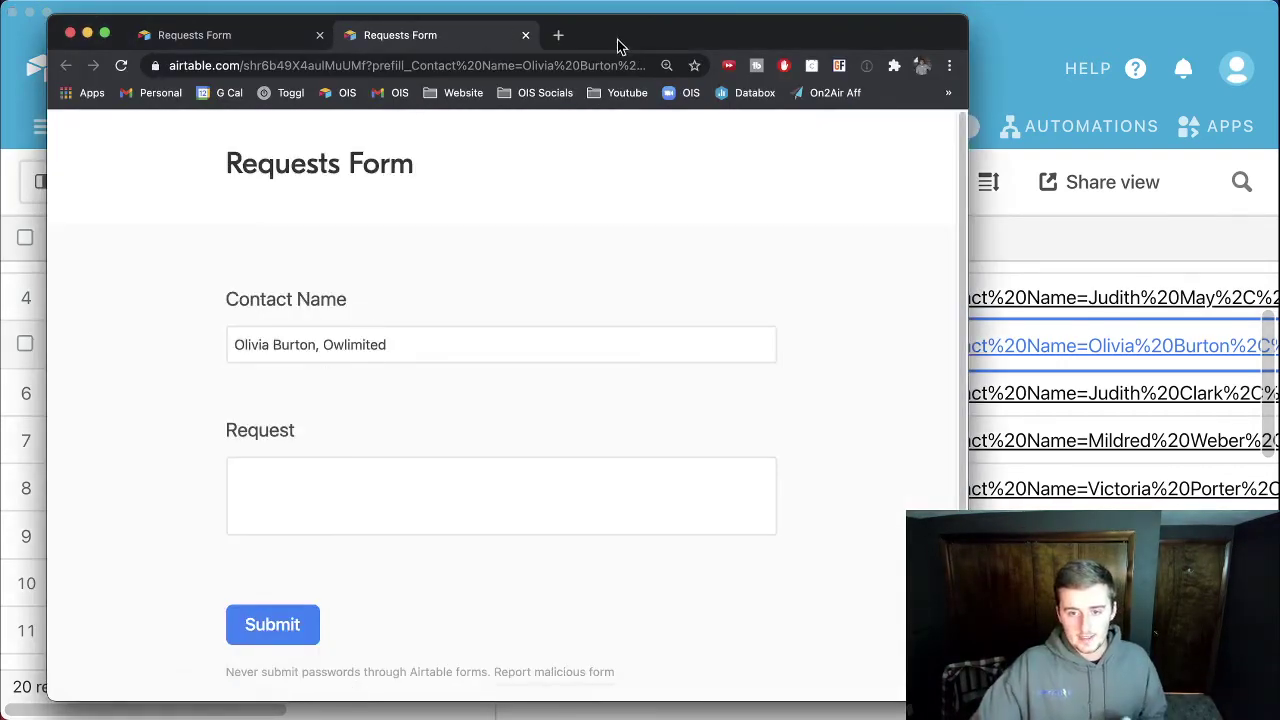
left_click_drag(618, 45, 981, 62)
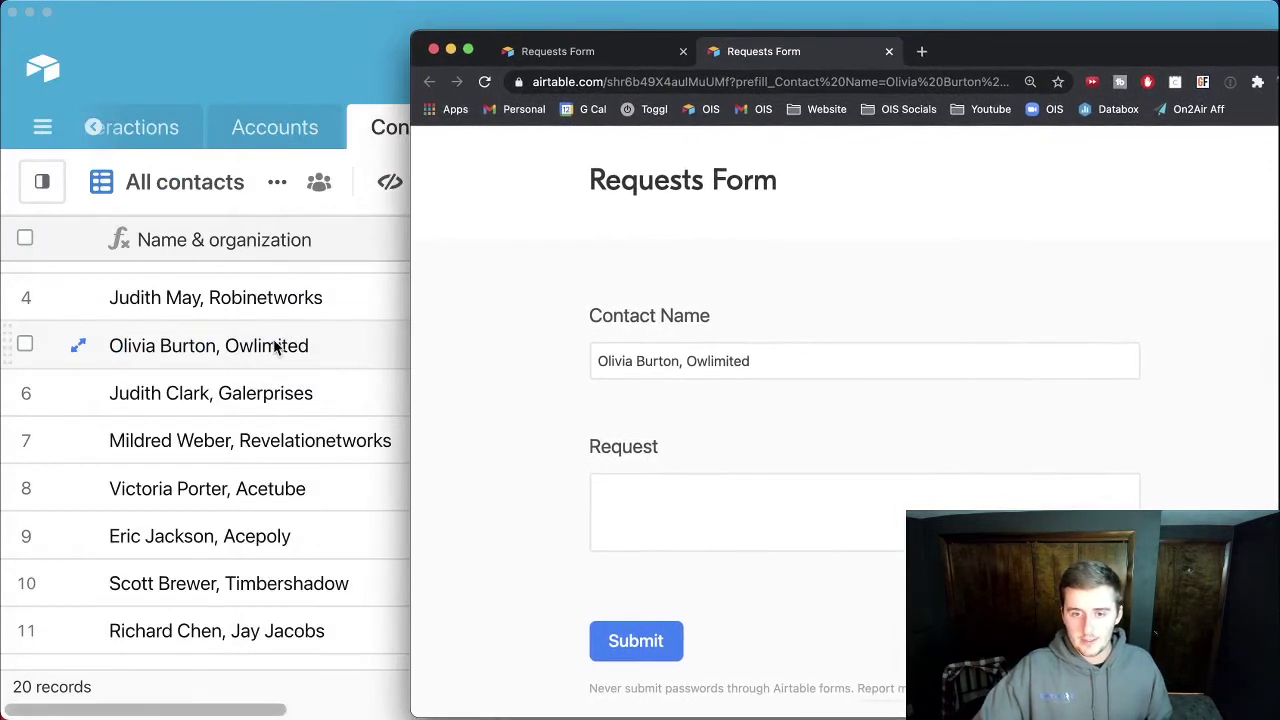
left_click(666, 495)
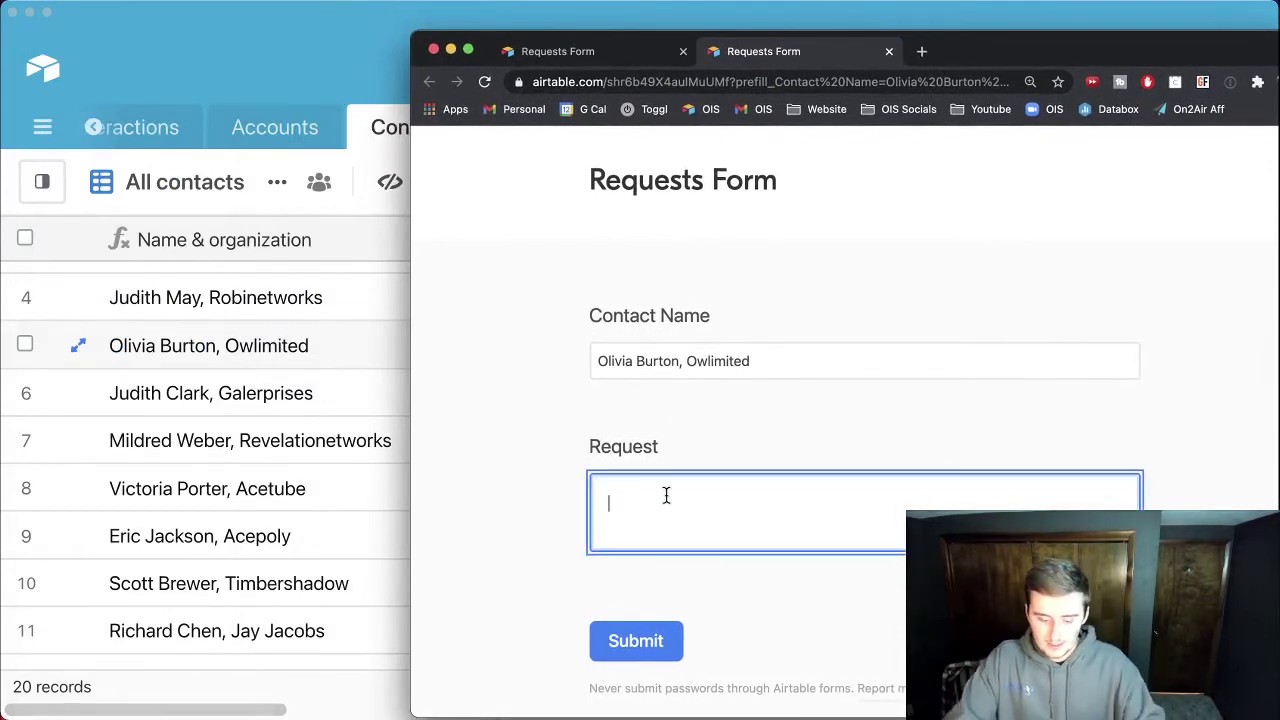
type("Request")
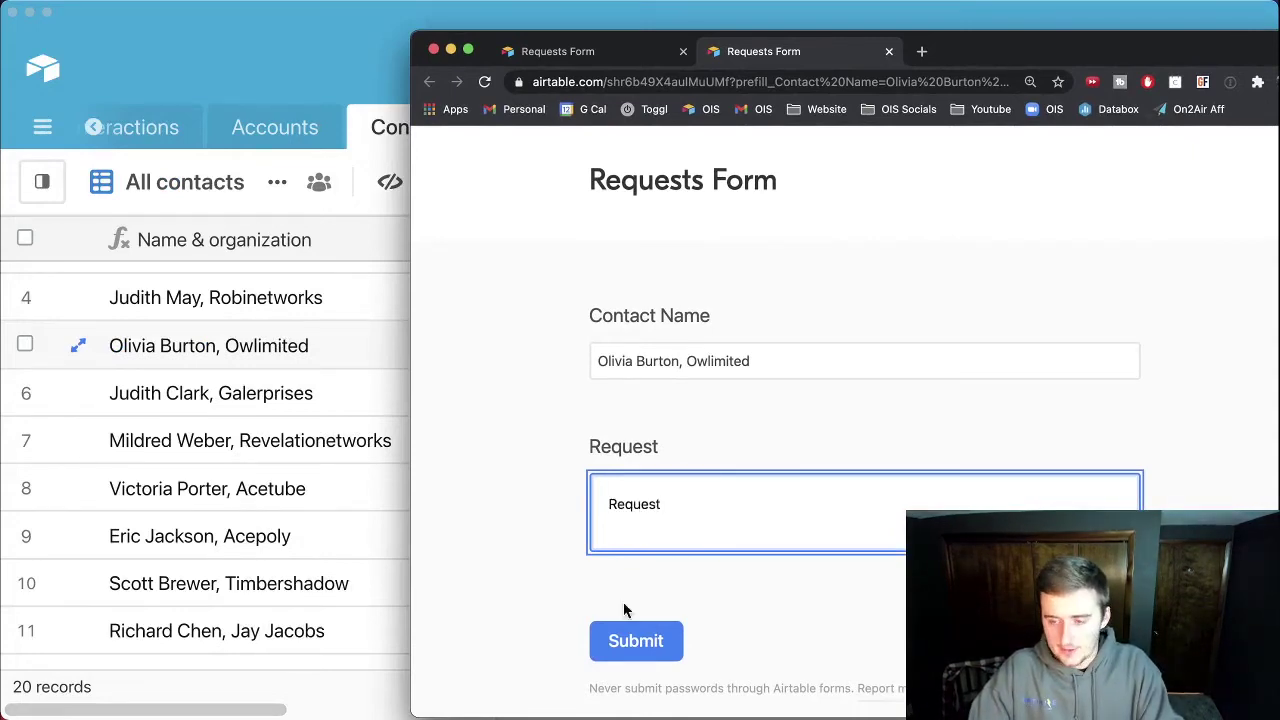
left_click(628, 640)
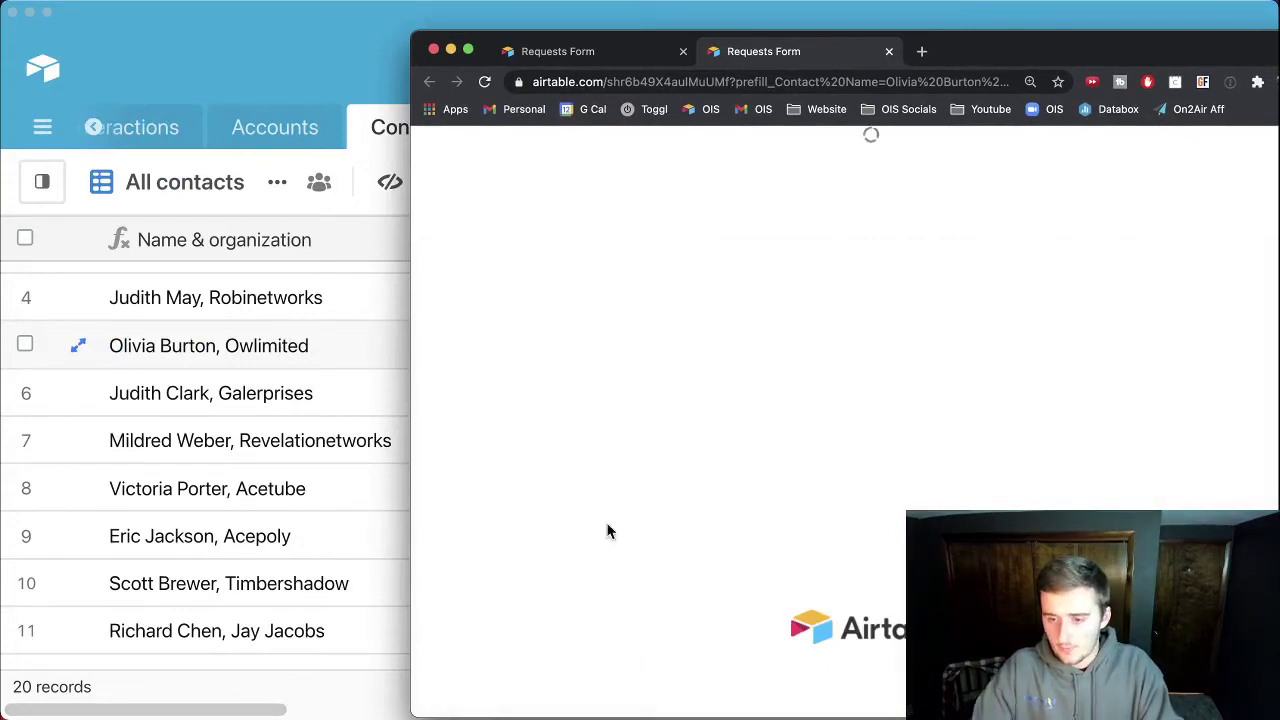
left_click(315, 297)
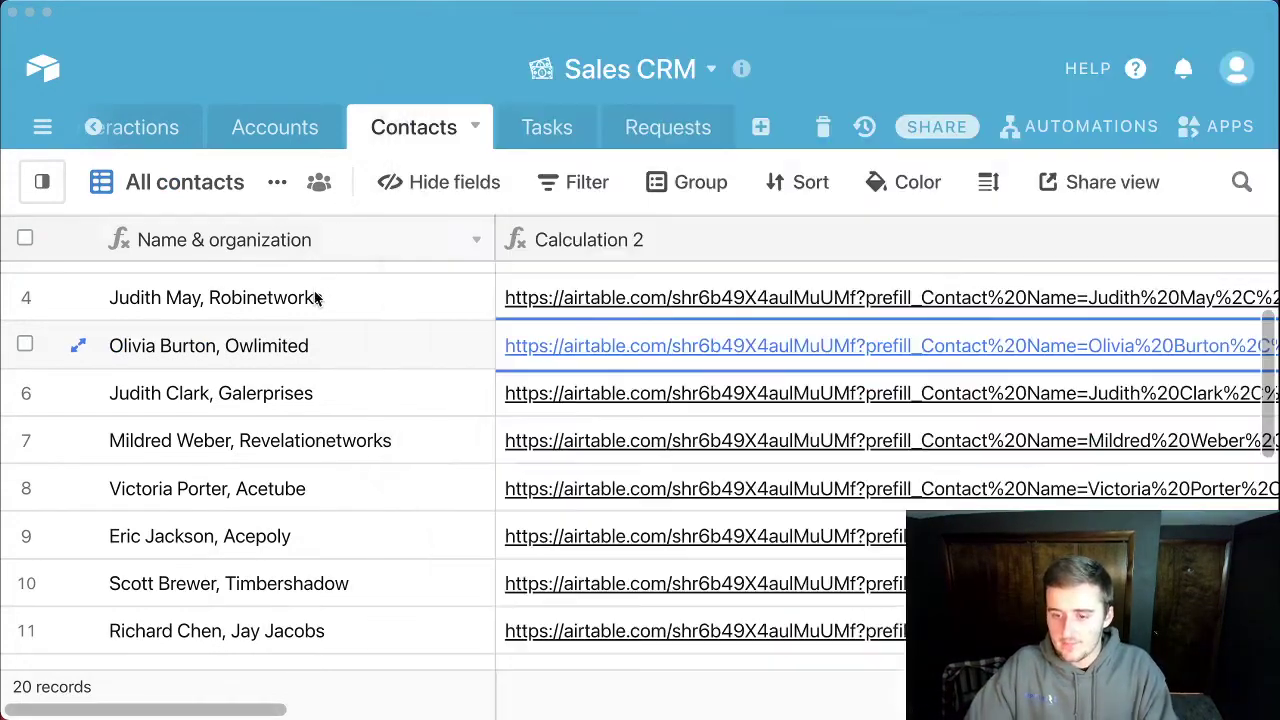
left_click(646, 135)
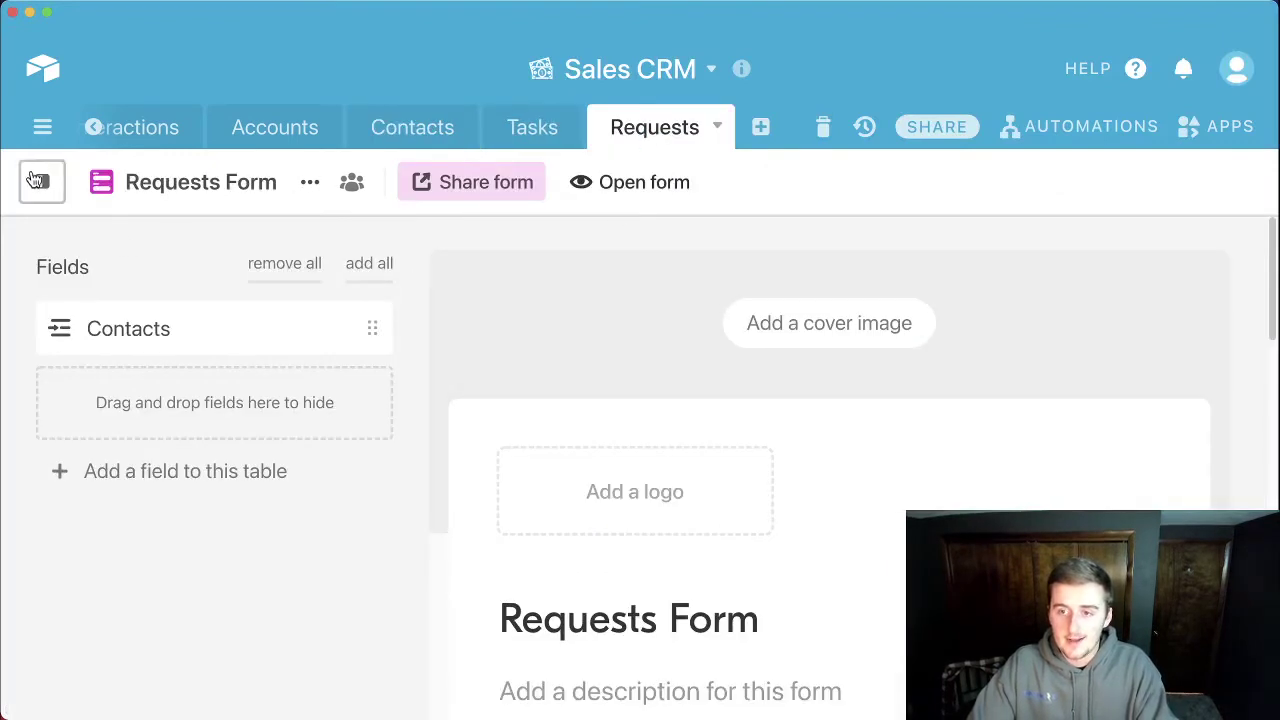
left_click(42, 181)
left_click(133, 343)
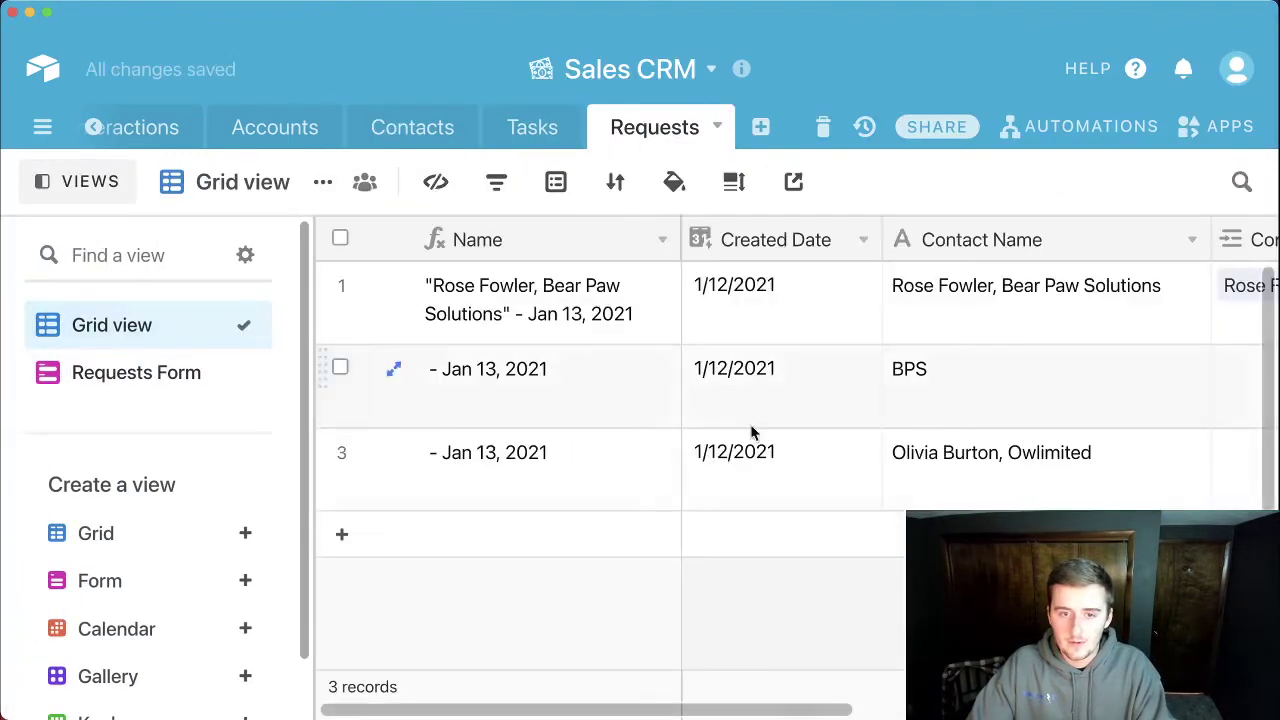
left_click_drag(774, 716, 878, 698)
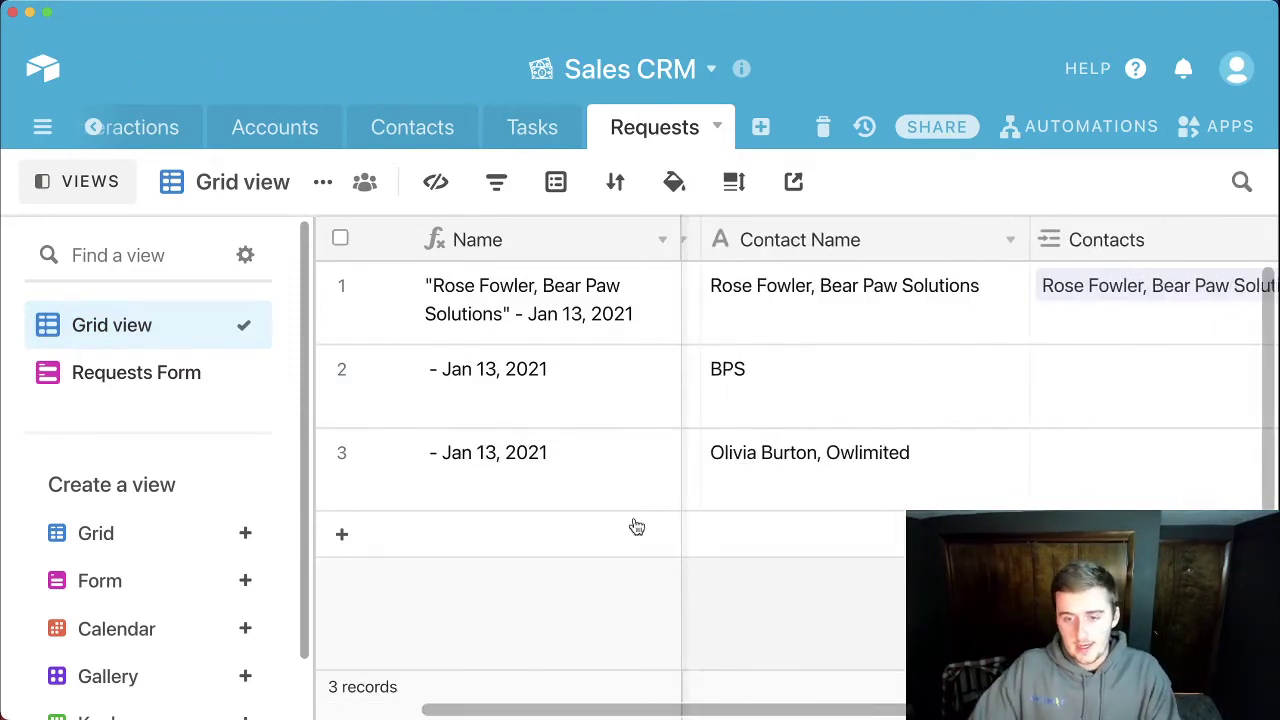
left_click(527, 136)
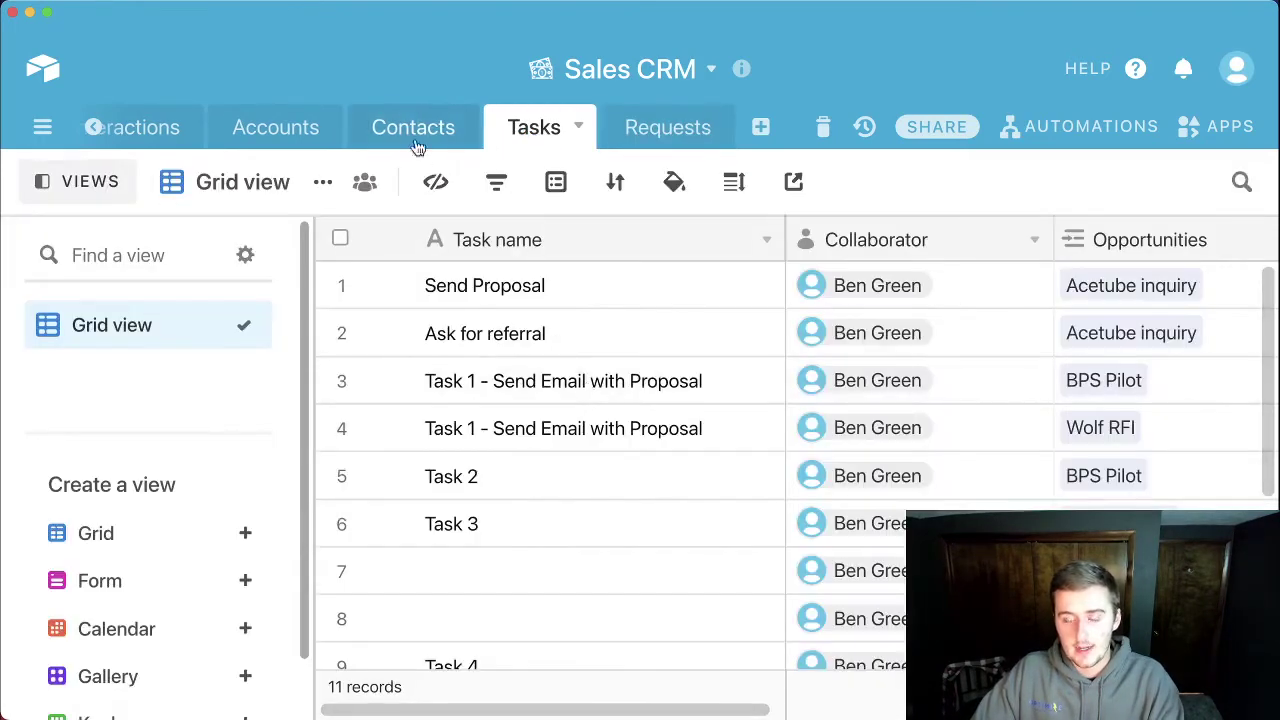
left_click(408, 120)
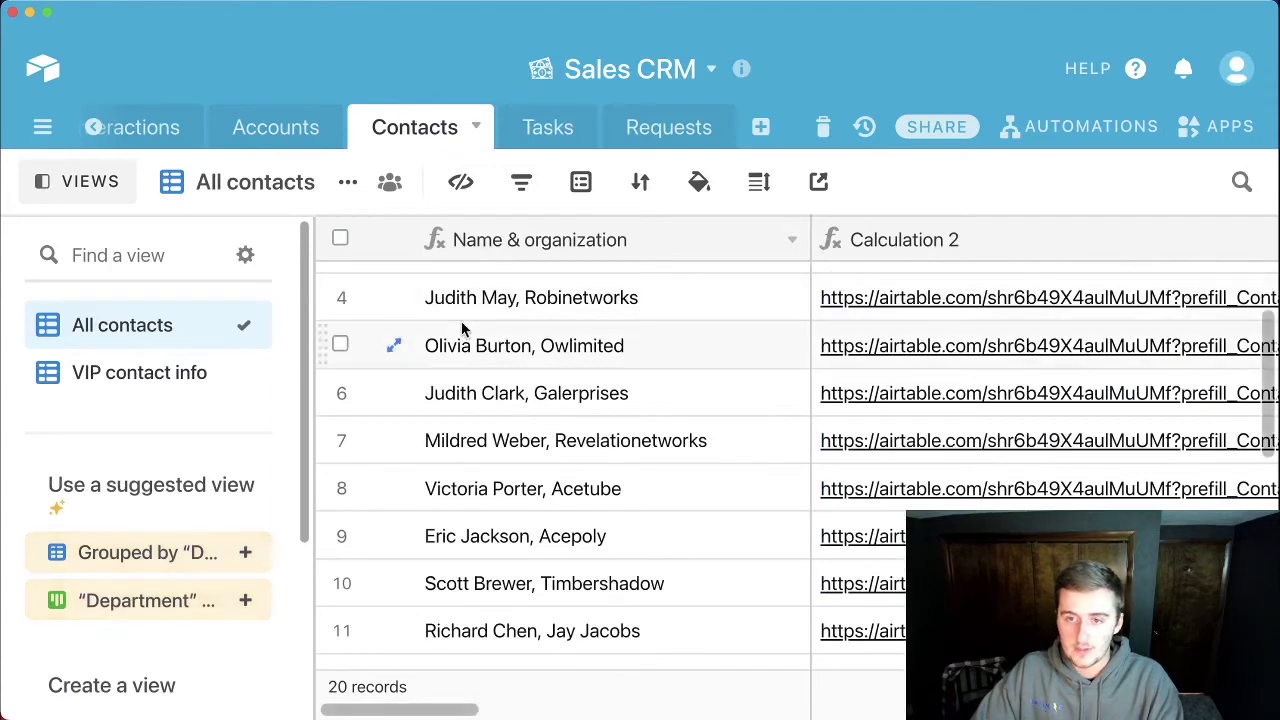
left_click(125, 196)
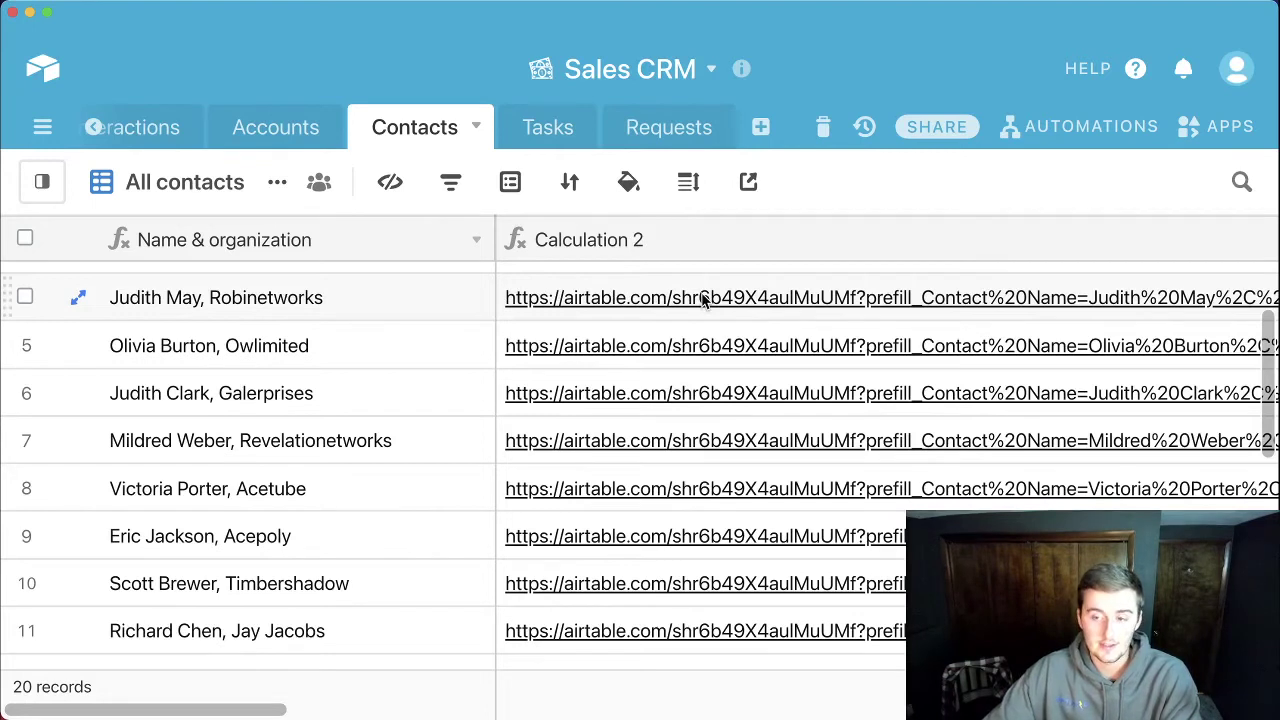
left_click(645, 302)
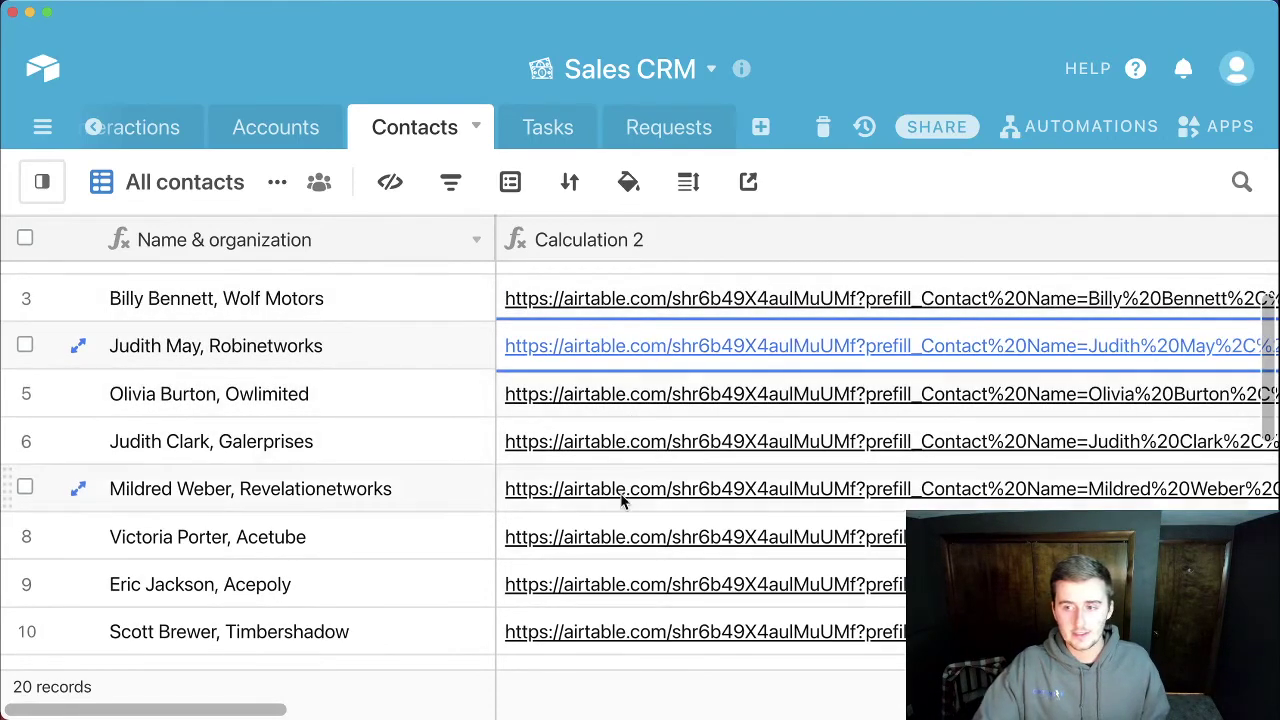
left_click(565, 442)
left_click(563, 443)
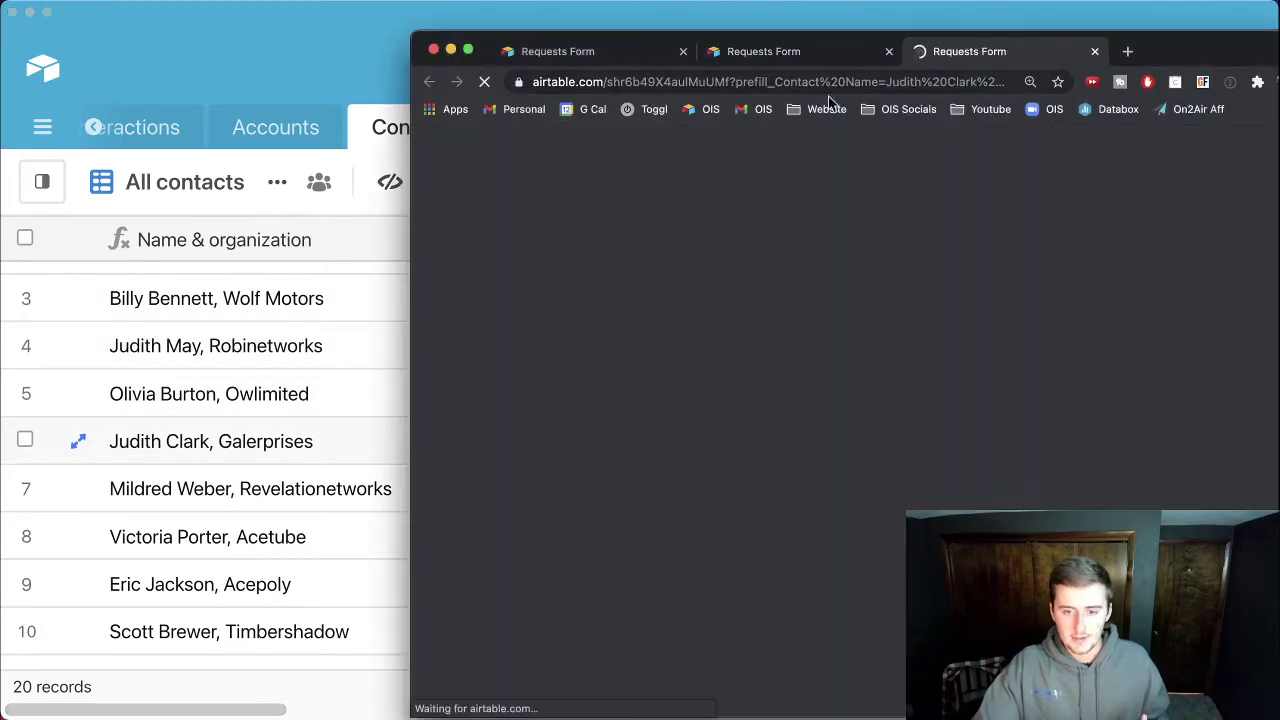
left_click_drag(1168, 52, 910, 41)
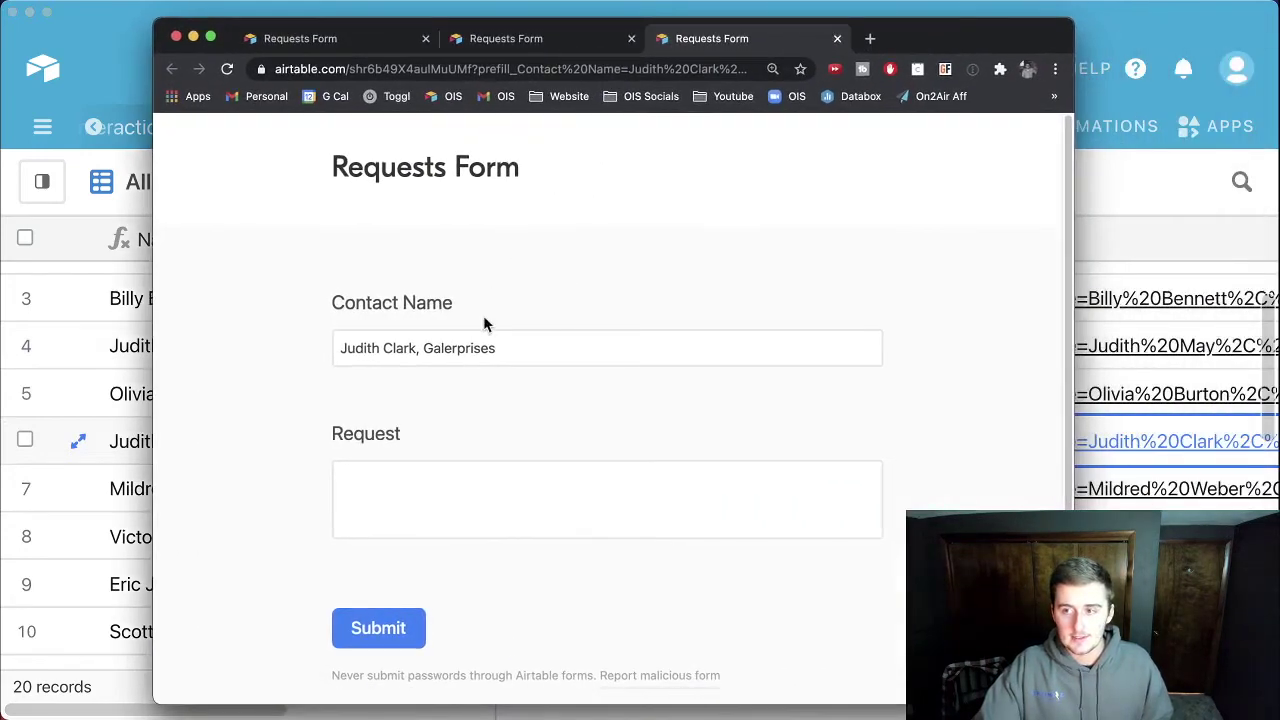
left_click(524, 520)
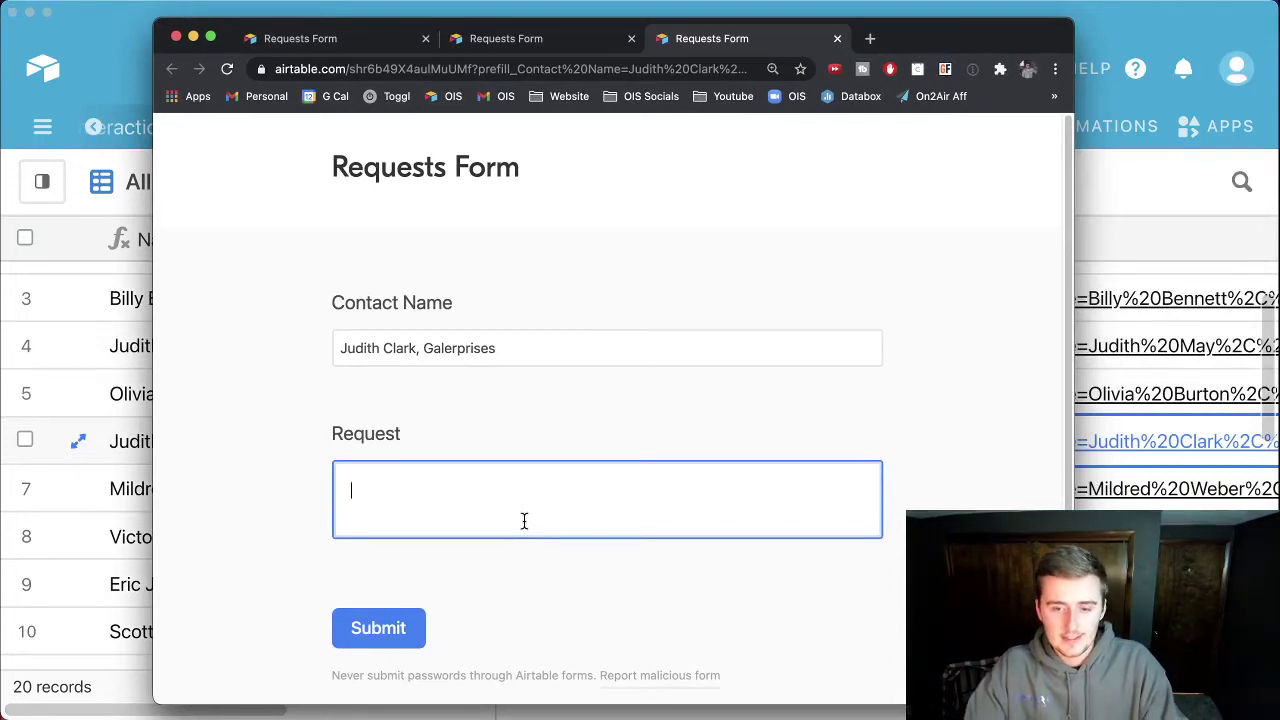
type("request")
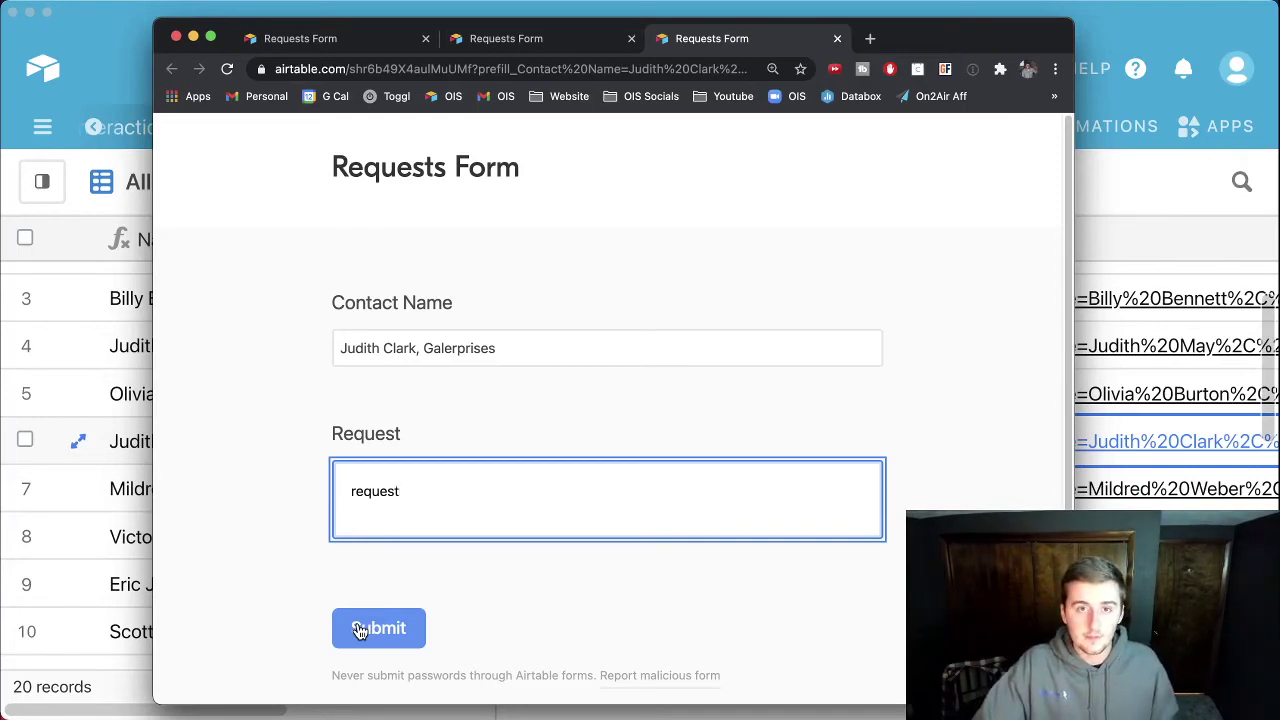
left_click(408, 628)
left_click(134, 400)
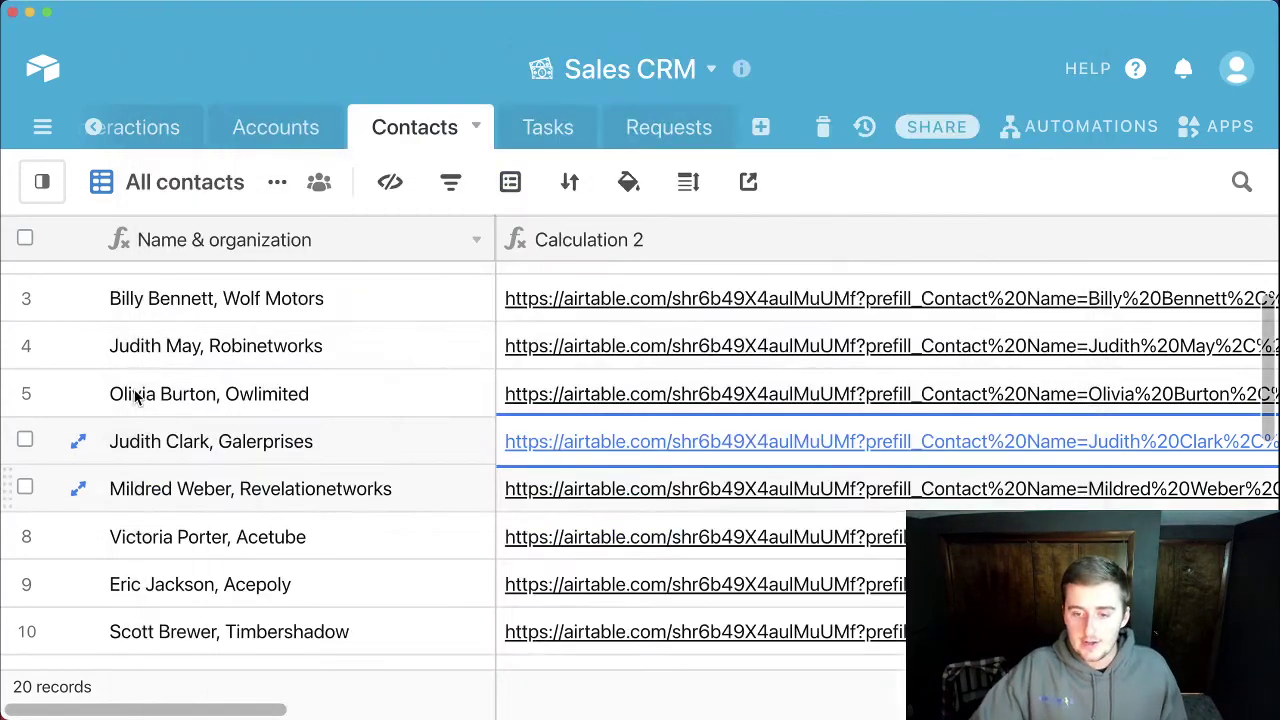
left_click(645, 130)
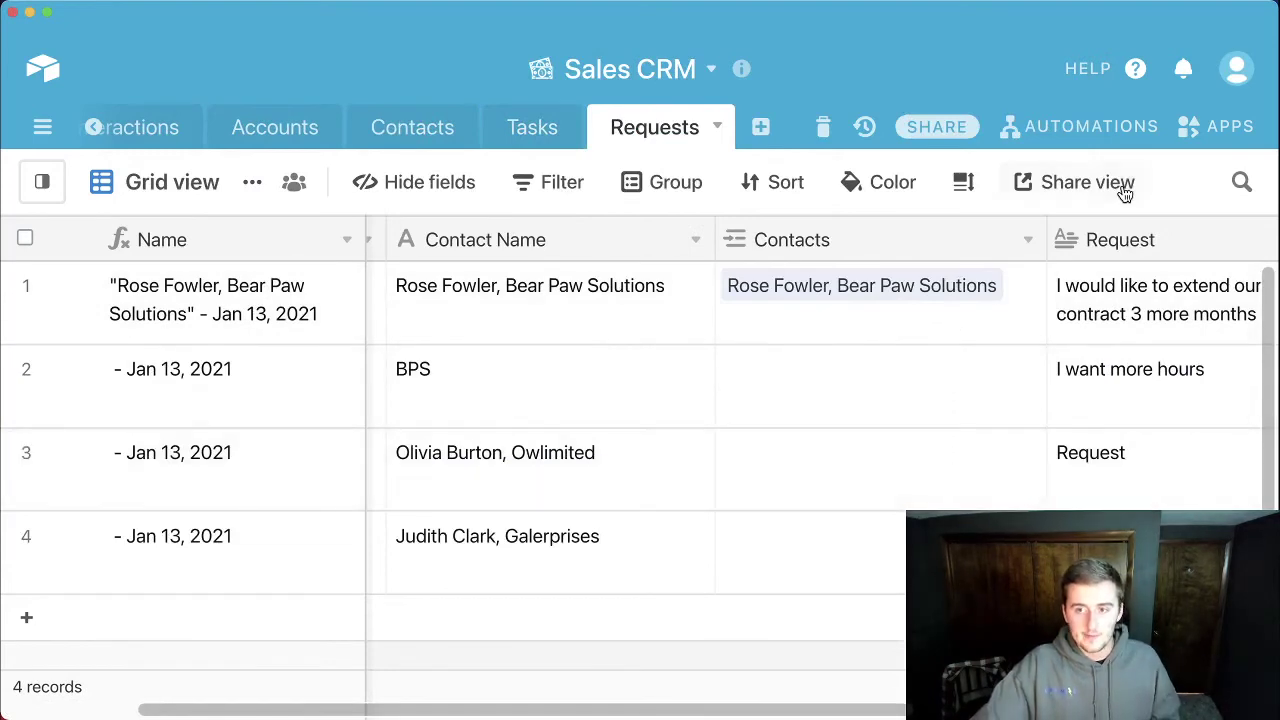
Step: Create a new automation named 'Auto - Fill'
left_click(1118, 127)
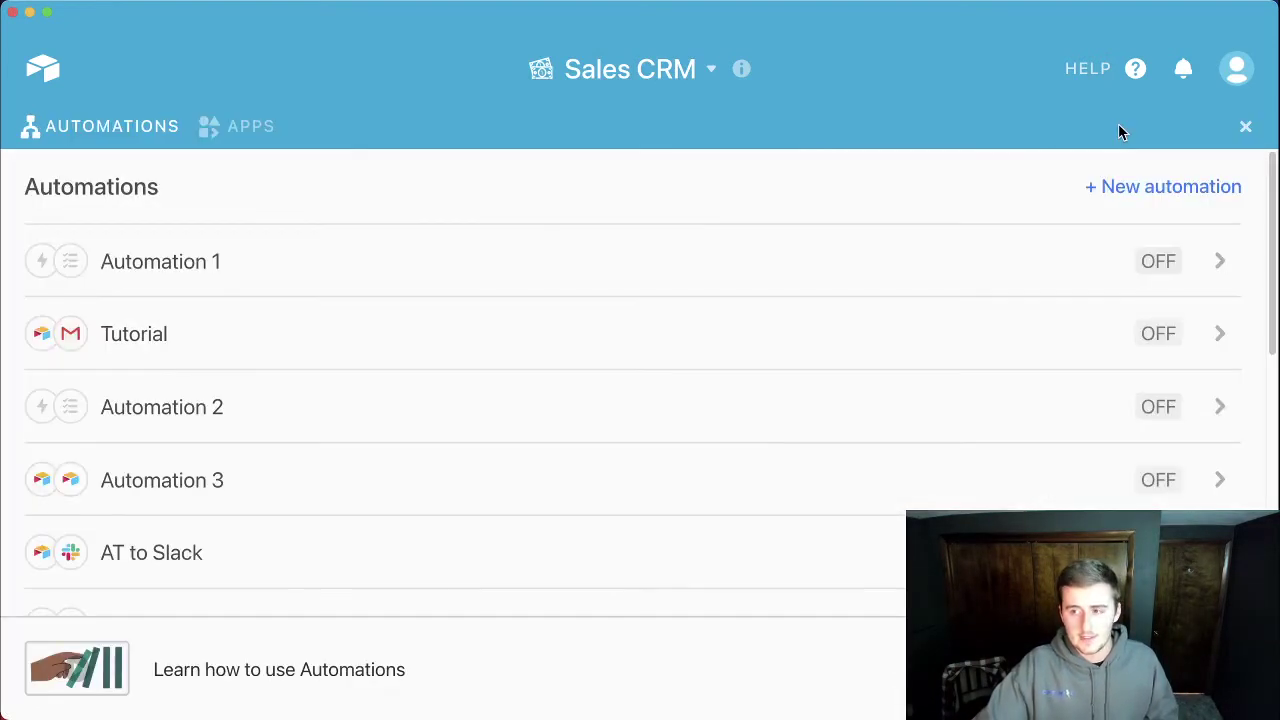
left_click(1114, 188)
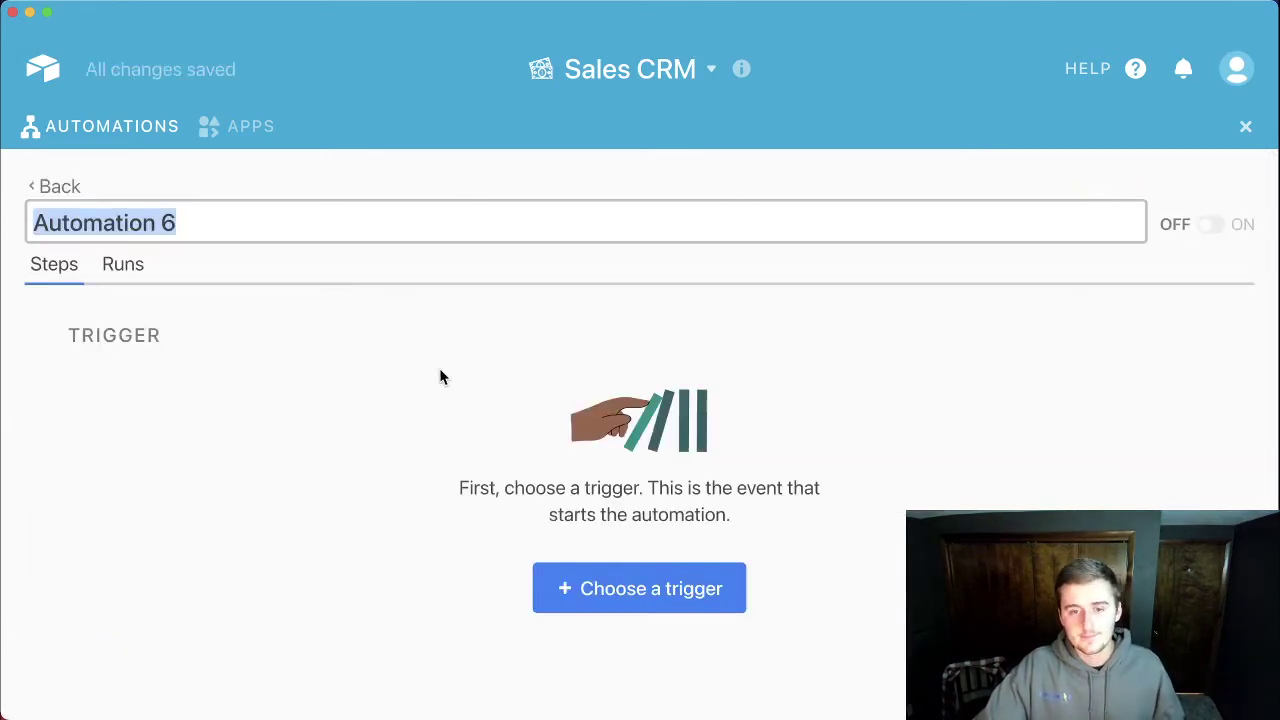
type("Auto -")
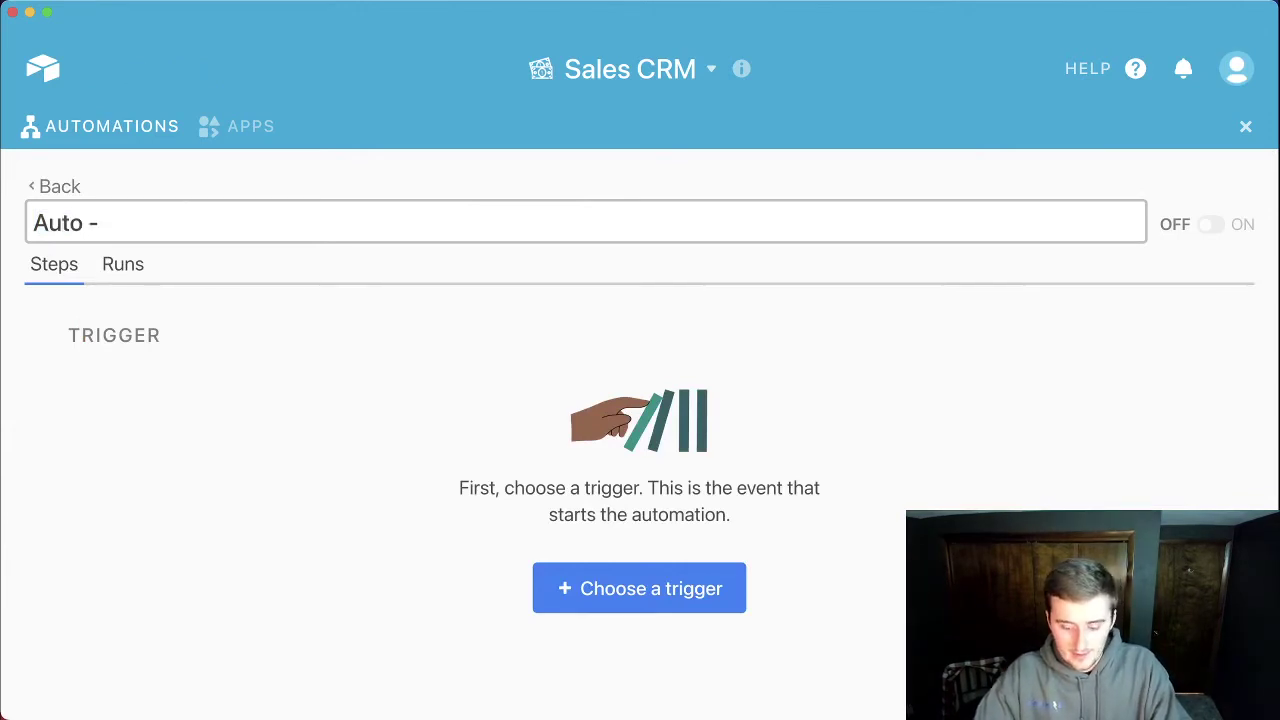
type(" Fill")
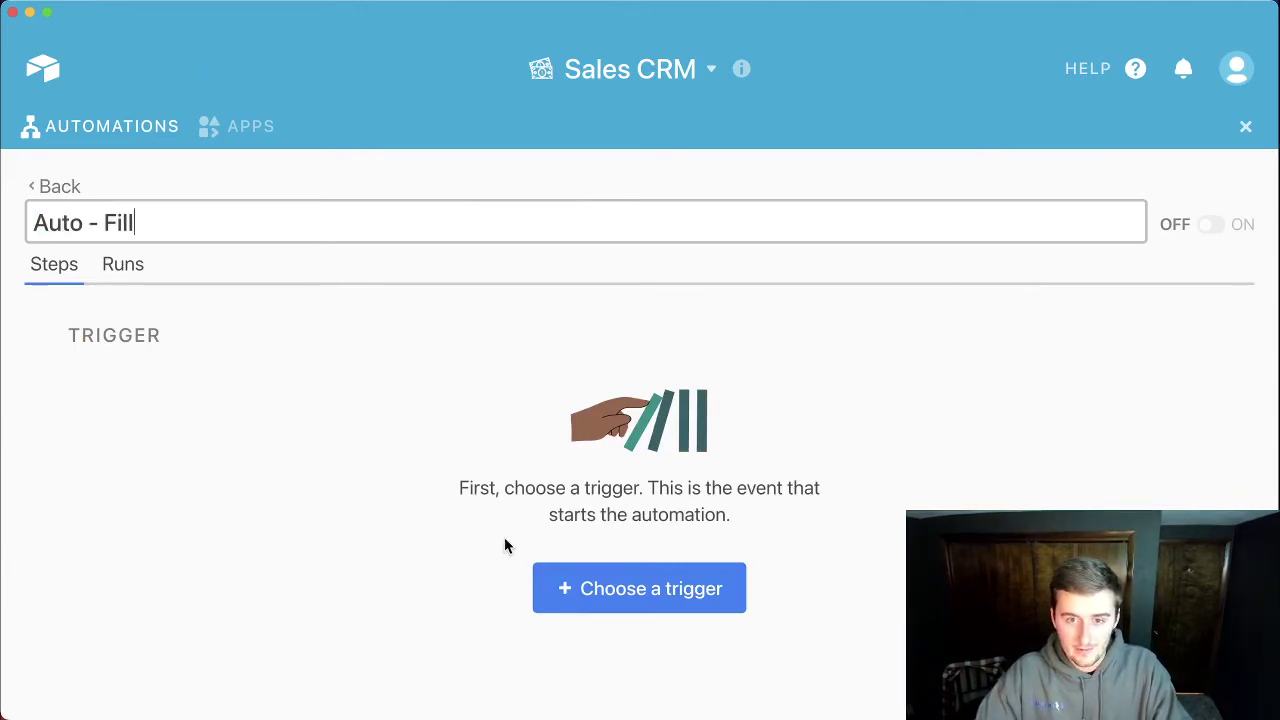
Step: Set its trigger to 'When a record matches conditions' on the Requests table
left_click(663, 586)
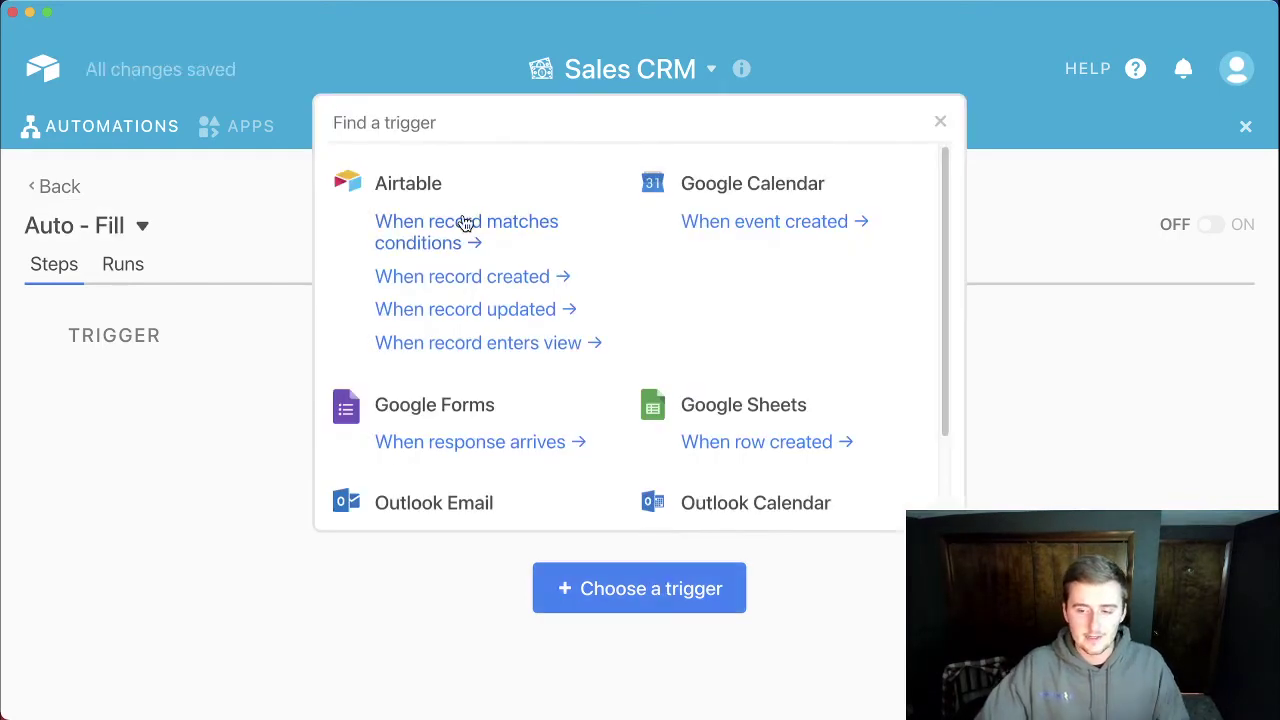
left_click(465, 223)
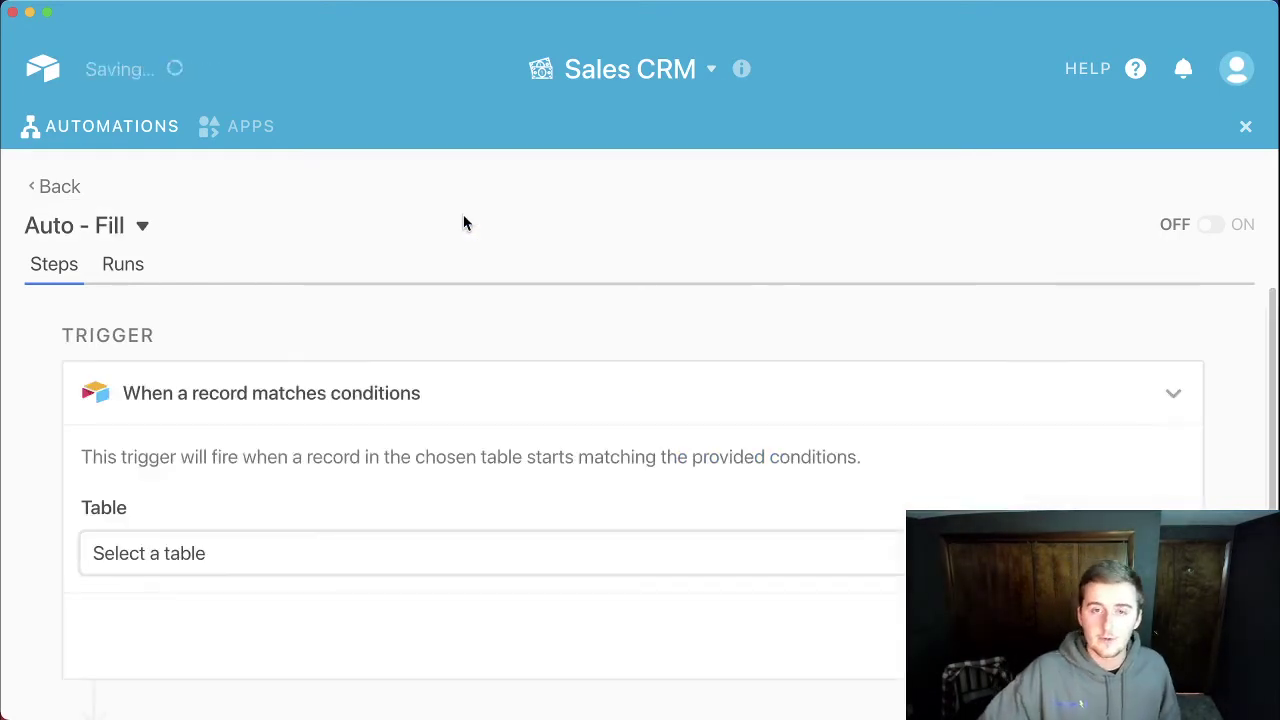
scroll(394, 531, "down", 1)
left_click(170, 527)
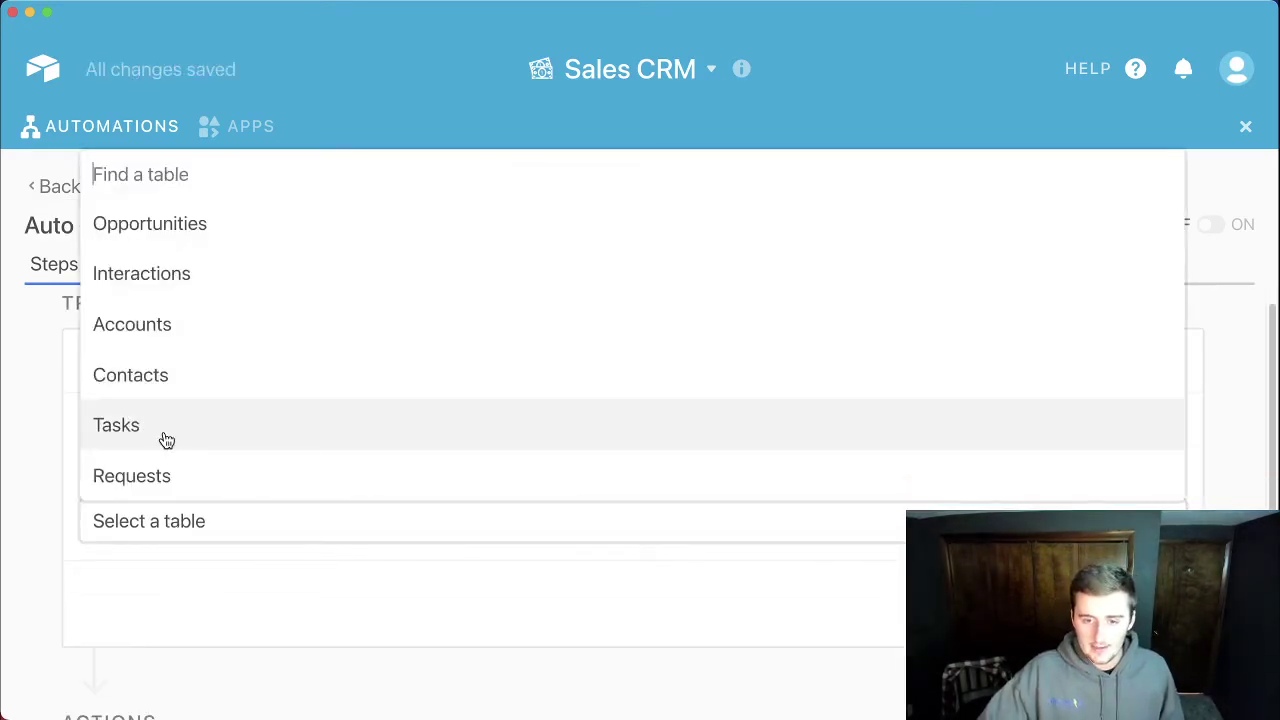
left_click(160, 486)
scroll(320, 521, "down", 1)
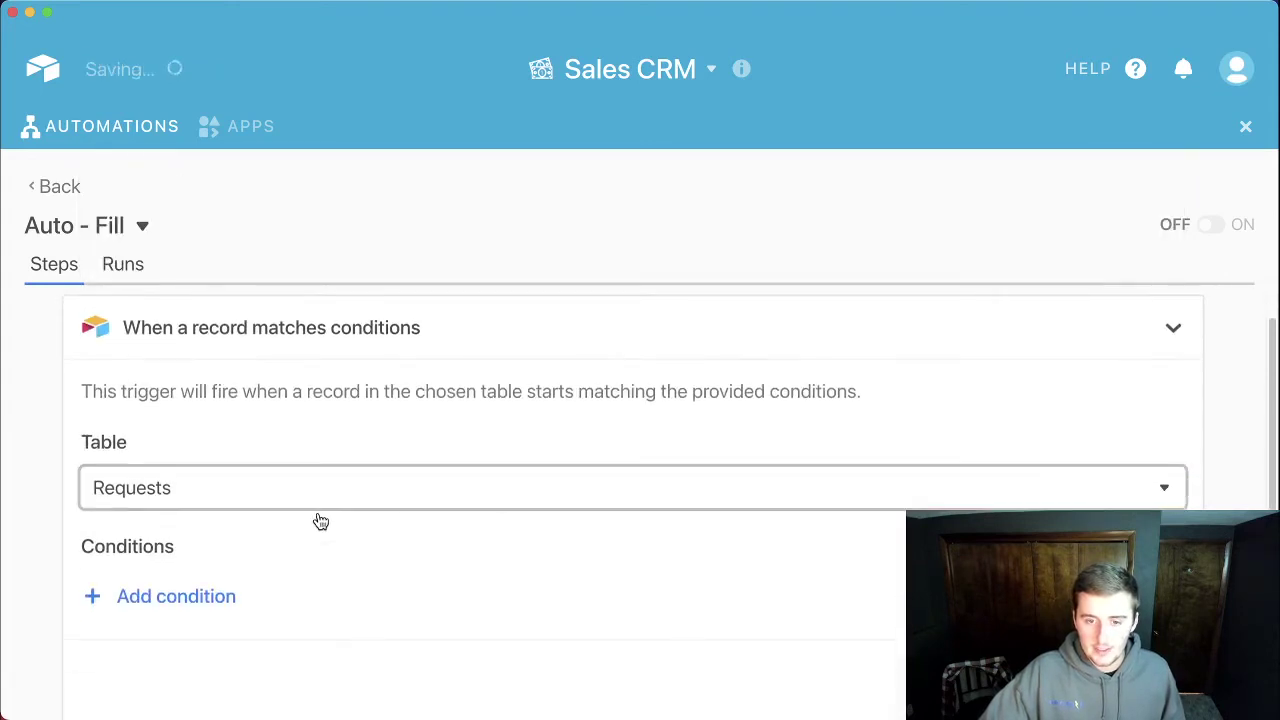
Step: Add a trigger condition requiring Contact Name is not empty
left_click(180, 597)
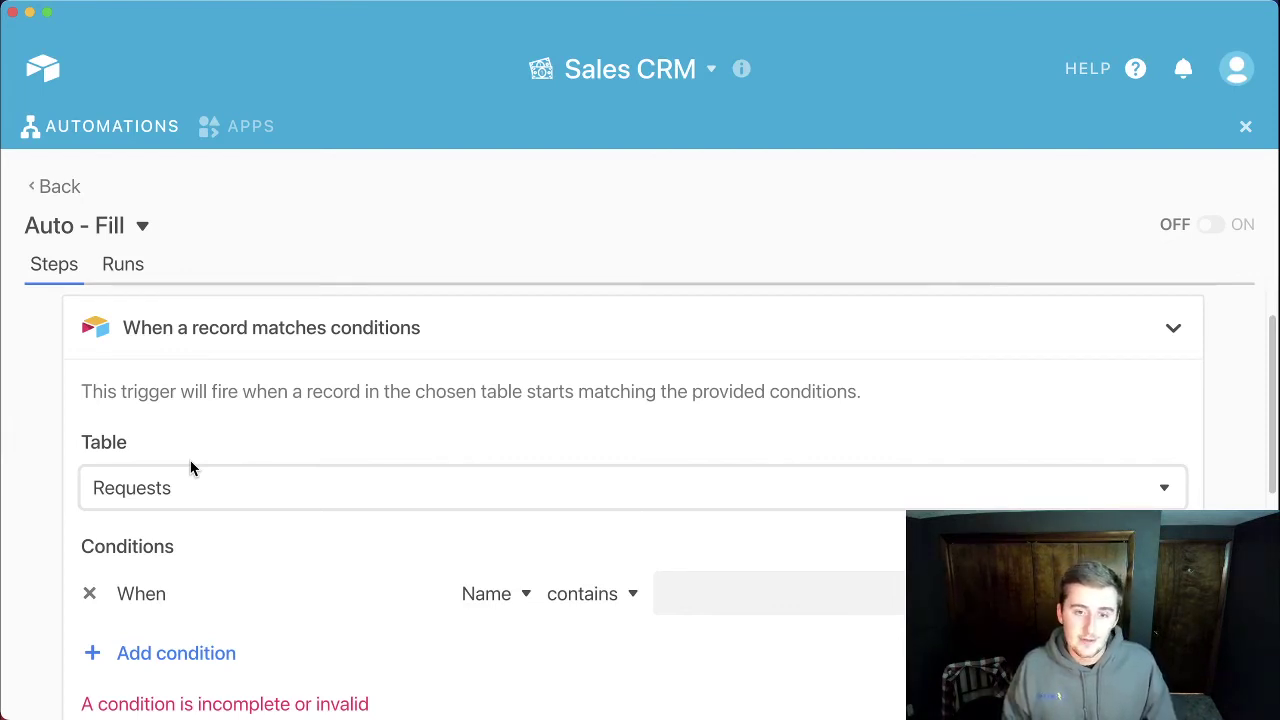
left_click(486, 593)
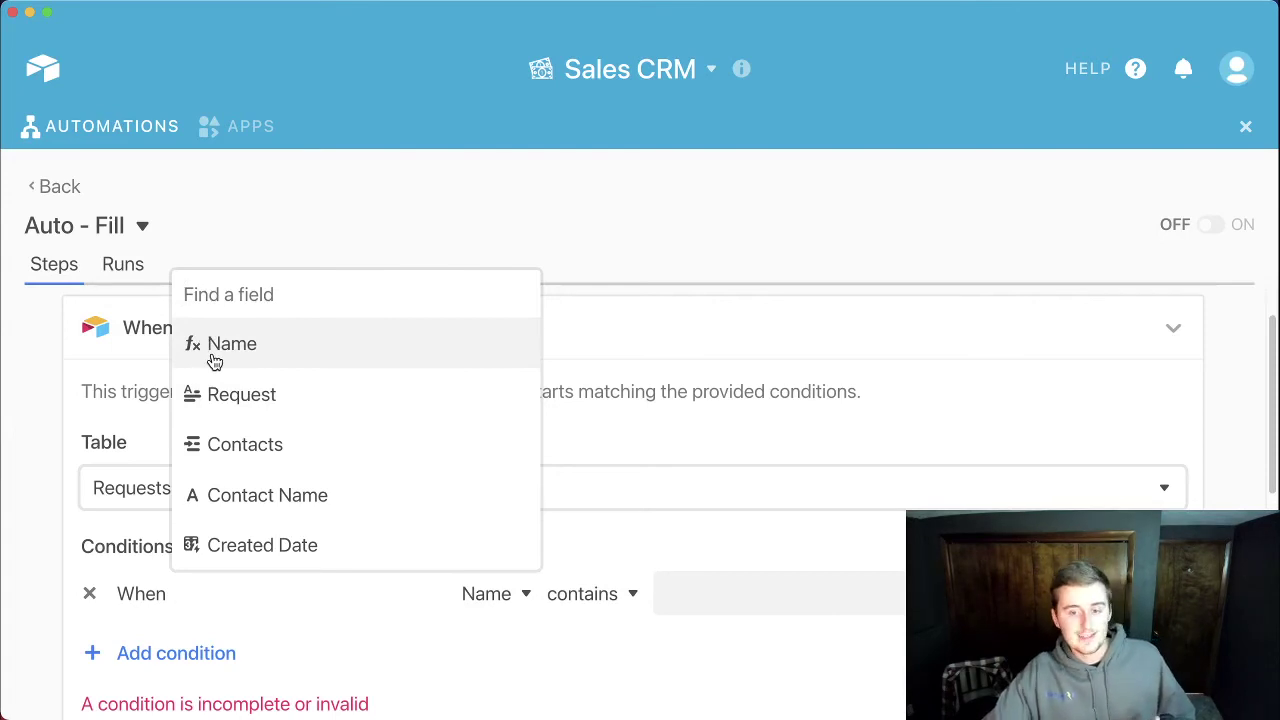
left_click(271, 496)
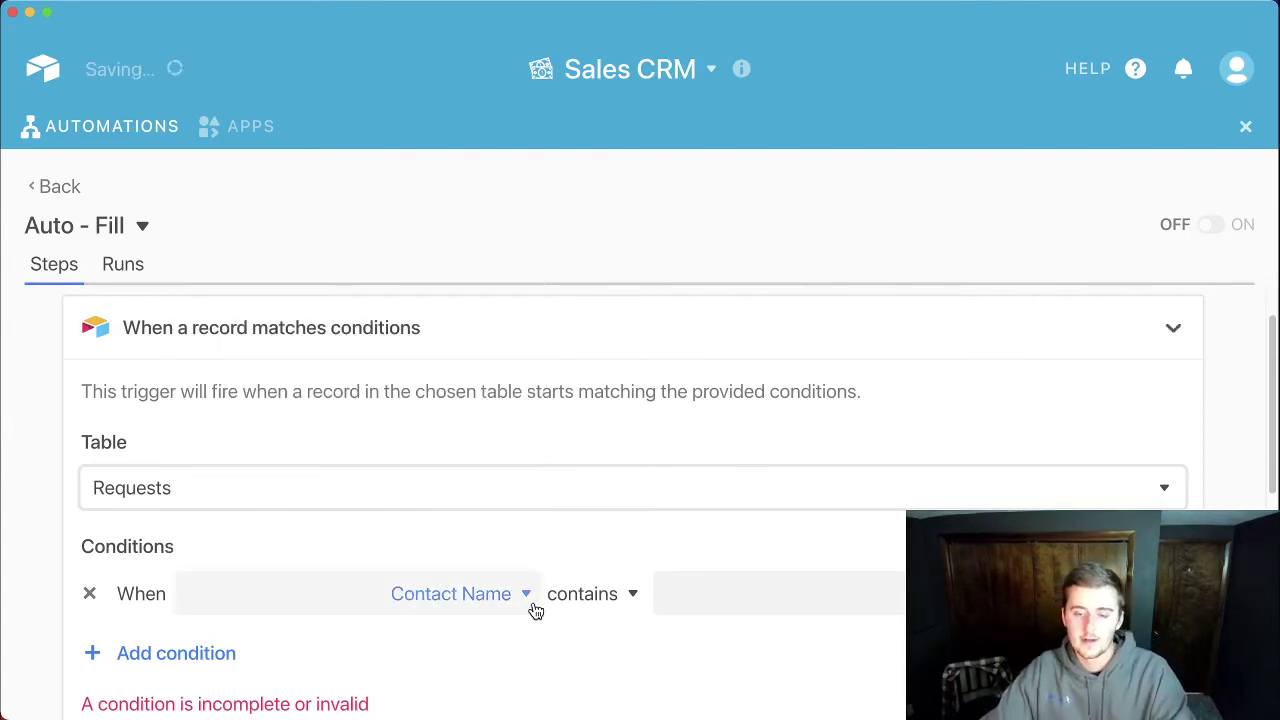
left_click(590, 594)
left_click(601, 545)
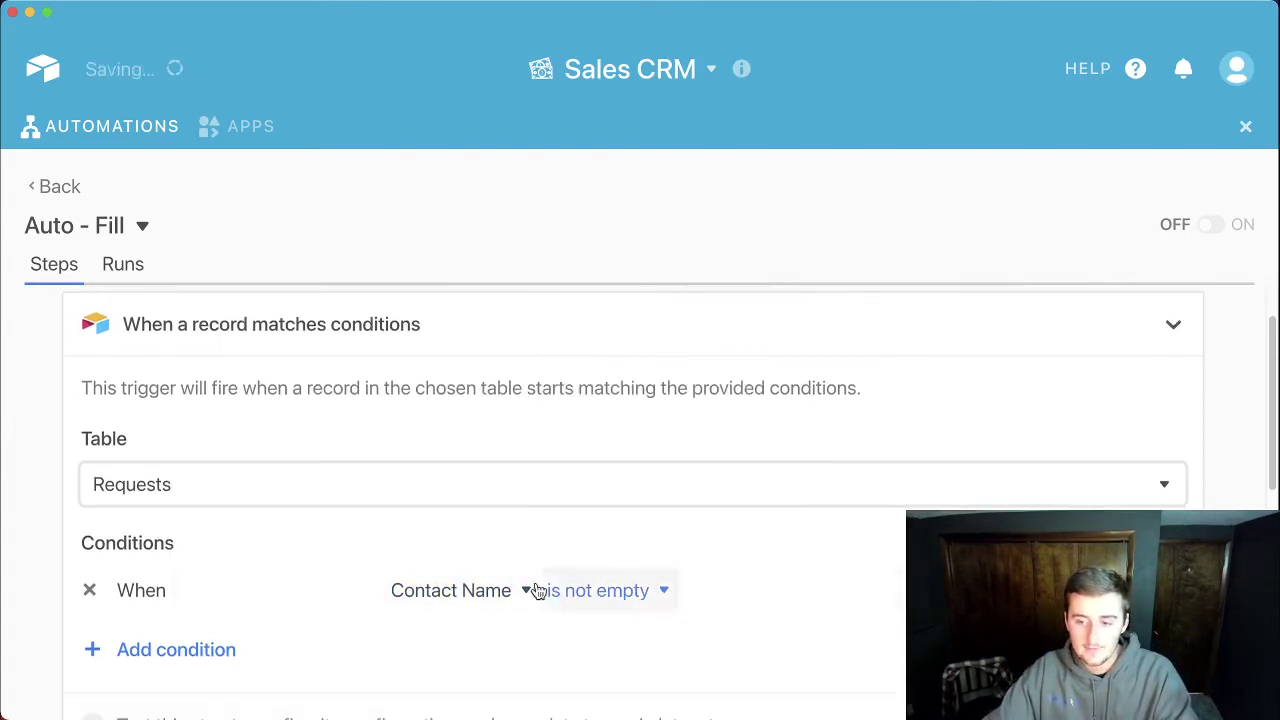
scroll(291, 595, "down", 2)
Step: Add a second condition, Request is not empty, and collapse the trigger card
left_click(186, 561)
left_click(368, 575)
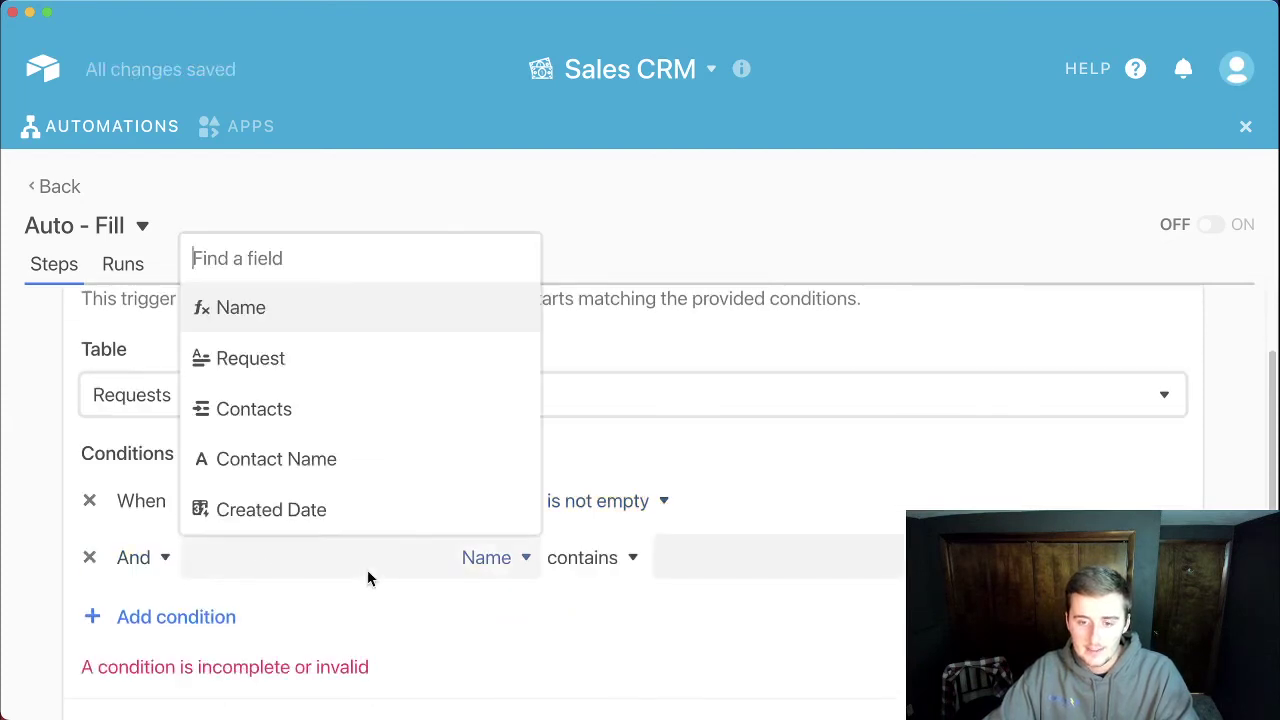
left_click(307, 363)
left_click(609, 553)
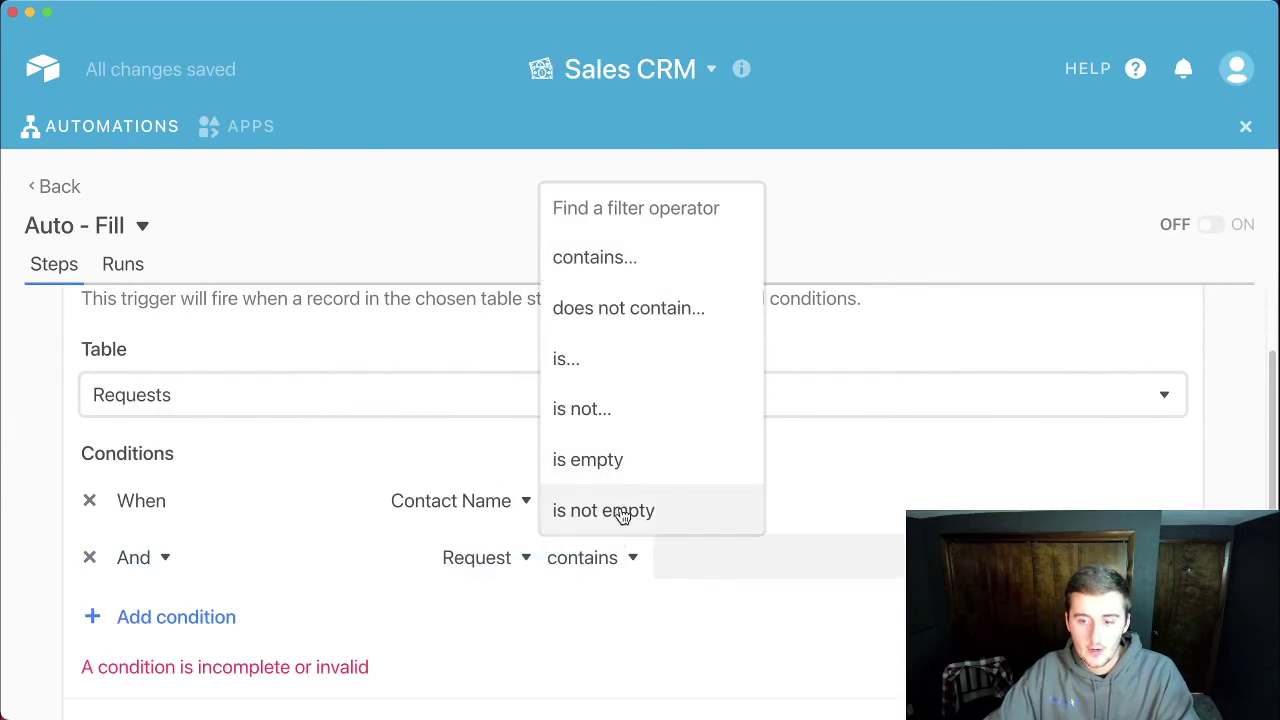
left_click(622, 511)
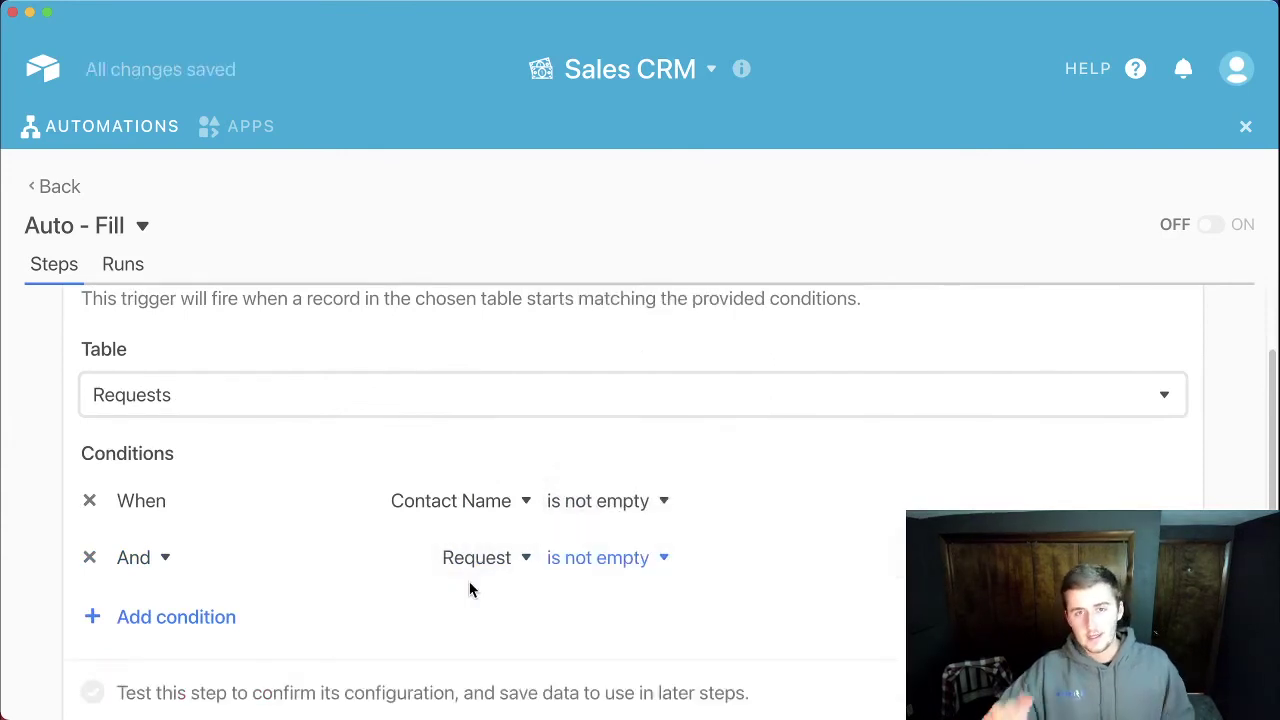
scroll(469, 582, "down", 1)
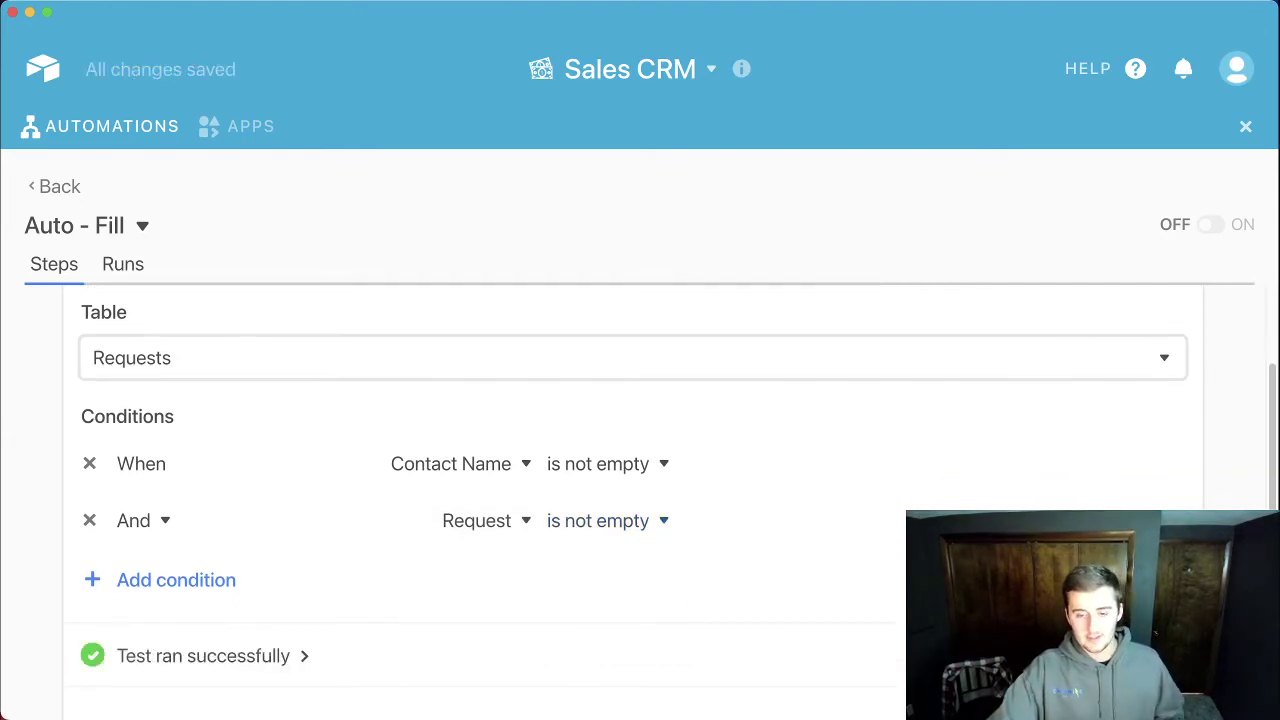
scroll(828, 511, "down", 3)
left_click(828, 511)
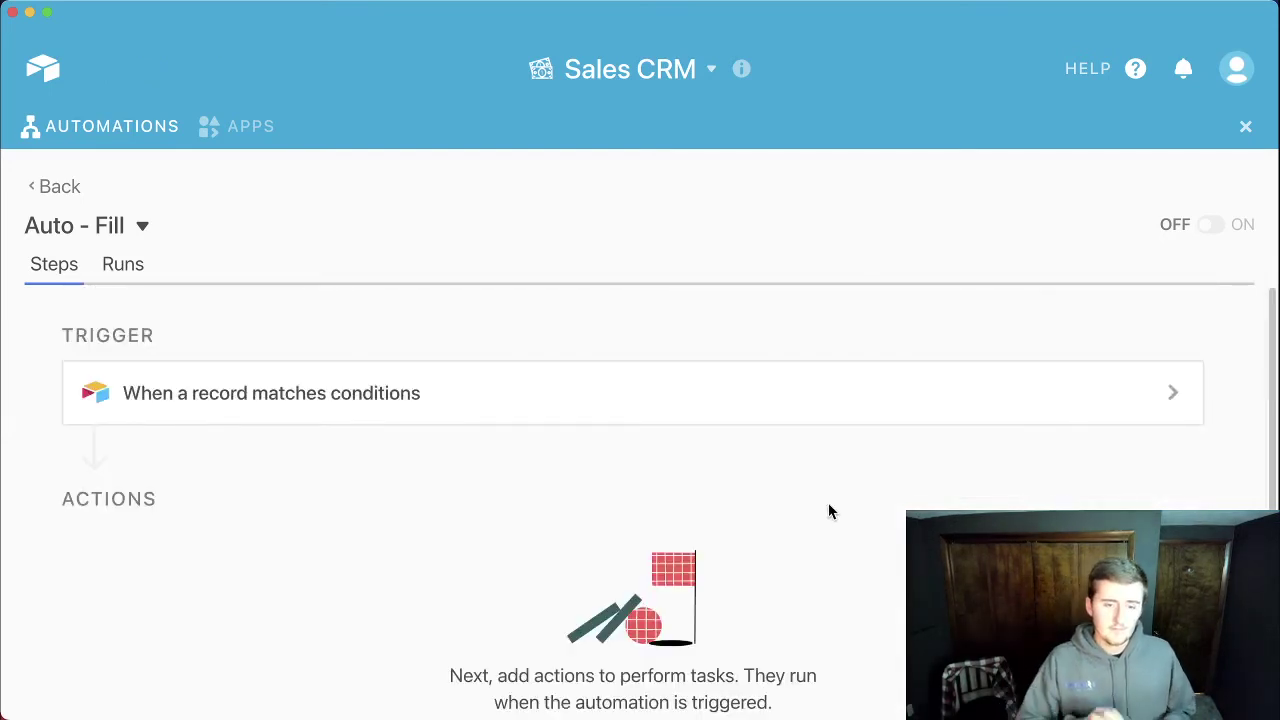
scroll(828, 511, "down", 1)
Step: Add an Update record action to the Auto - Fill automation
scroll(828, 511, "down", 2)
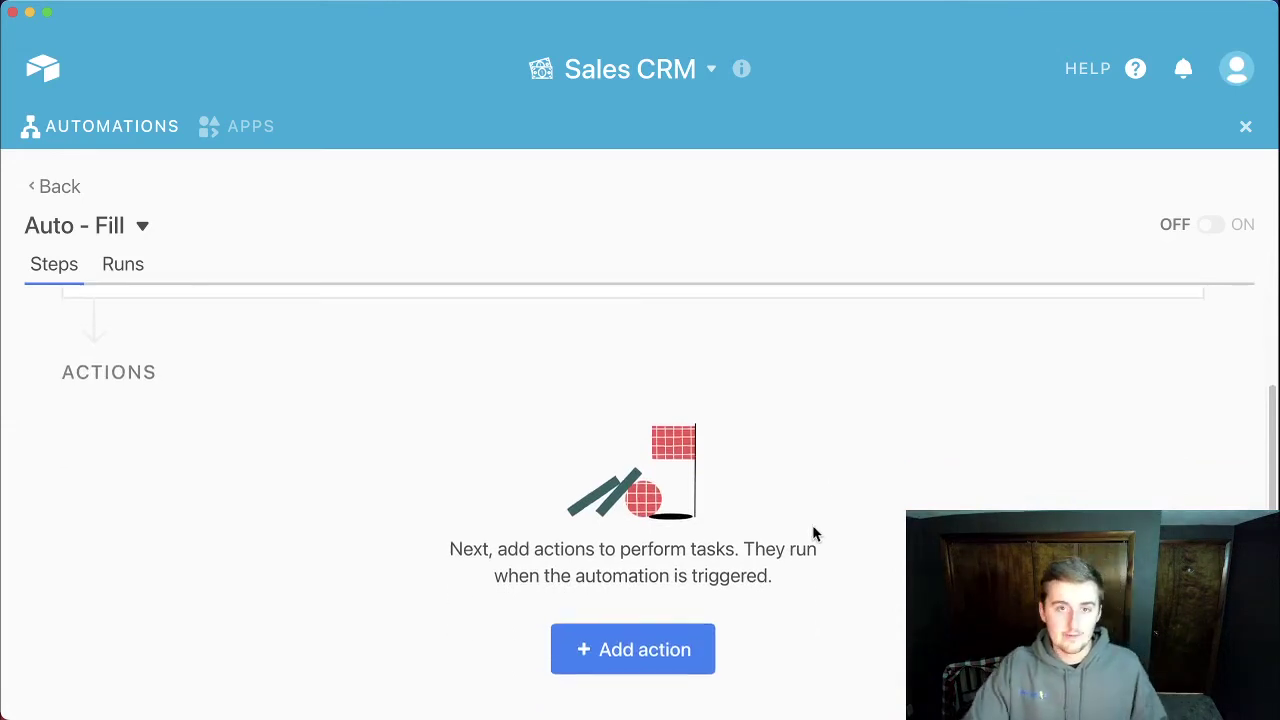
left_click(600, 662)
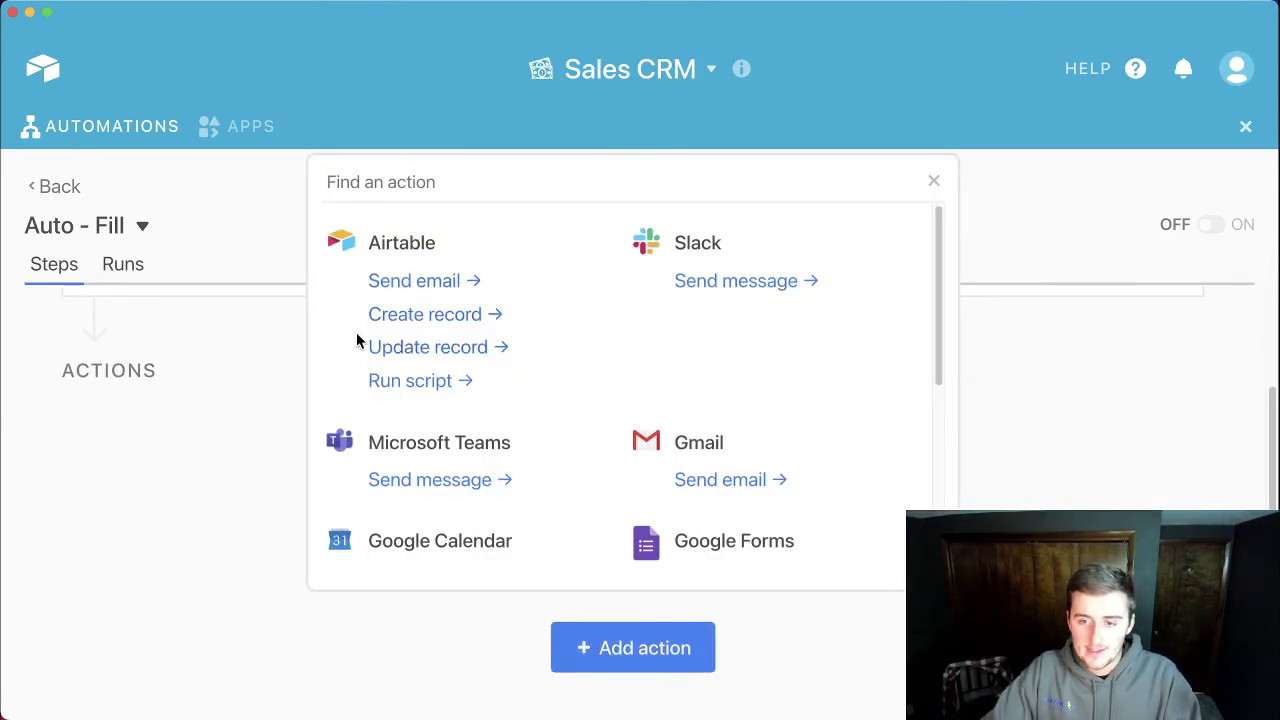
left_click(444, 347)
Step: Set the action's Record ID to the trigger record's Record ID and its table to Requests
scroll(160, 400, "down", 2)
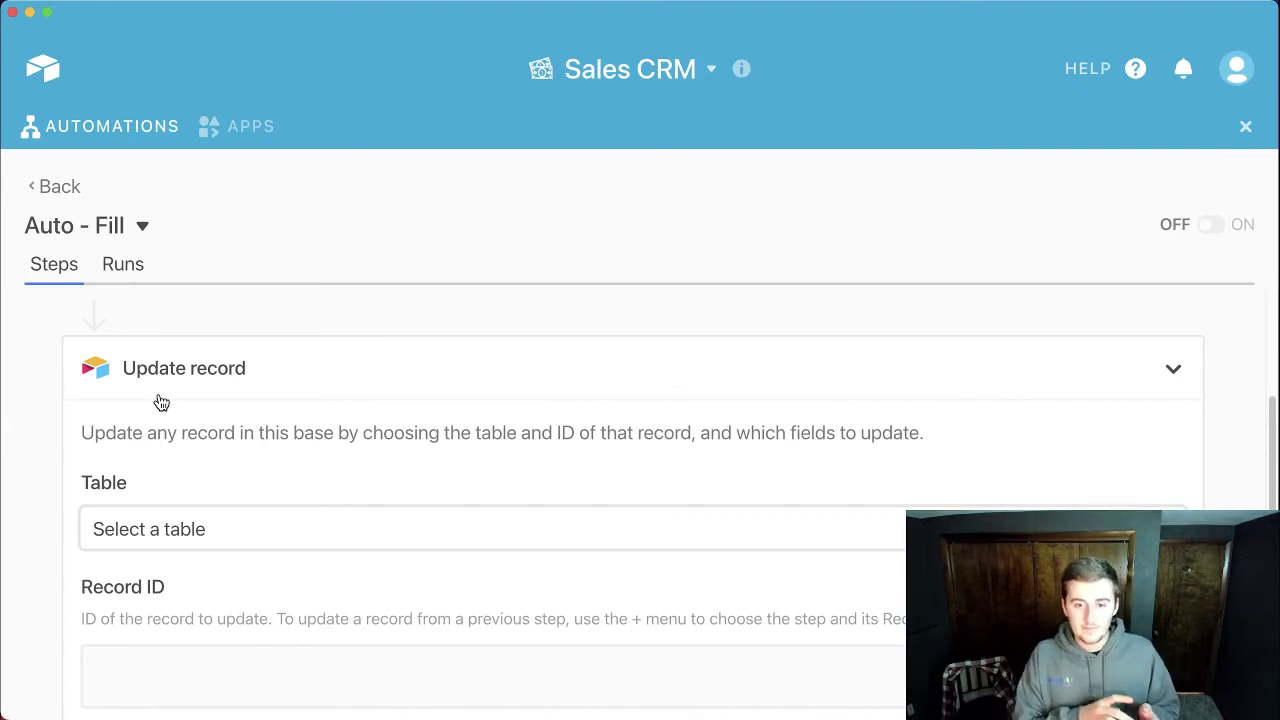
scroll(160, 395, "down", 3)
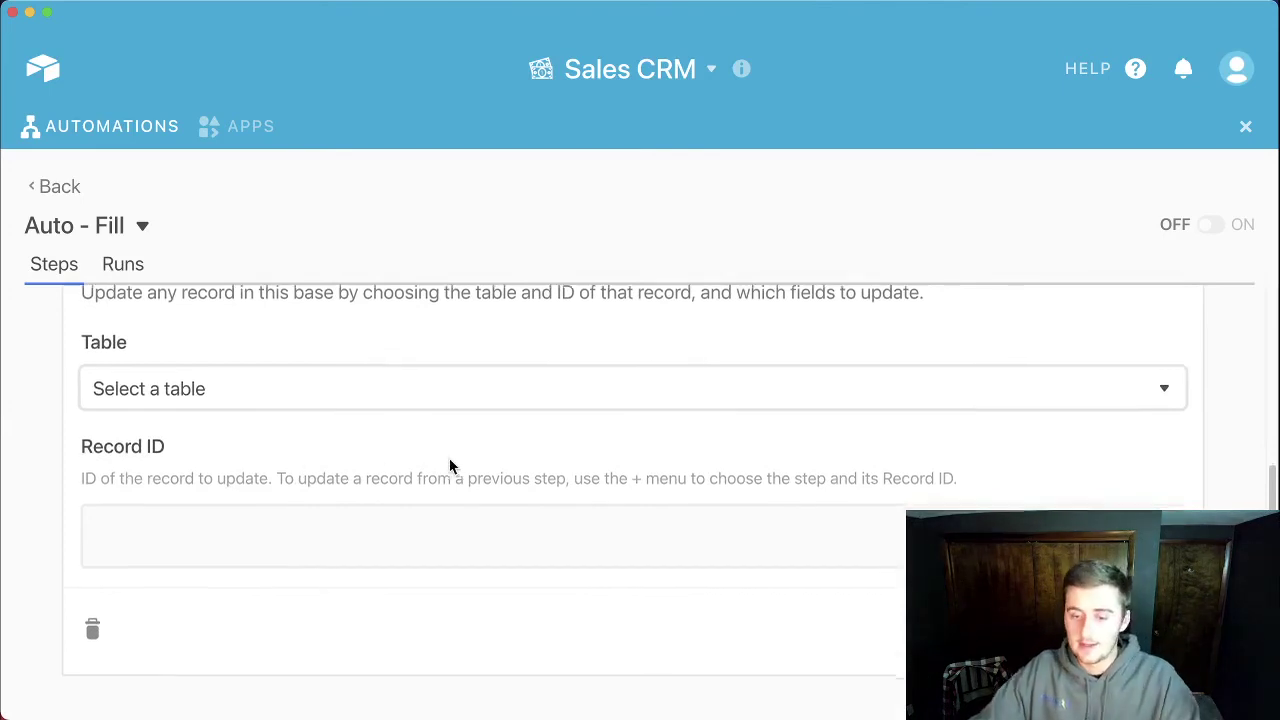
left_click(1143, 508)
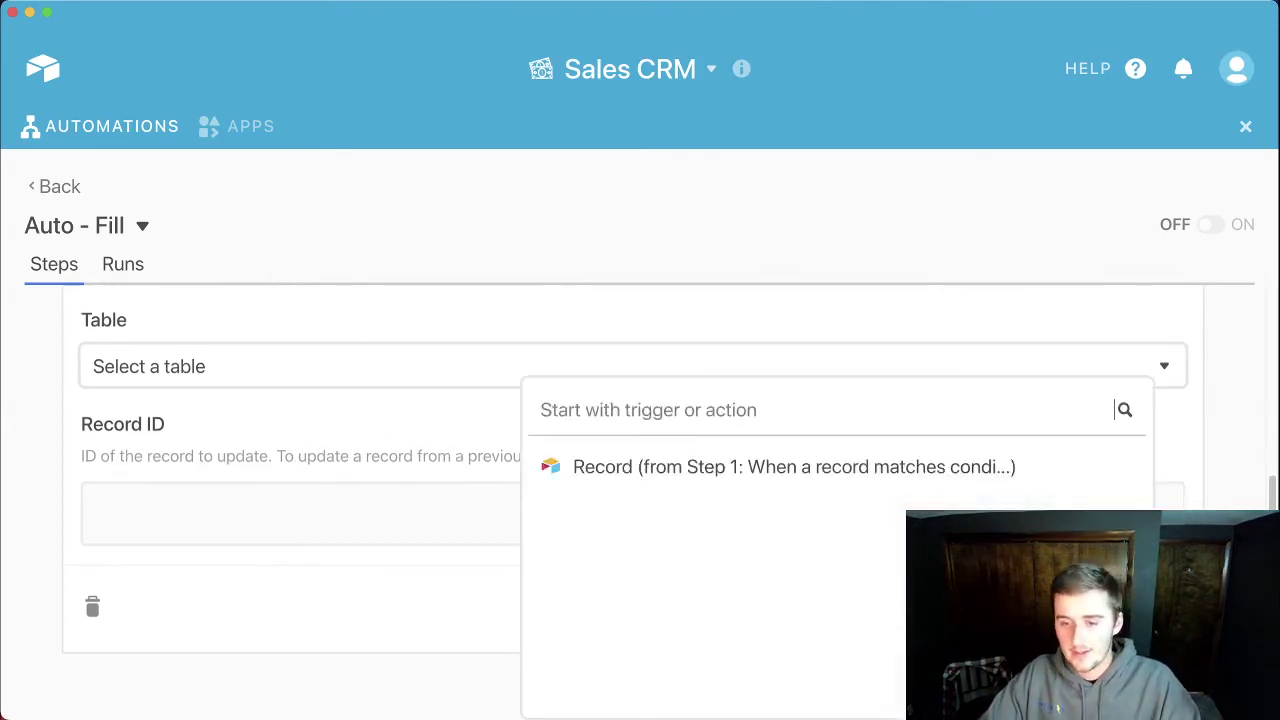
left_click(1097, 467)
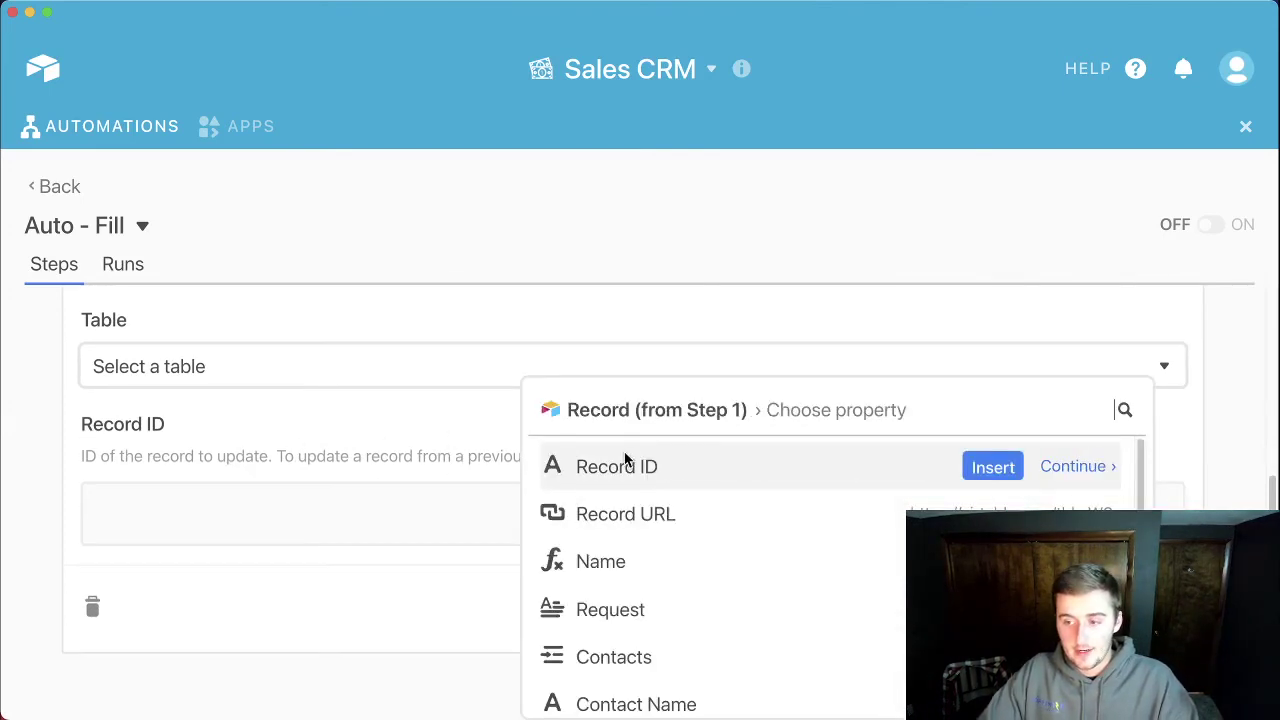
left_click(990, 469)
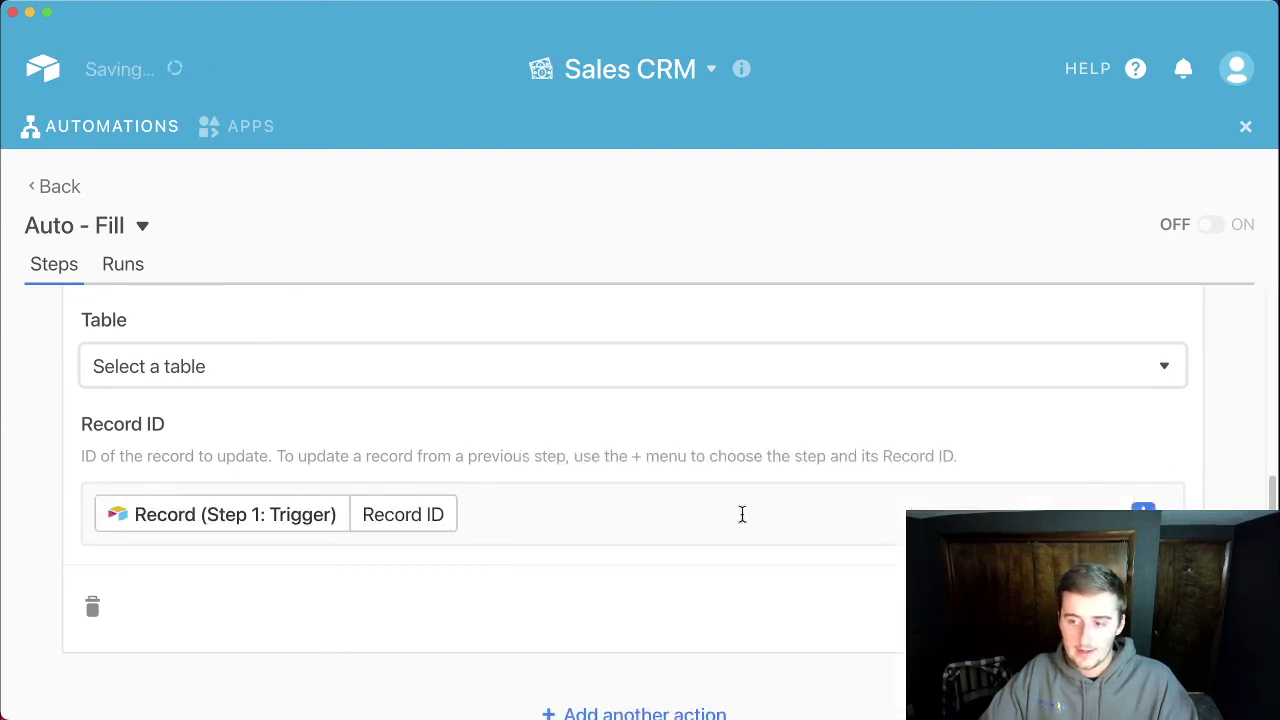
left_click(240, 366)
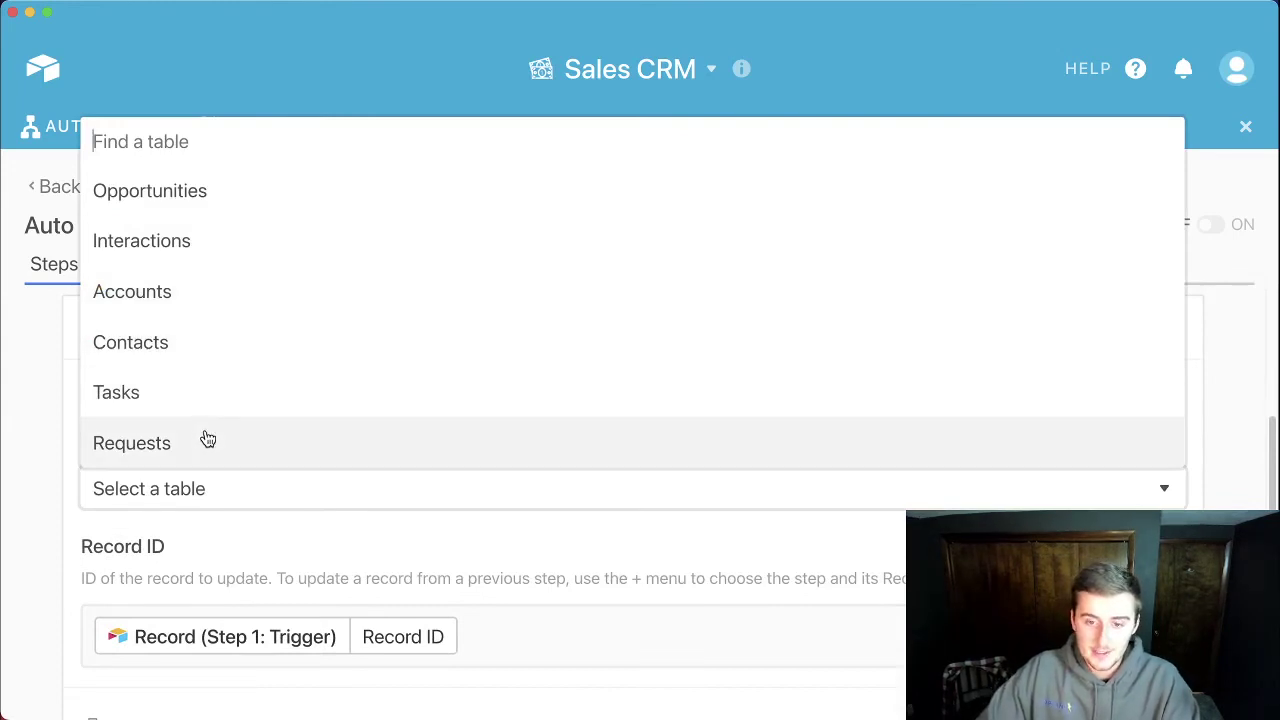
left_click(206, 439)
scroll(228, 503, "down", 4)
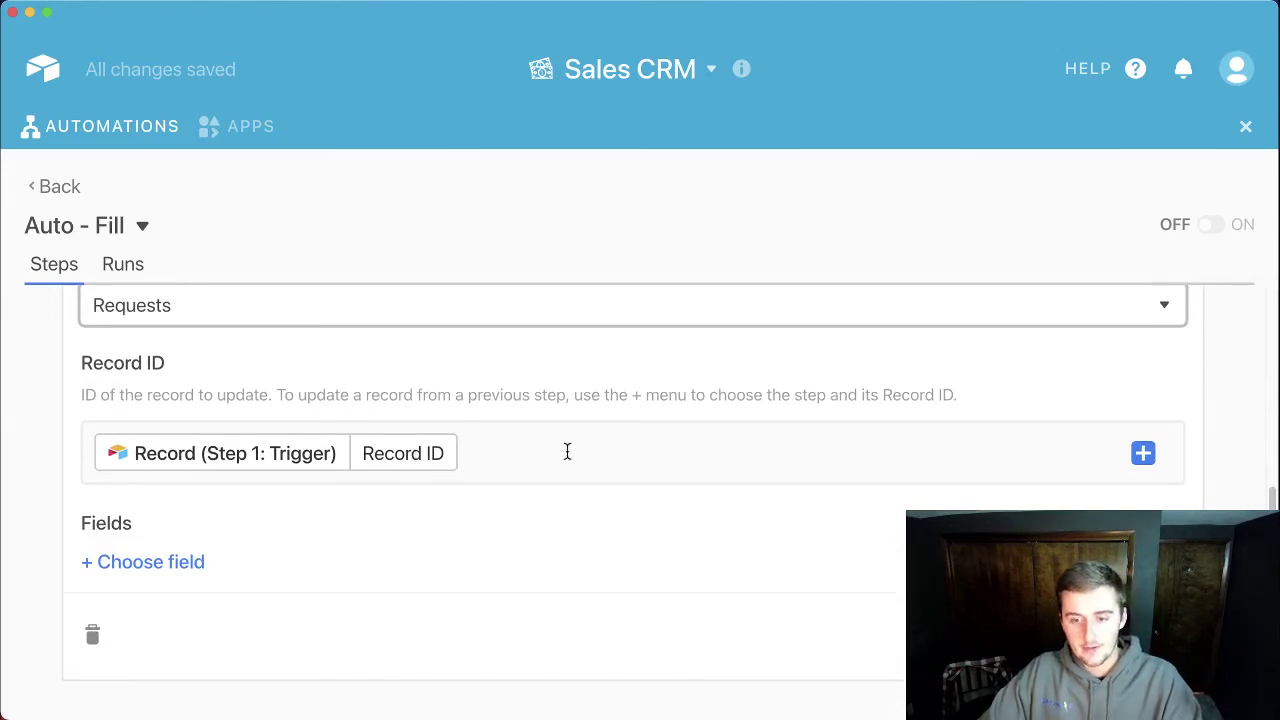
scroll(567, 452, "up", 10)
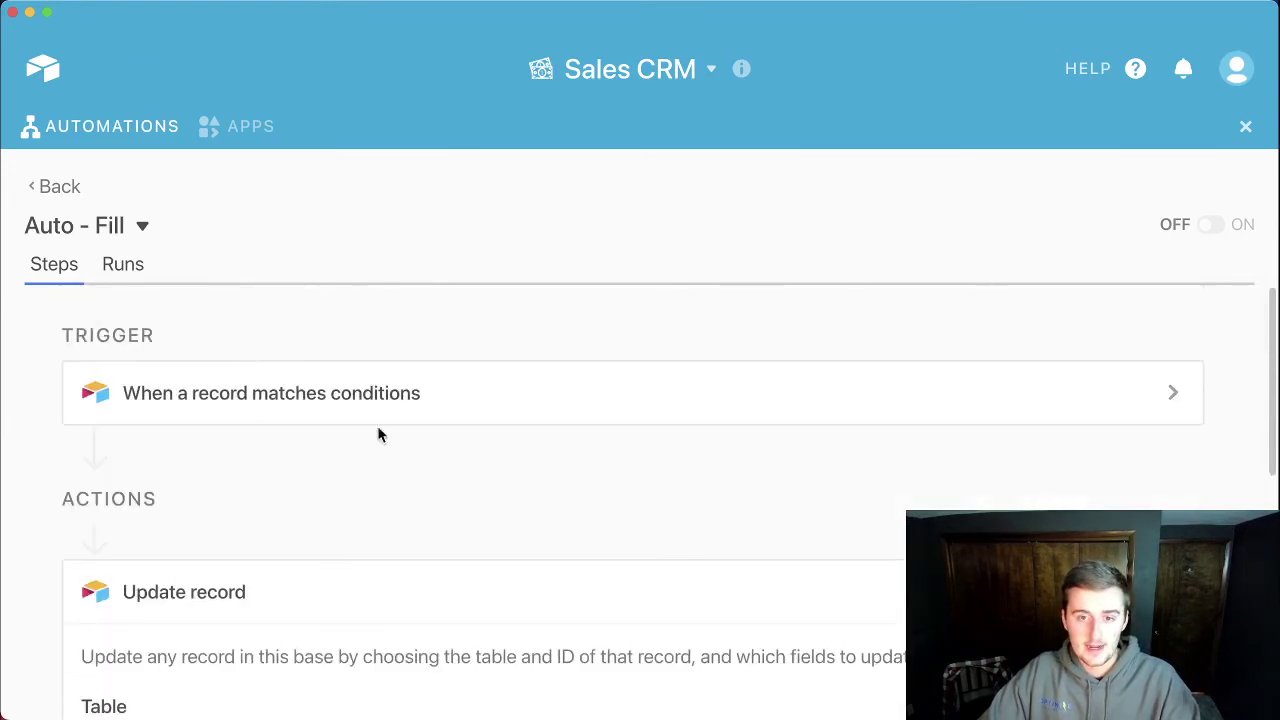
scroll(378, 434, "down", 10)
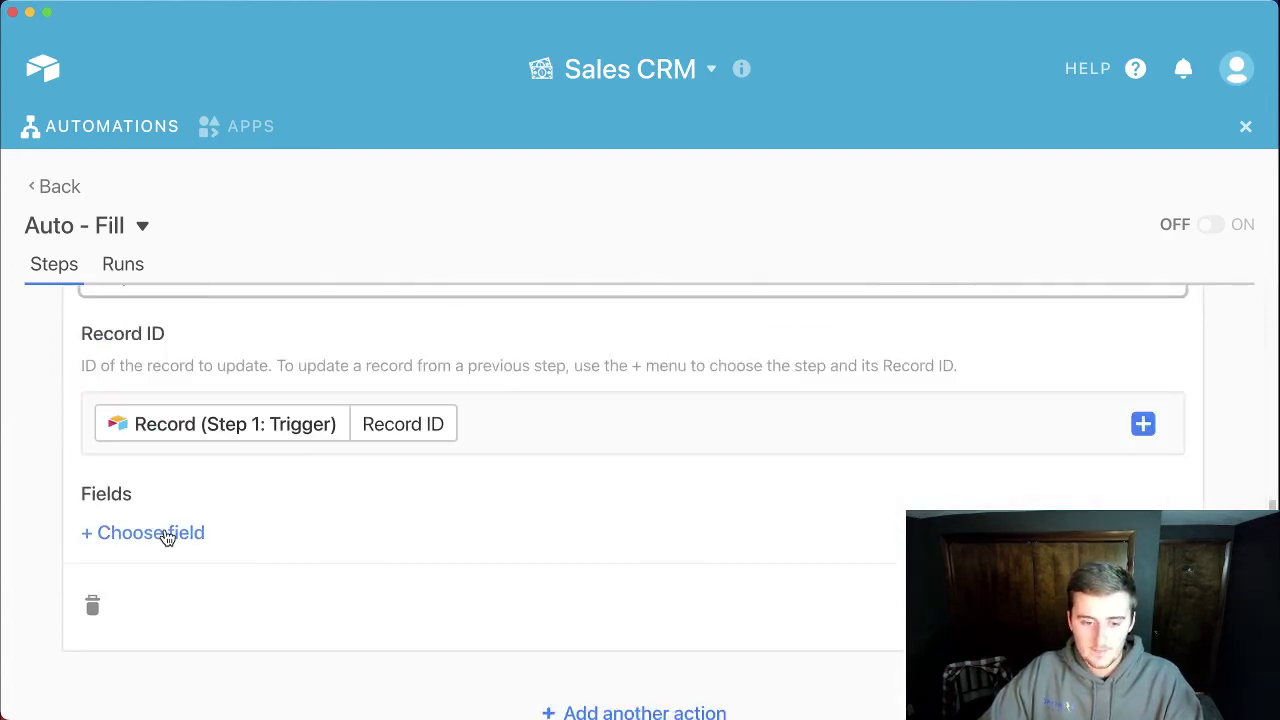
Step: Set the action's Contacts field to the trigger's Contact Name and turn Auto - Fill on
left_click(166, 588)
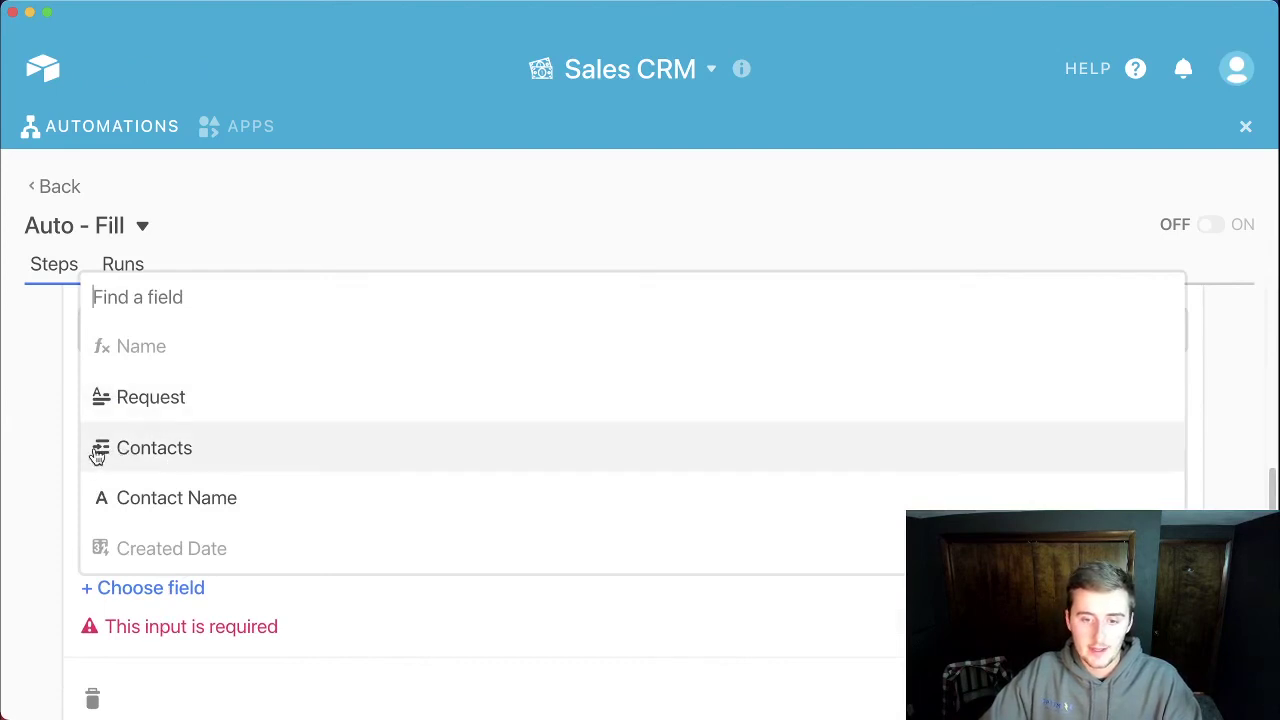
left_click(155, 450)
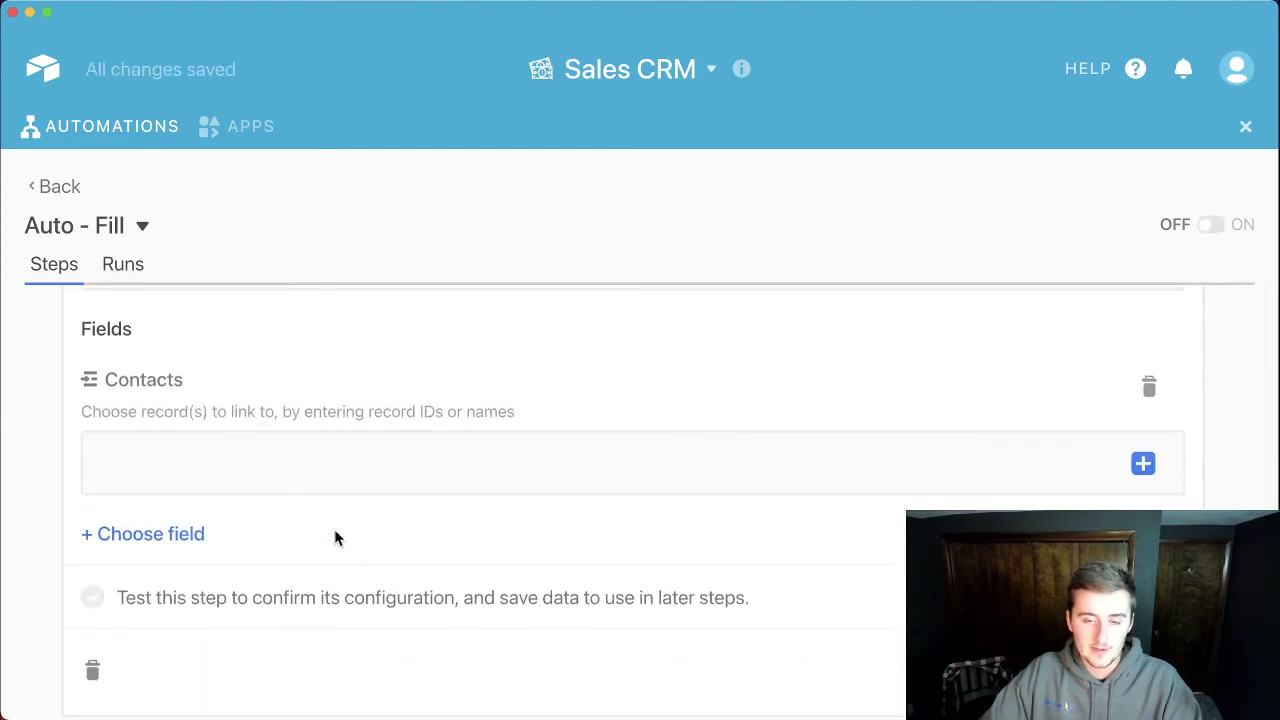
left_click(1141, 466)
left_click(1078, 465)
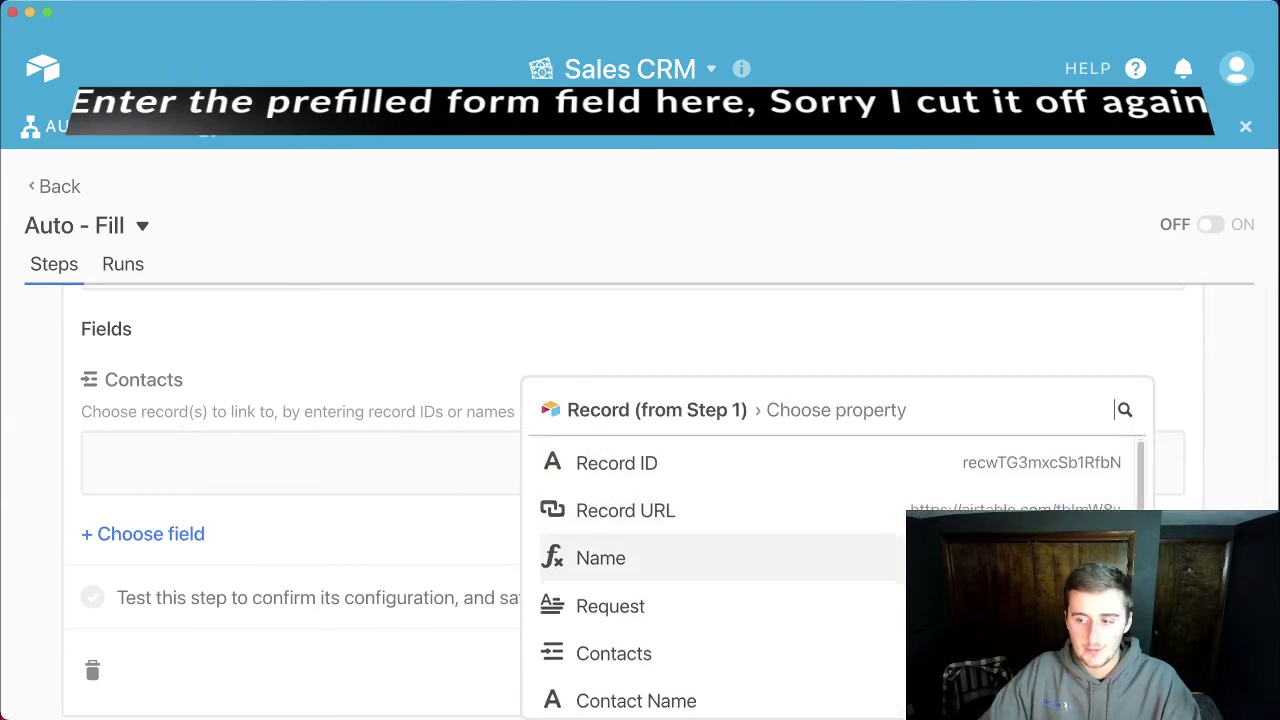
scroll(720, 560, "down", 2)
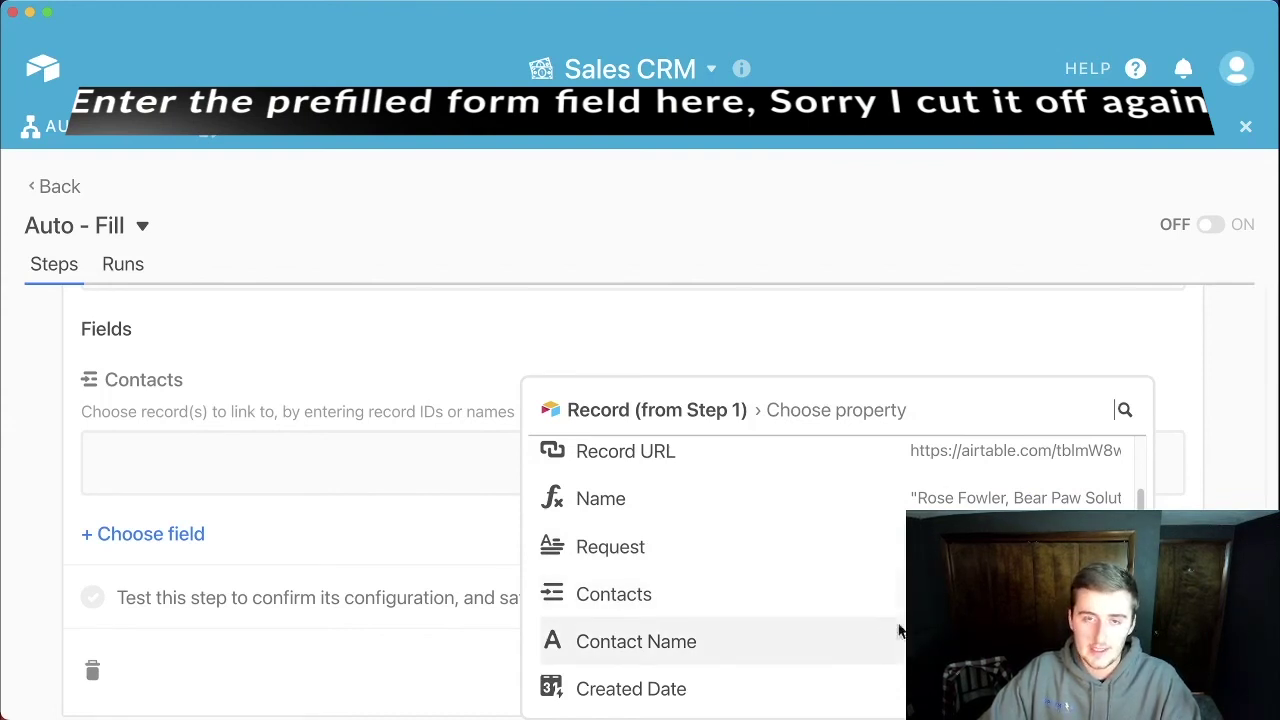
left_click(720, 641)
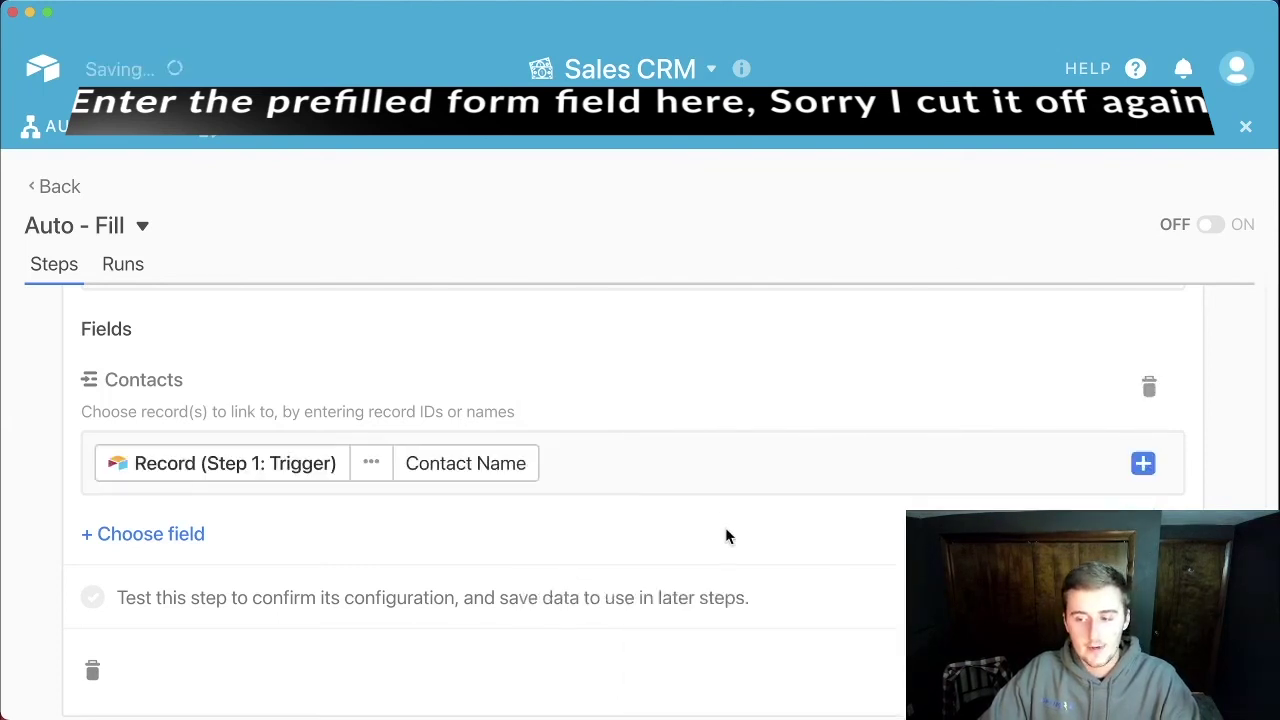
scroll(722, 520, "down", 1)
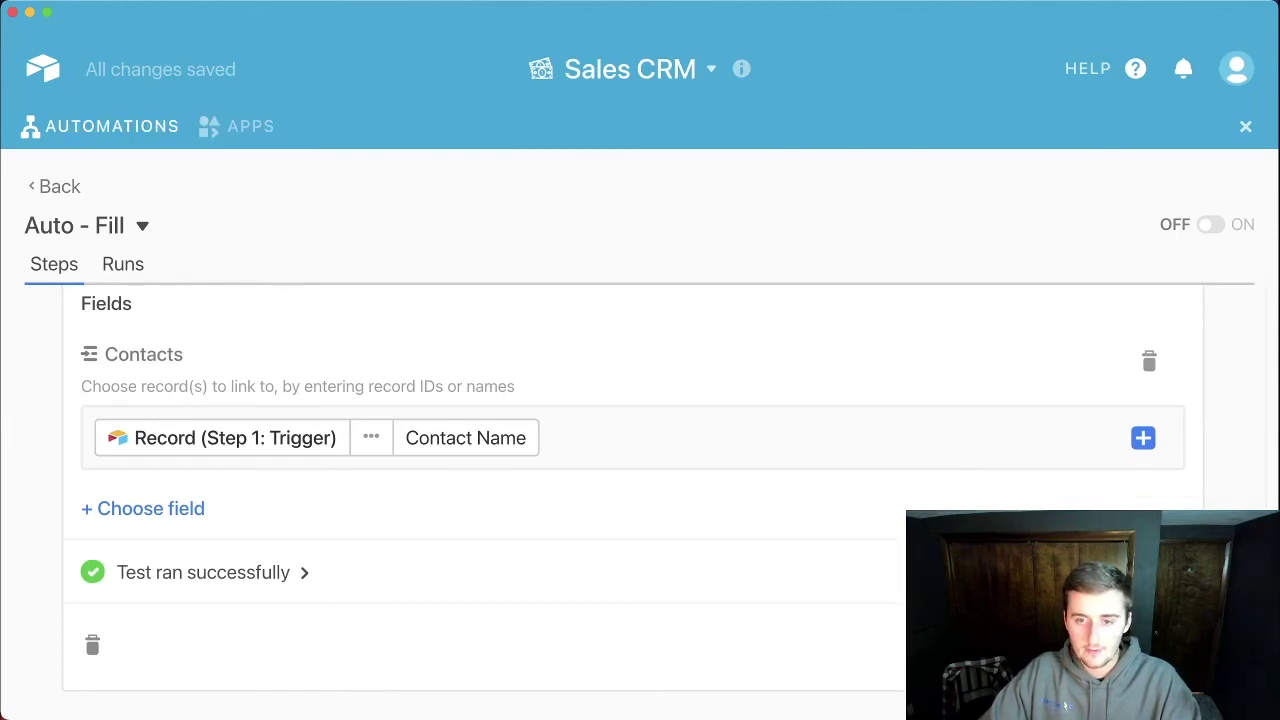
left_click(1208, 225)
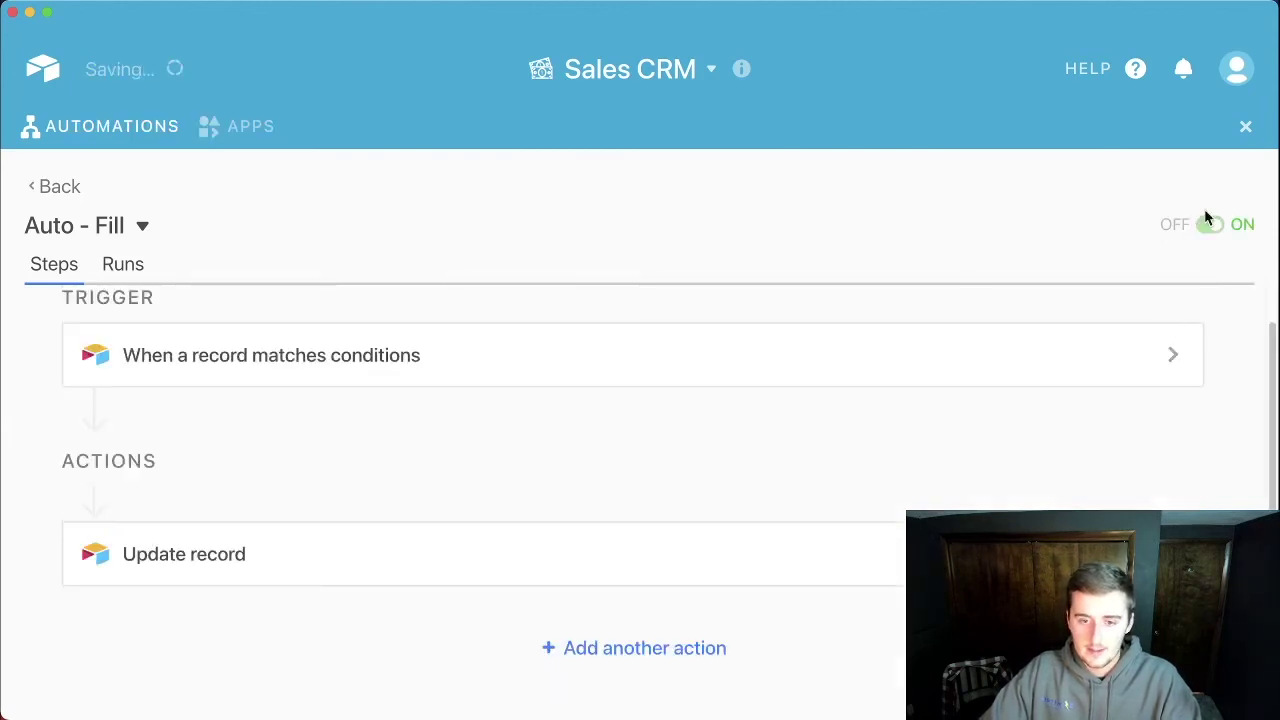
Step: Close Automations and open the row 8 contact's prefilled Requests Form link from Contacts
left_click(1244, 130)
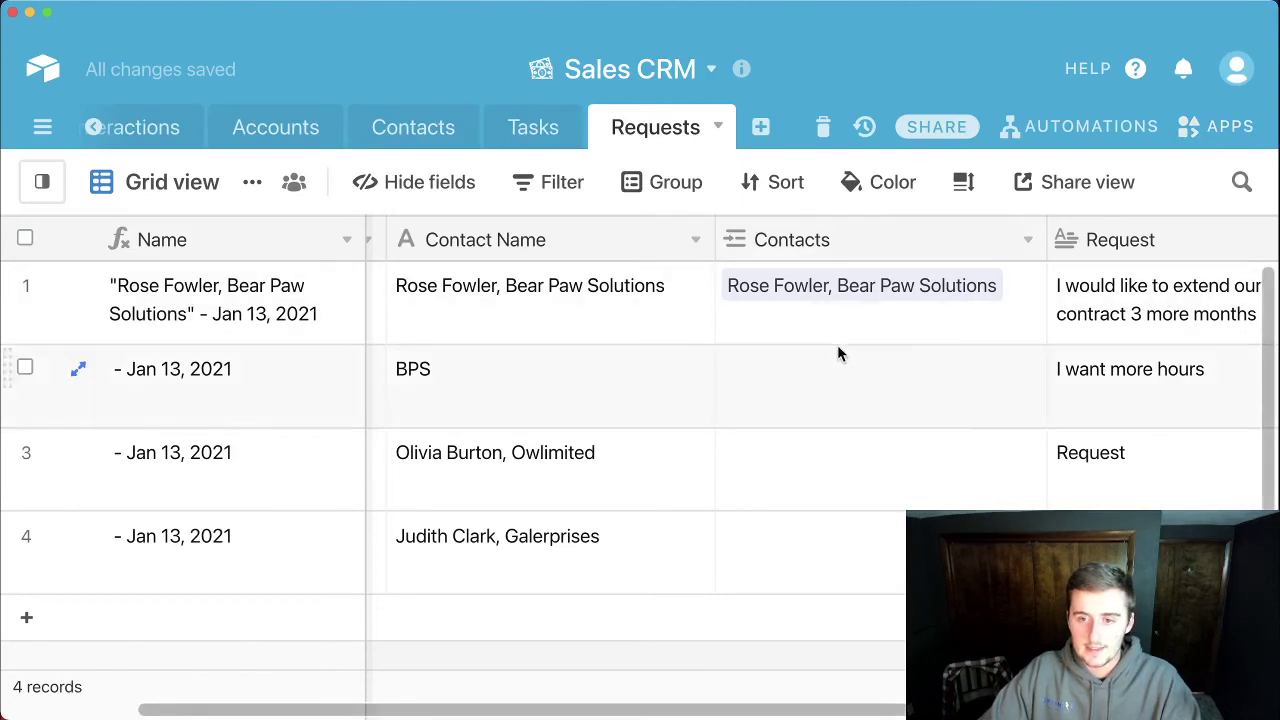
left_click(40, 182)
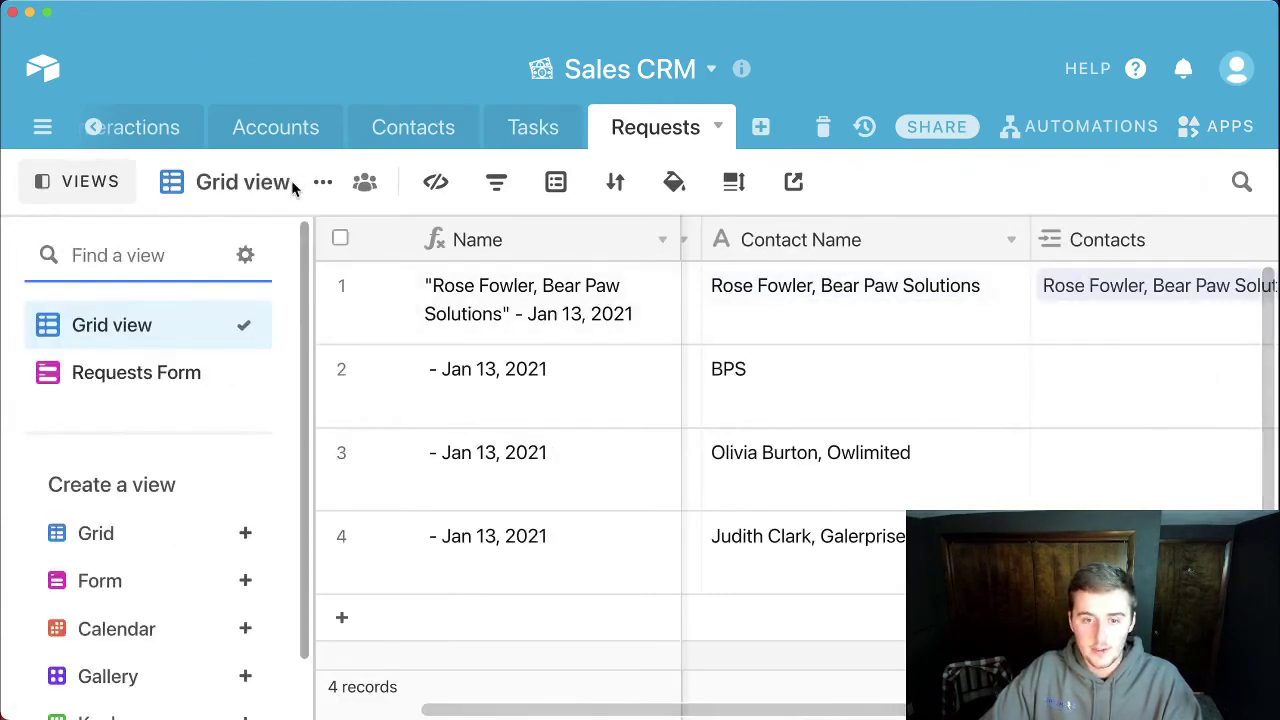
left_click(76, 181)
left_click(402, 130)
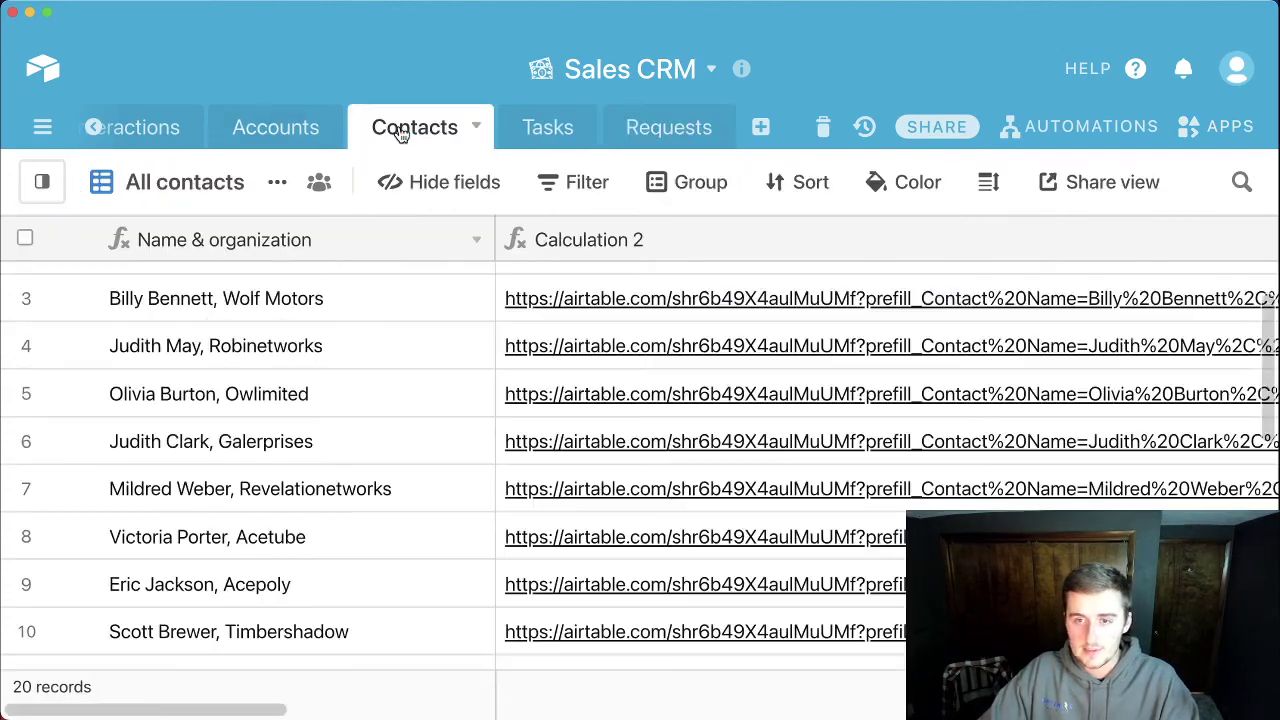
left_click(586, 398)
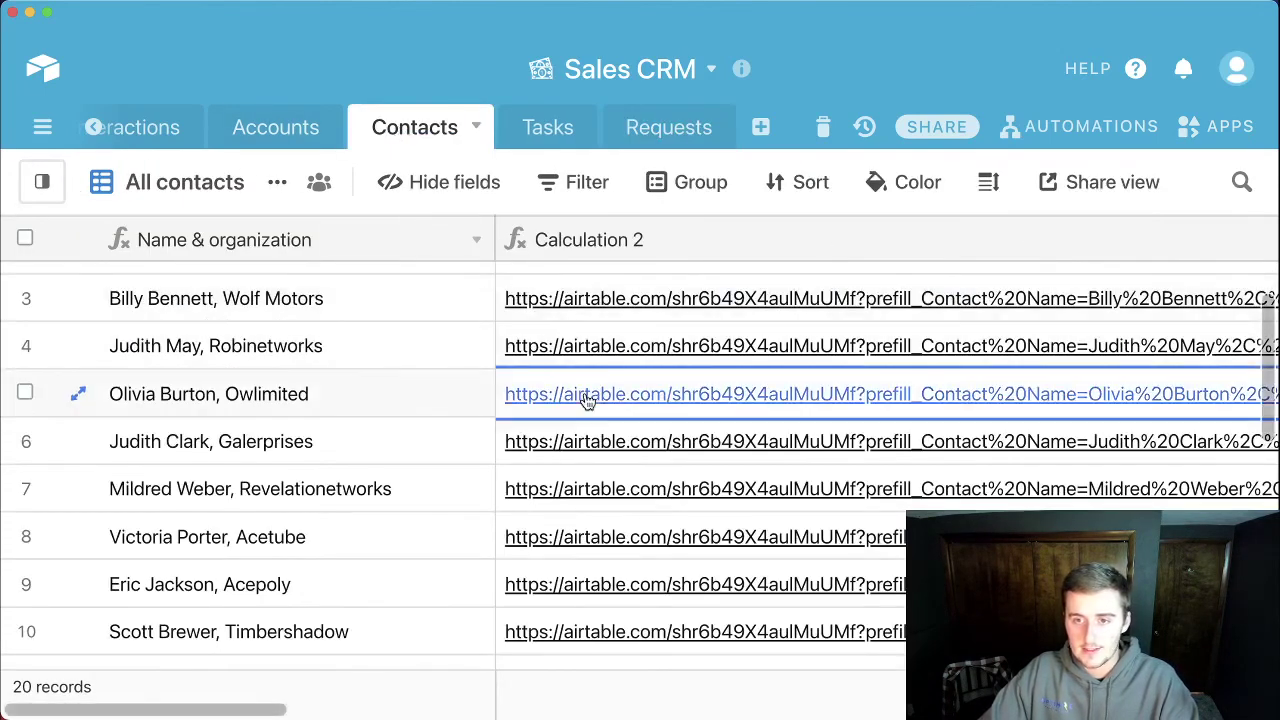
left_click(595, 537)
left_click(594, 540)
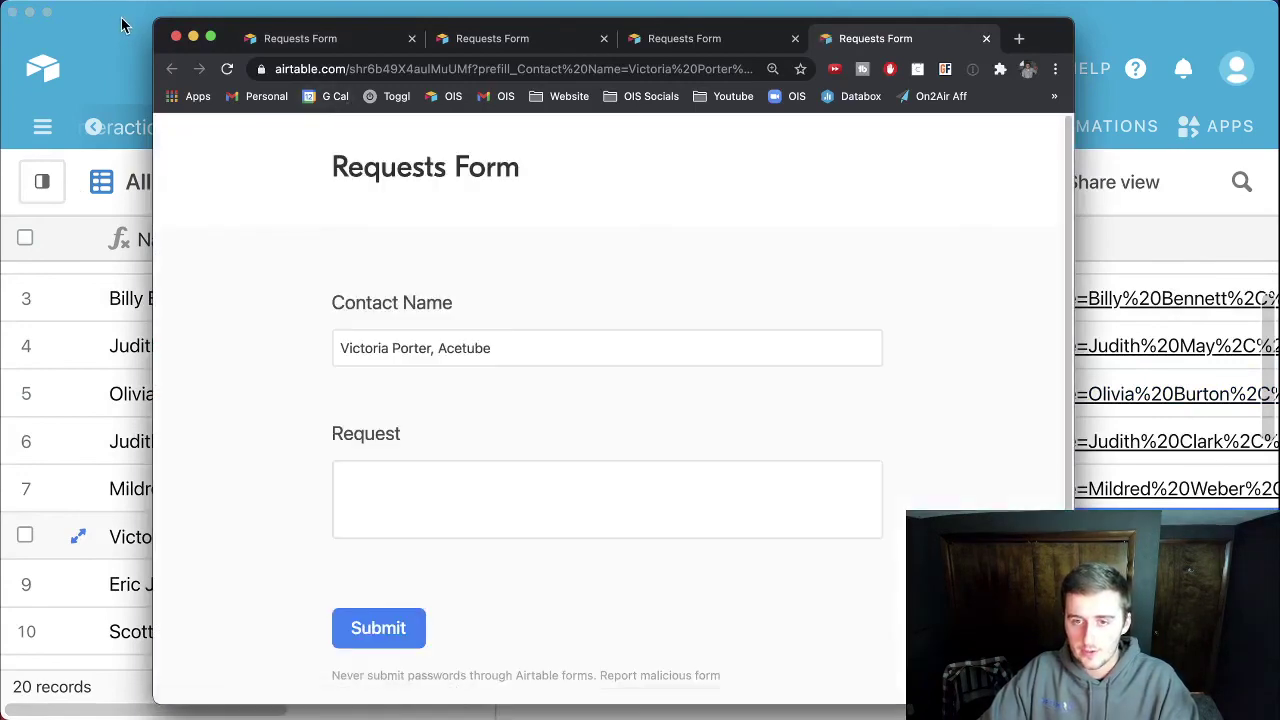
Step: Enter 's' as the Request in the prefilled form and submit it
left_click(120, 23)
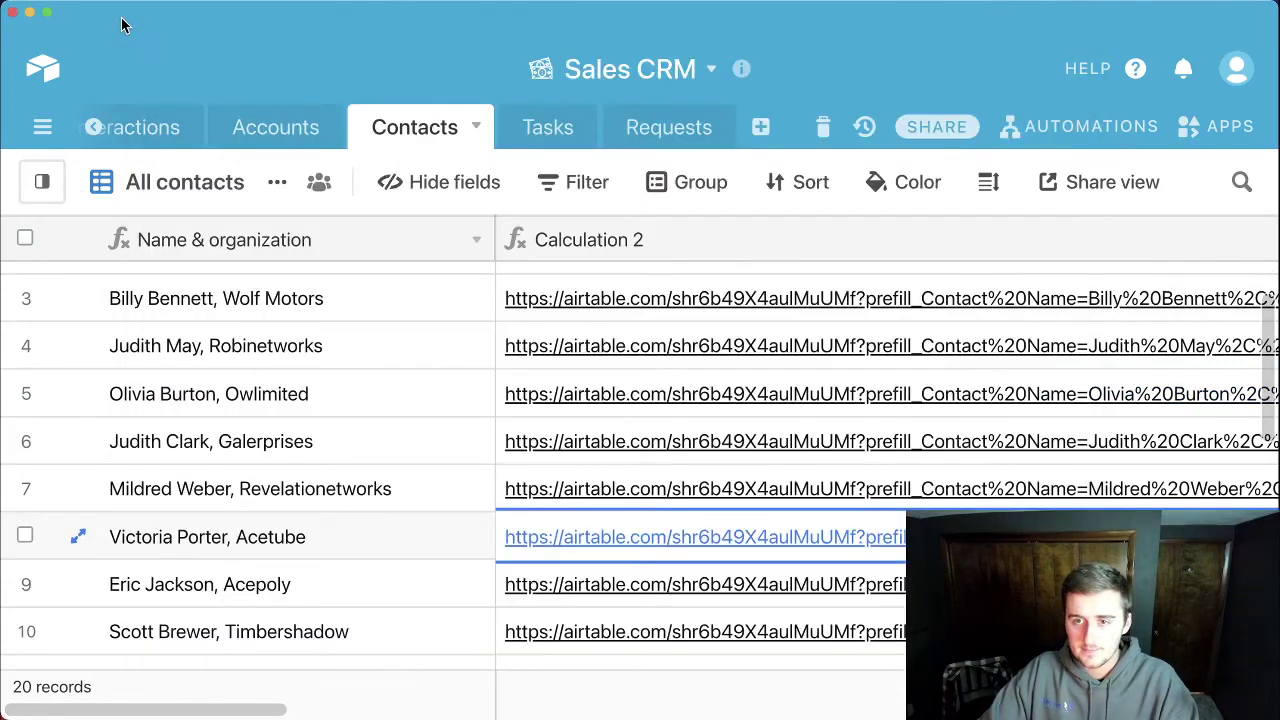
left_click(645, 140)
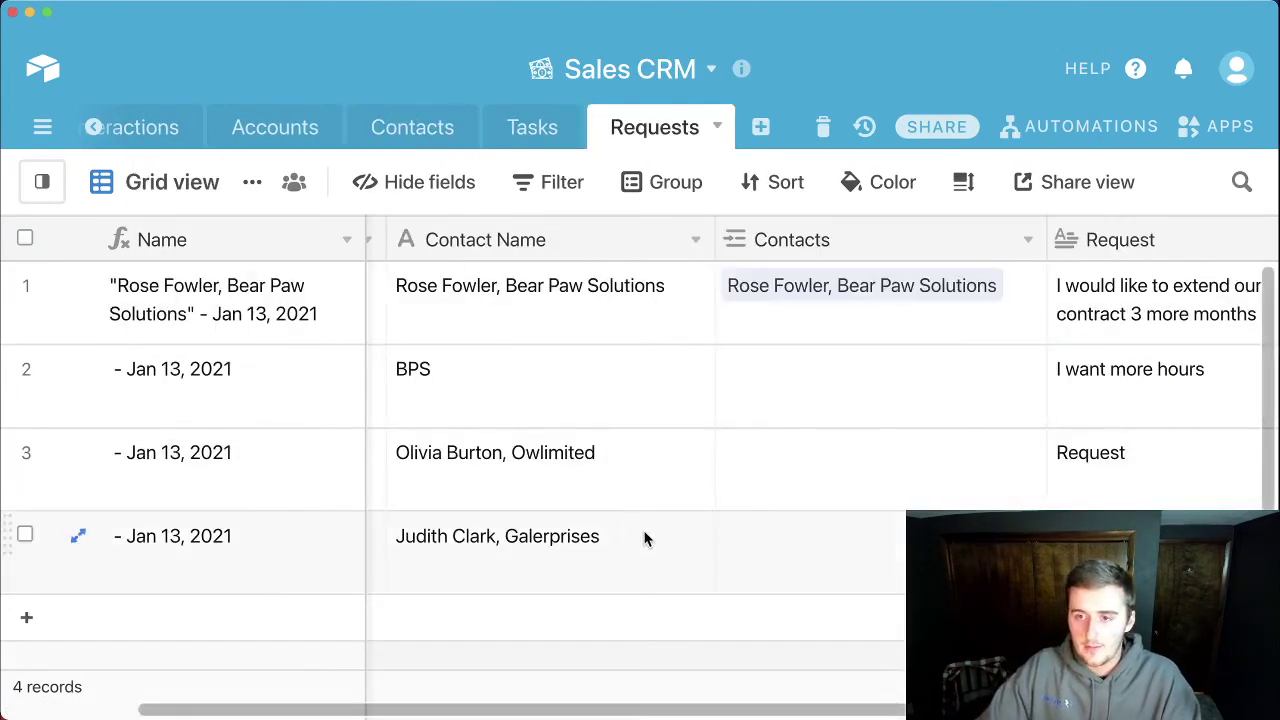
scroll(646, 534, "down", 3)
key("super+Tab")
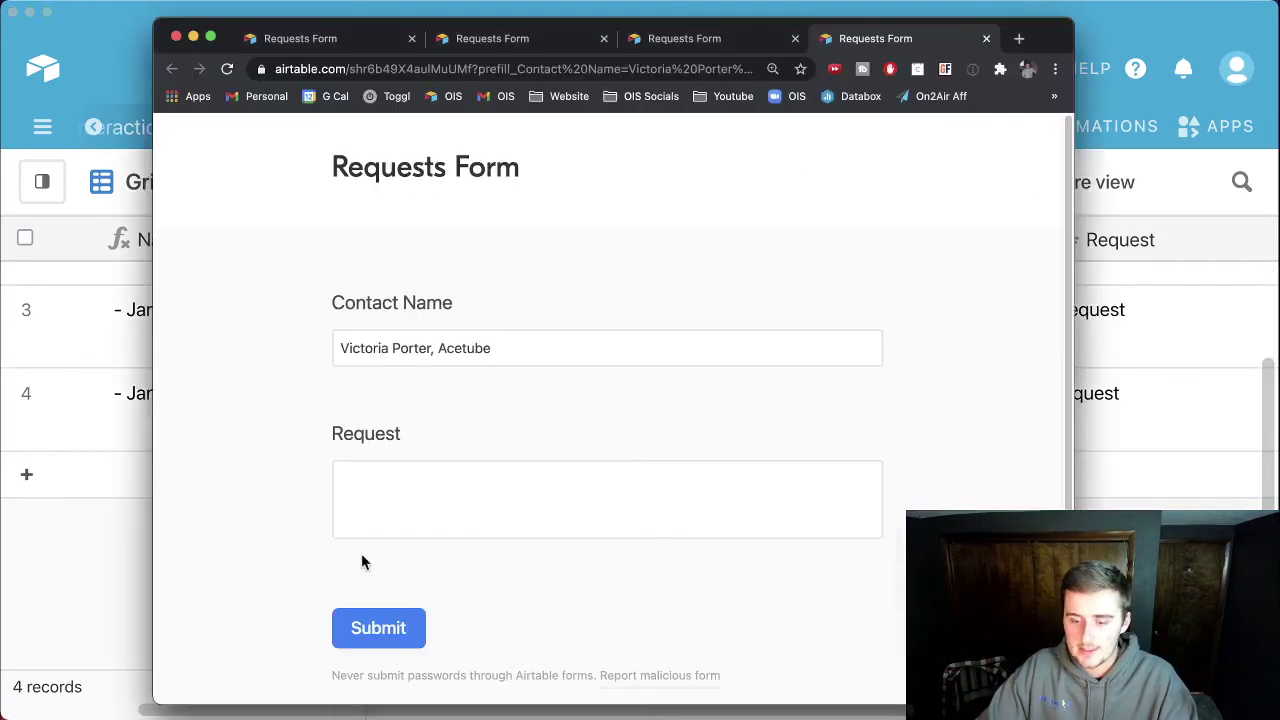
left_click(383, 468)
type("s")
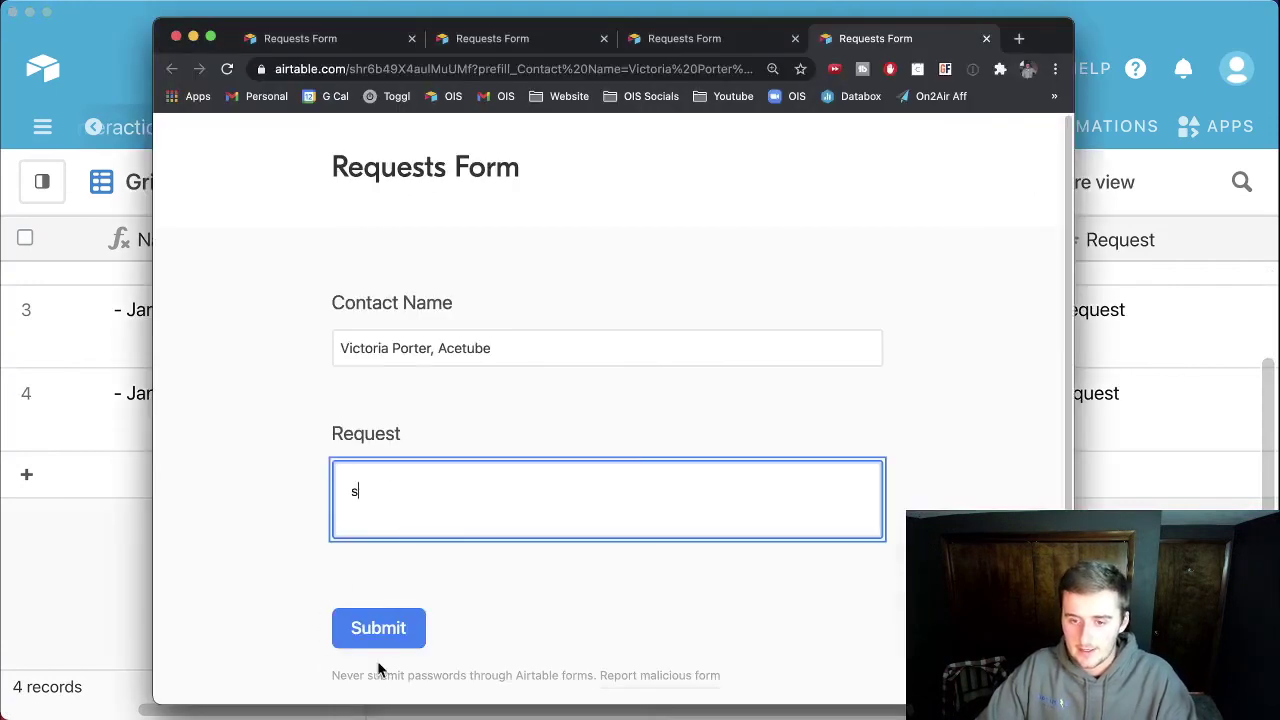
left_click(375, 630)
left_click(140, 590)
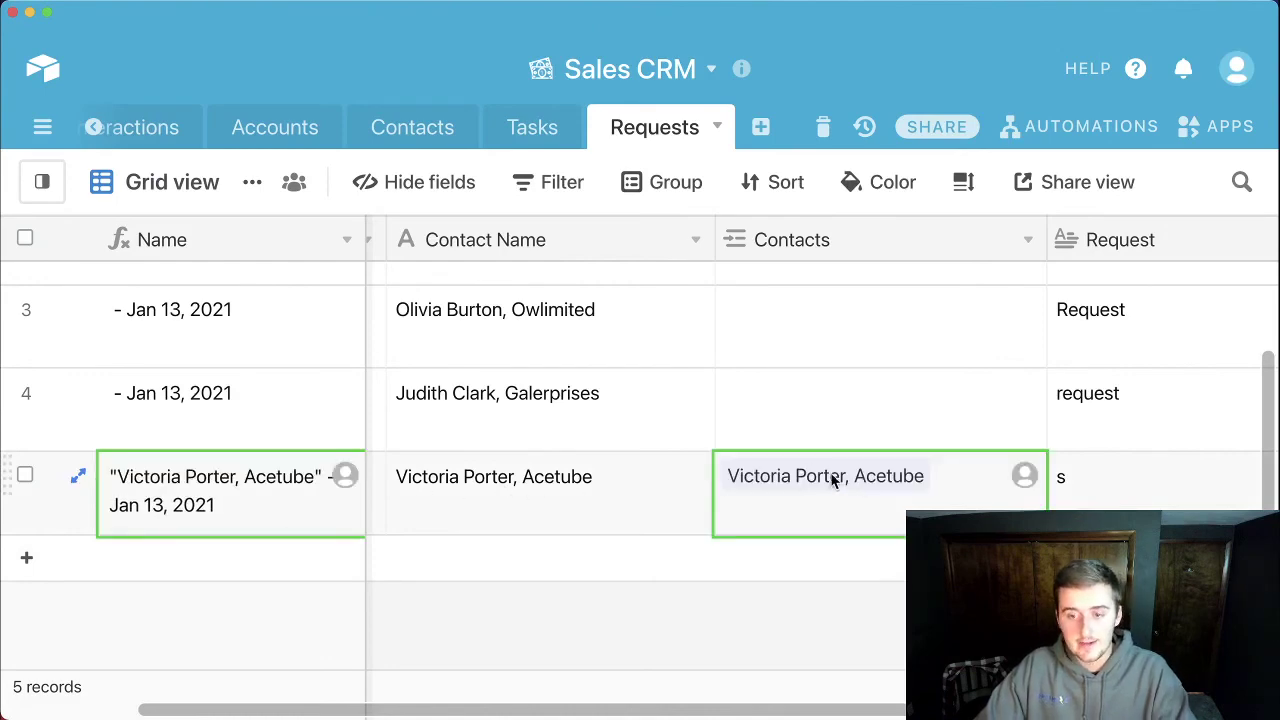
Step: Check the row 8 contact record and the Requests table for the auto-linked new request
left_click(381, 127)
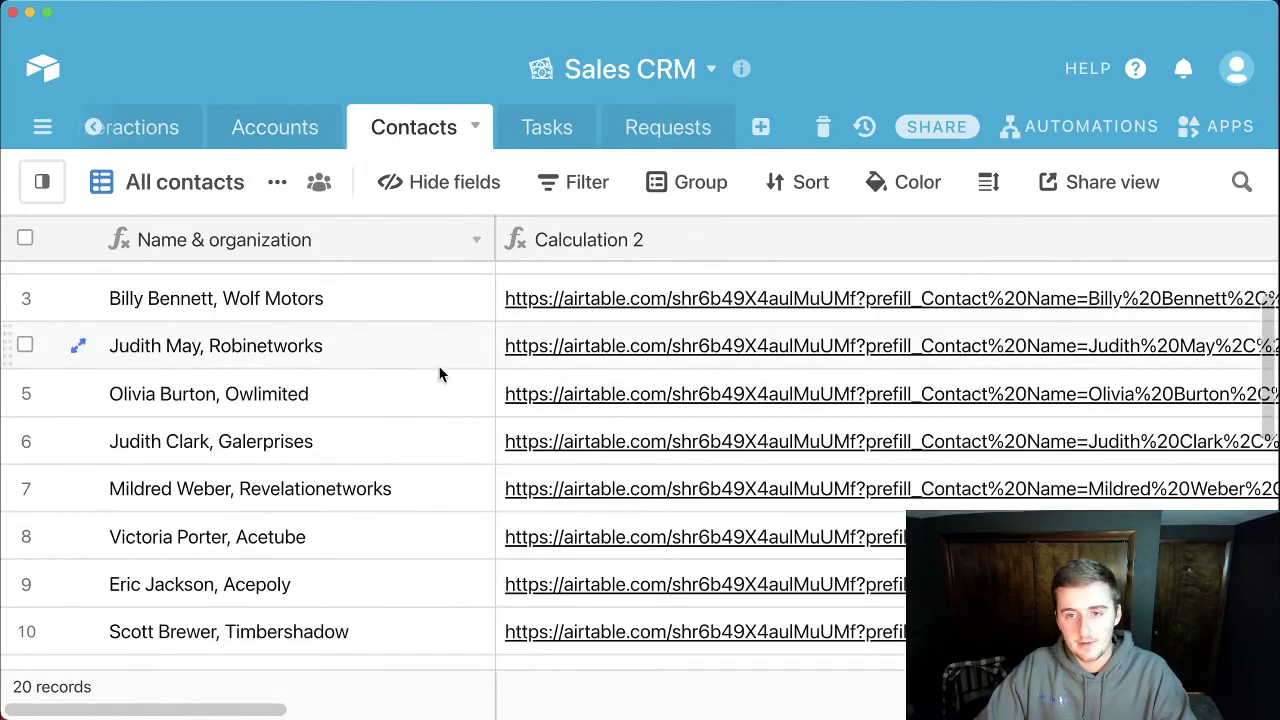
left_click(76, 539)
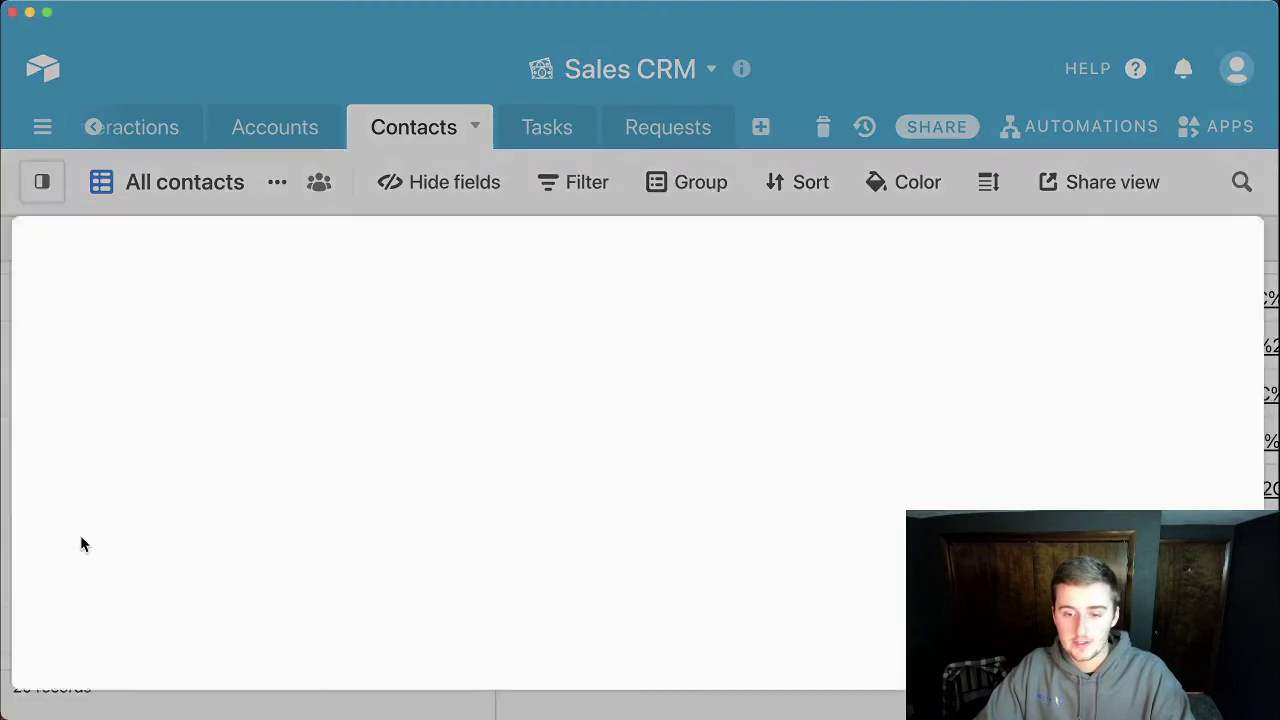
scroll(418, 482, "down", 10)
scroll(418, 482, "down", 10)
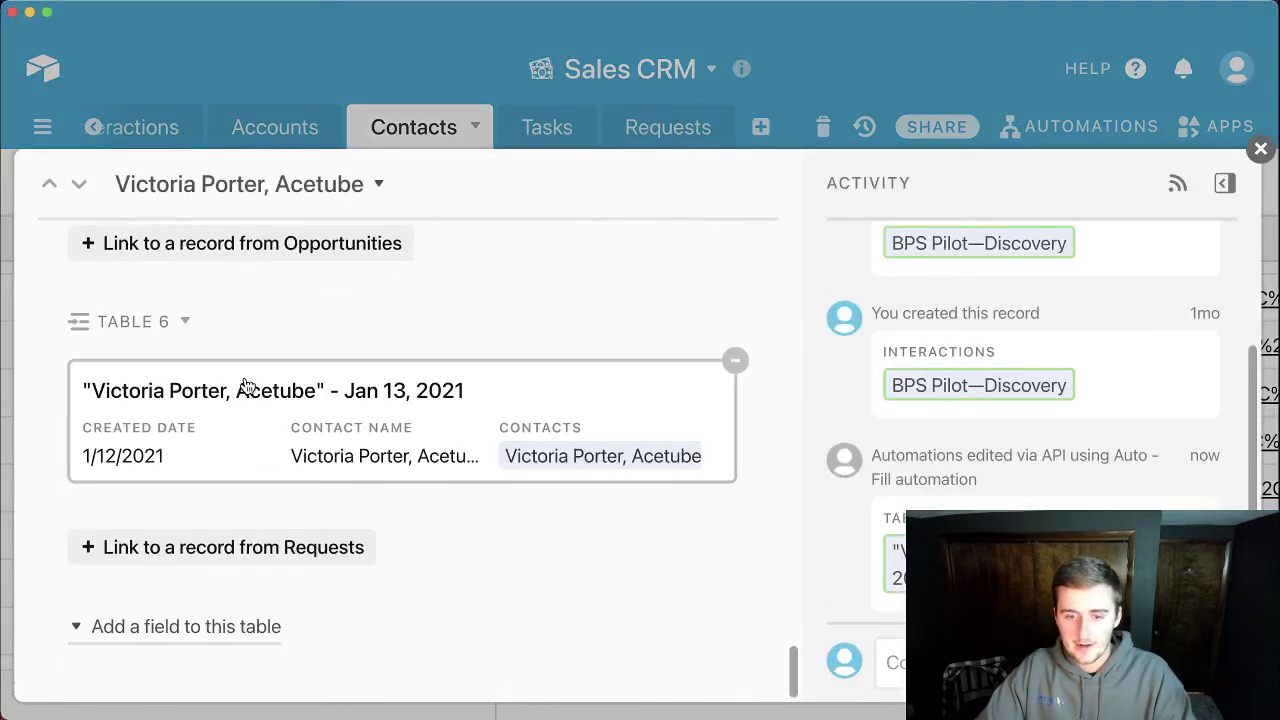
left_click(688, 125)
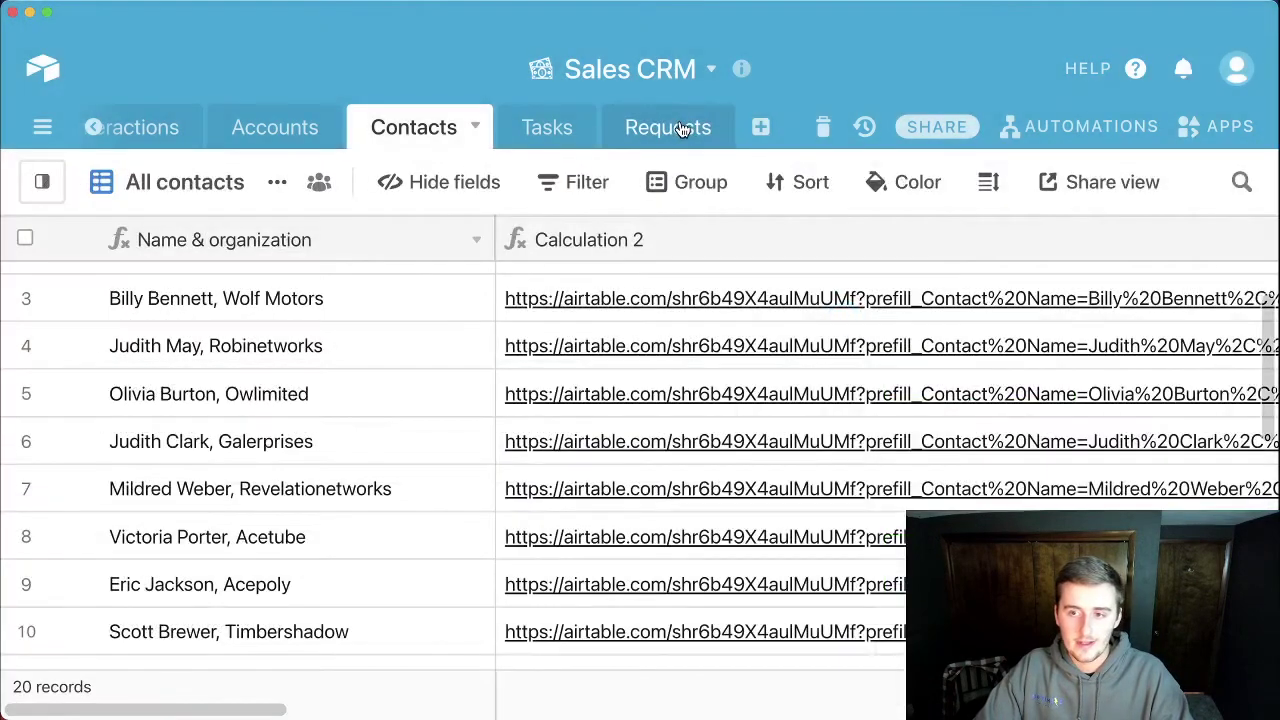
left_click(680, 128)
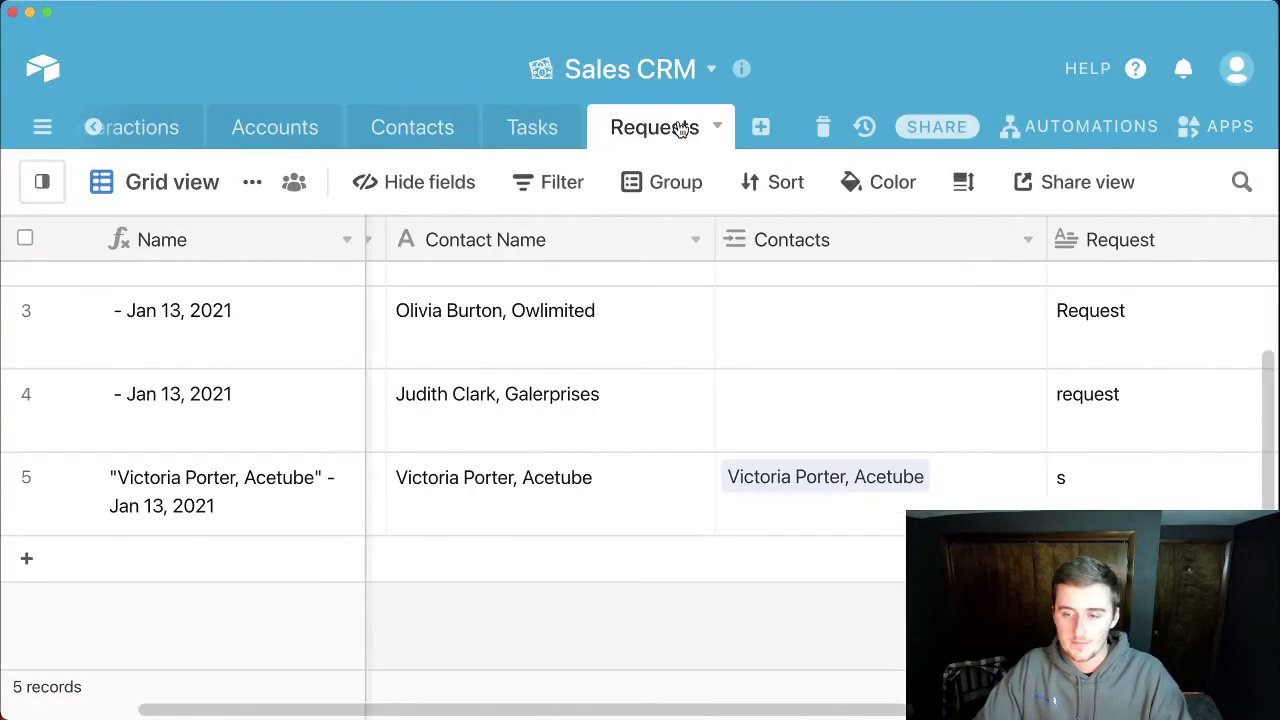